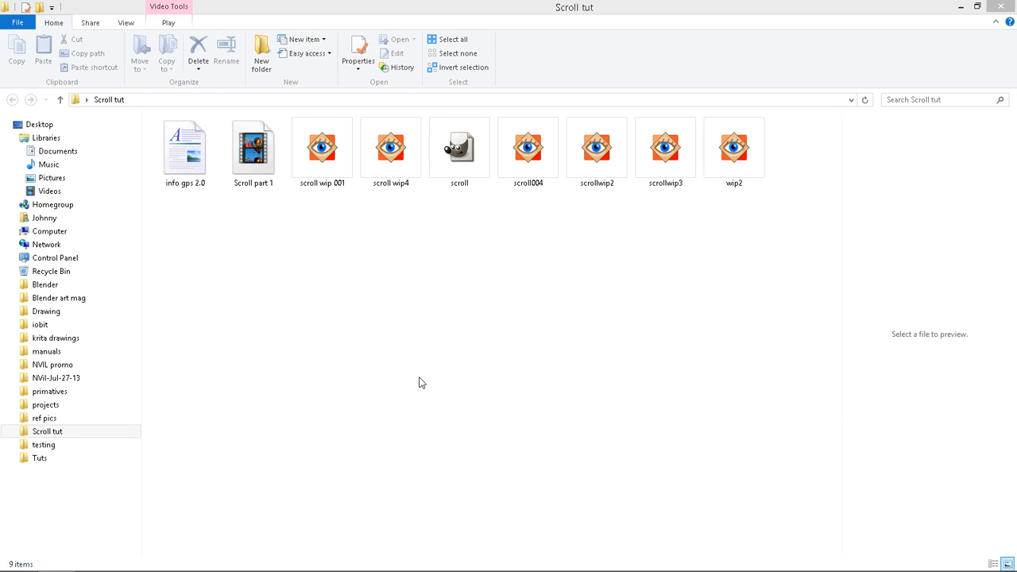
Open the GIMP image file named scroll from the Scroll tut folder and close the folder window
double_click(467, 163)
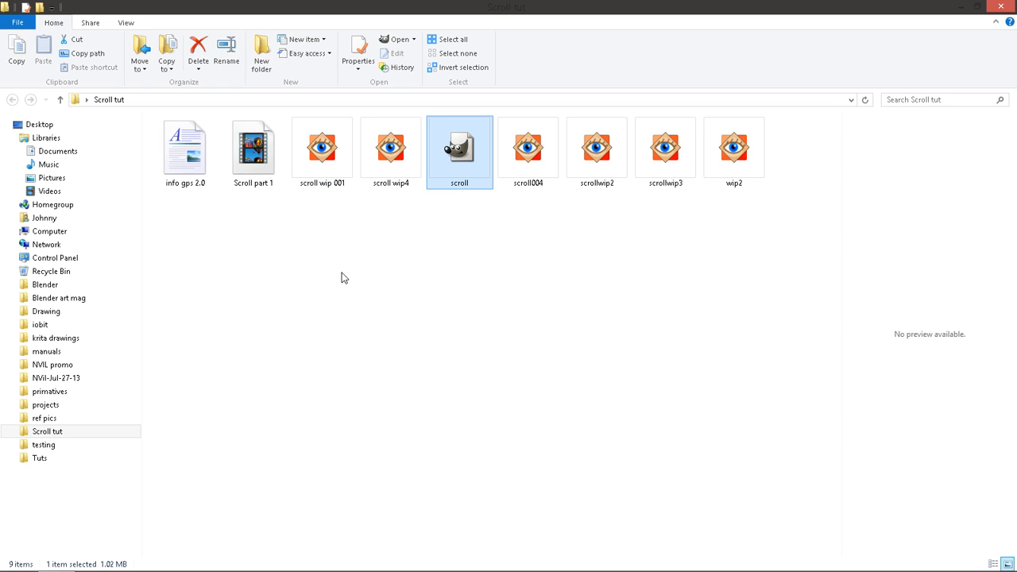
double_click(458, 161)
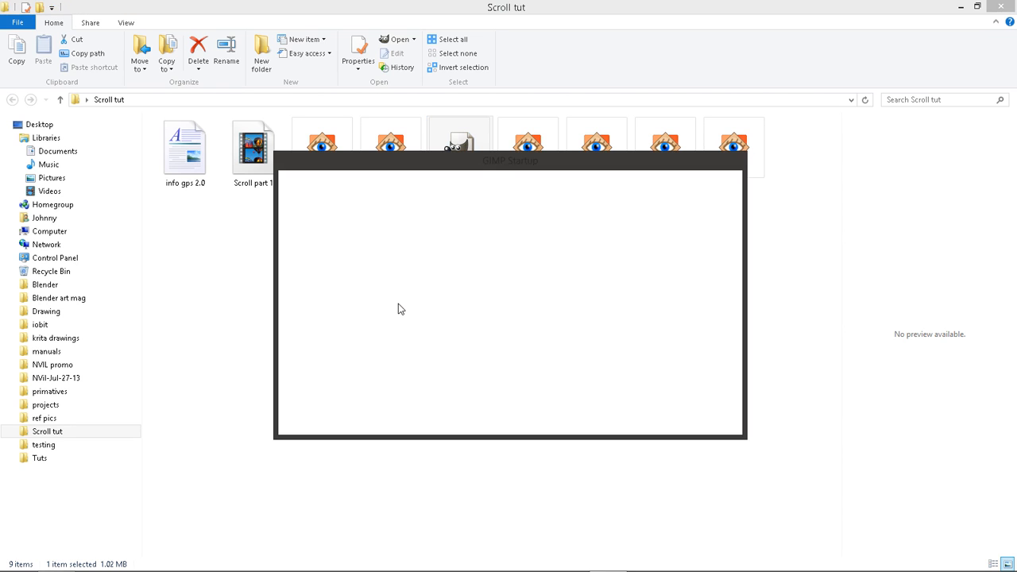
click(1000, 7)
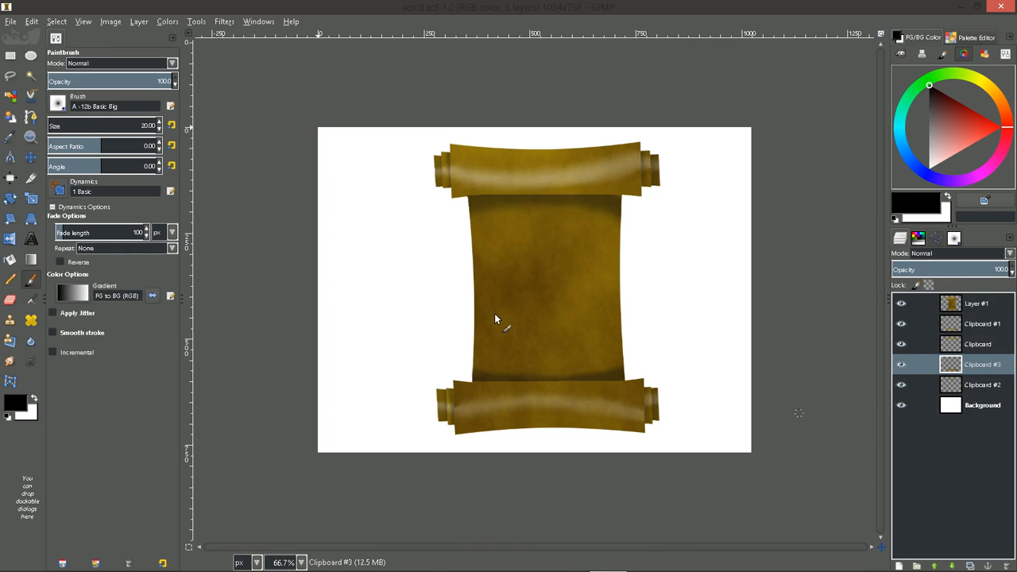
scroll(498, 308, up, 1)
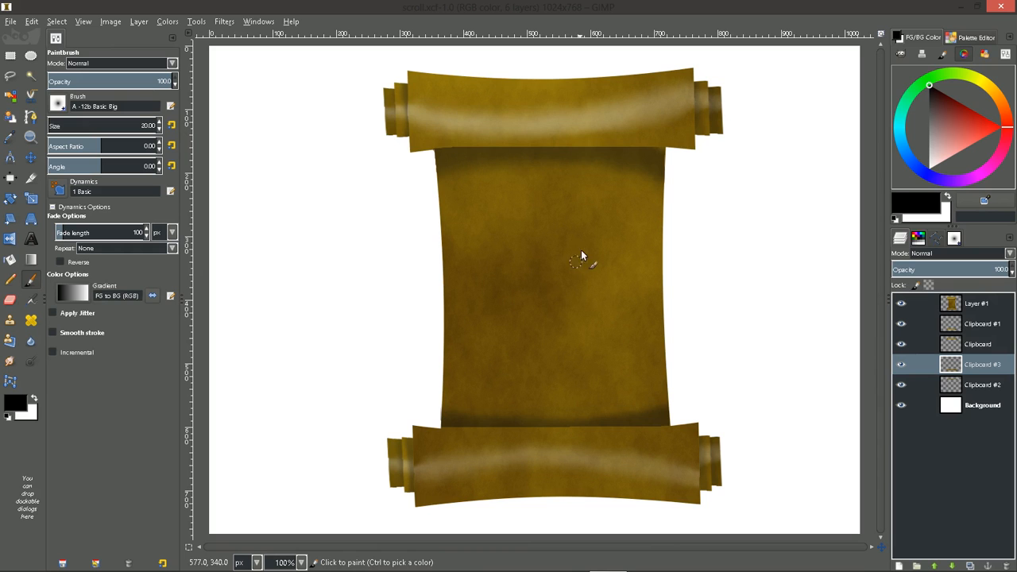
Select Layer #1, toggle its visibility to check which parts of the scroll it holds, and duplicate the layer
click(898, 302)
click(898, 302)
click(897, 301)
click(896, 300)
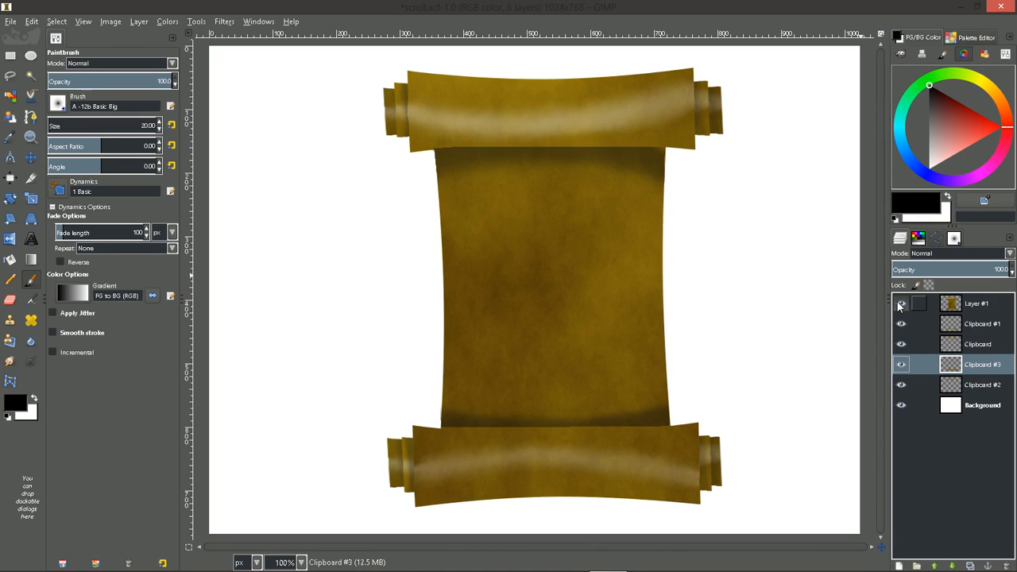
click(977, 309)
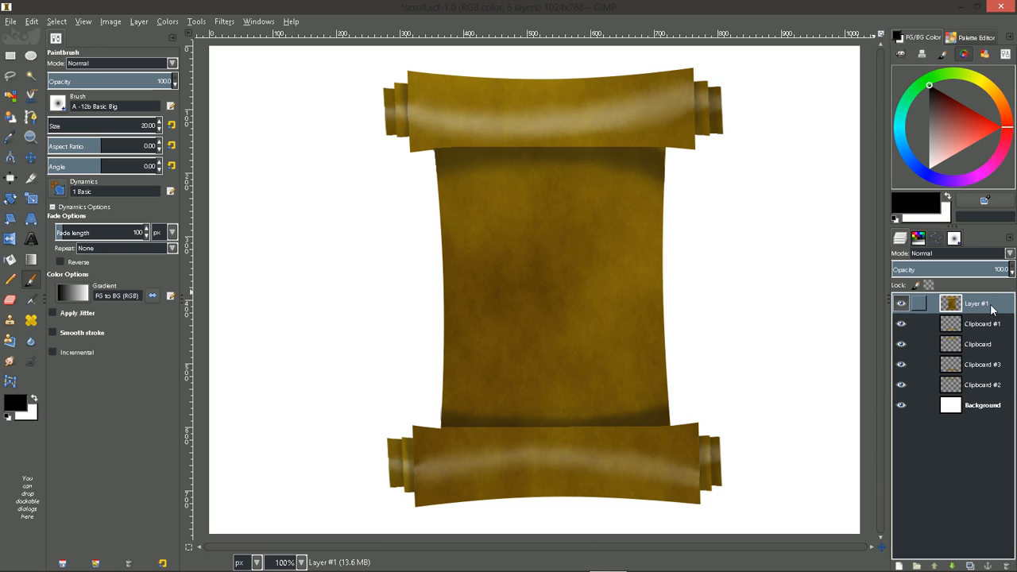
click(900, 305)
click(900, 305)
click(900, 305)
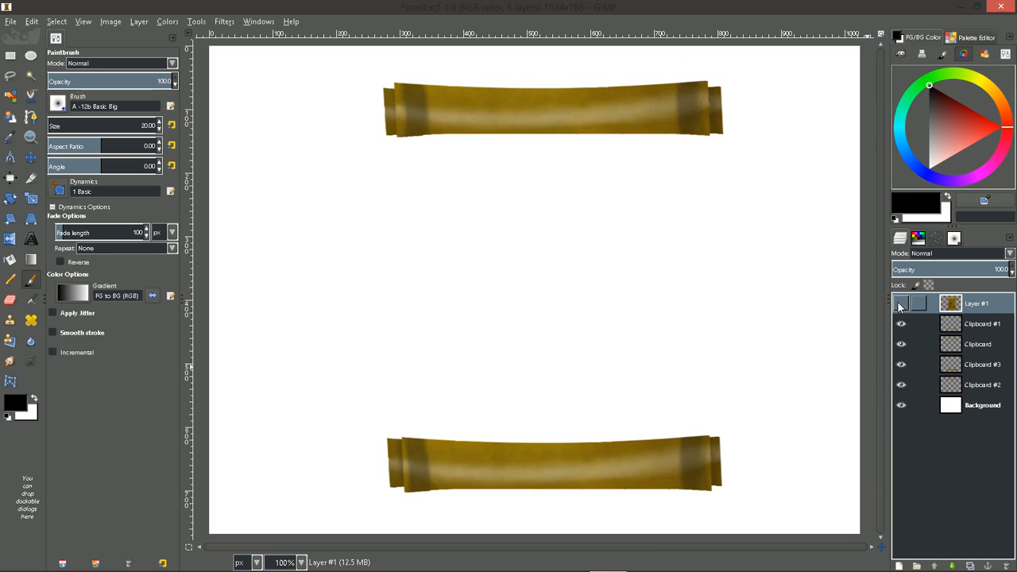
click(901, 305)
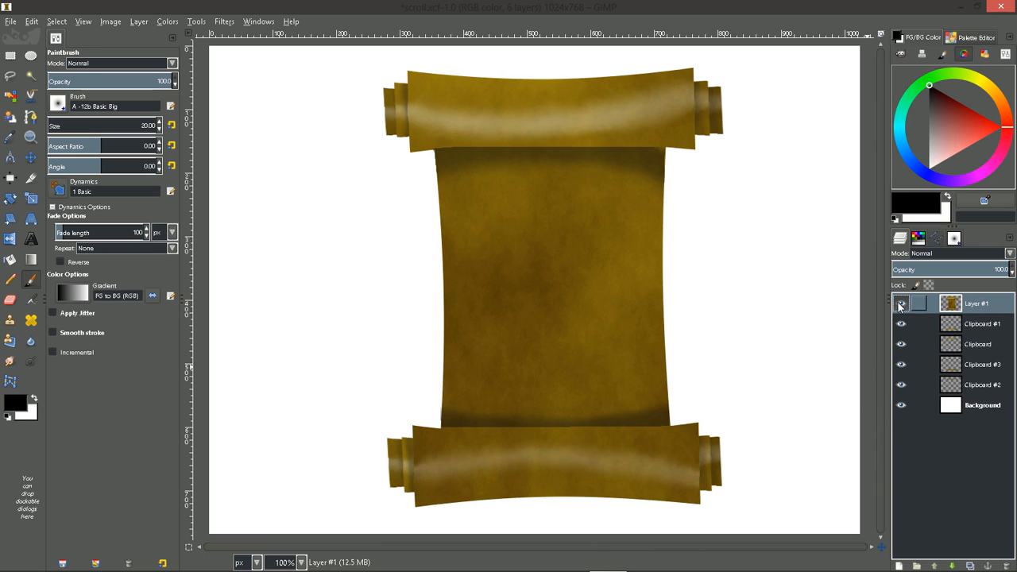
click(969, 564)
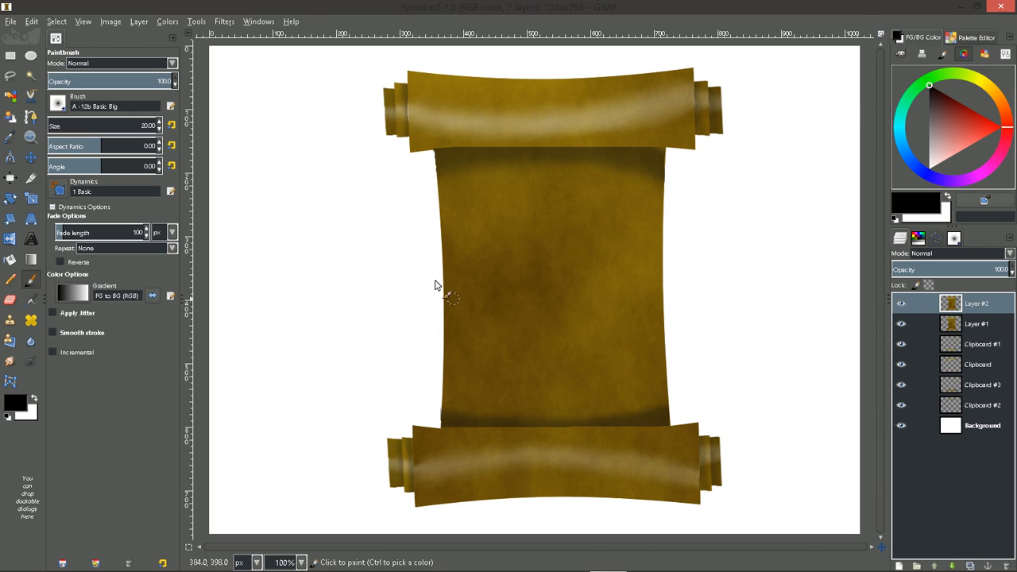
Set up the Dodge / Burn tool in Burn mode with its opacity lowered to 5.8, keeping the current brush
click(29, 362)
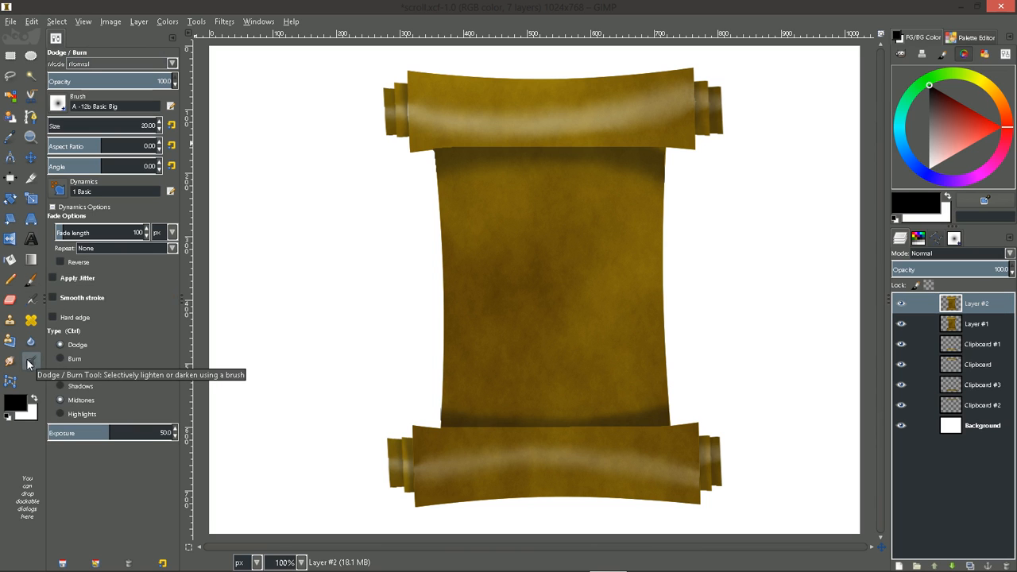
click(71, 357)
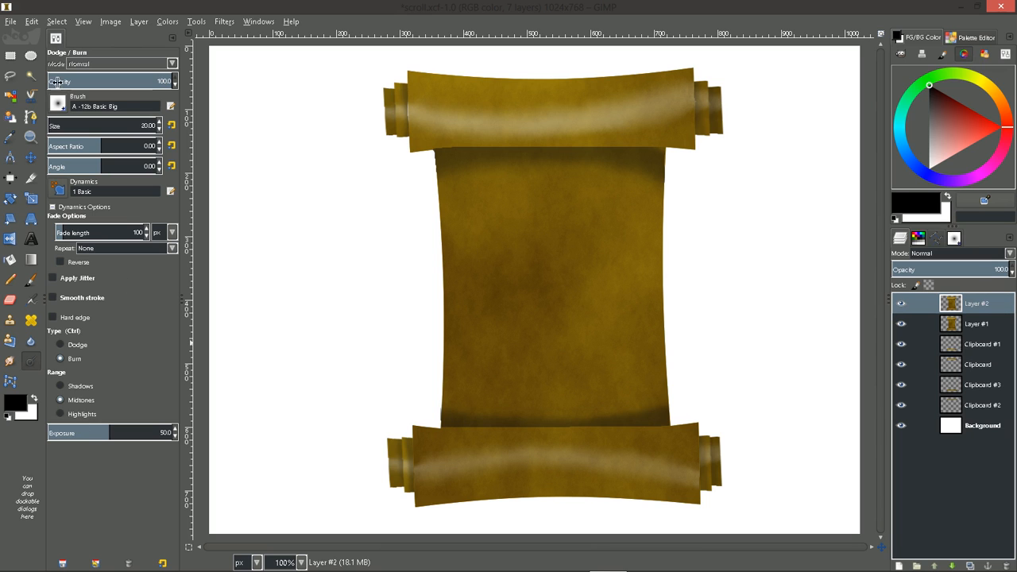
drag(147, 81, 68, 81)
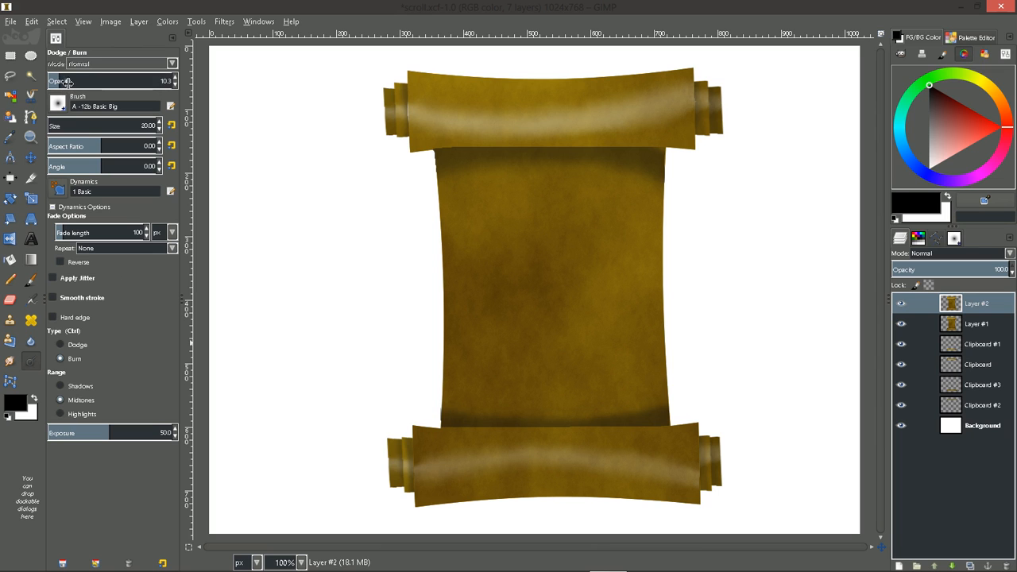
click(175, 85)
click(176, 85)
click(176, 85)
click(176, 85)
click(57, 104)
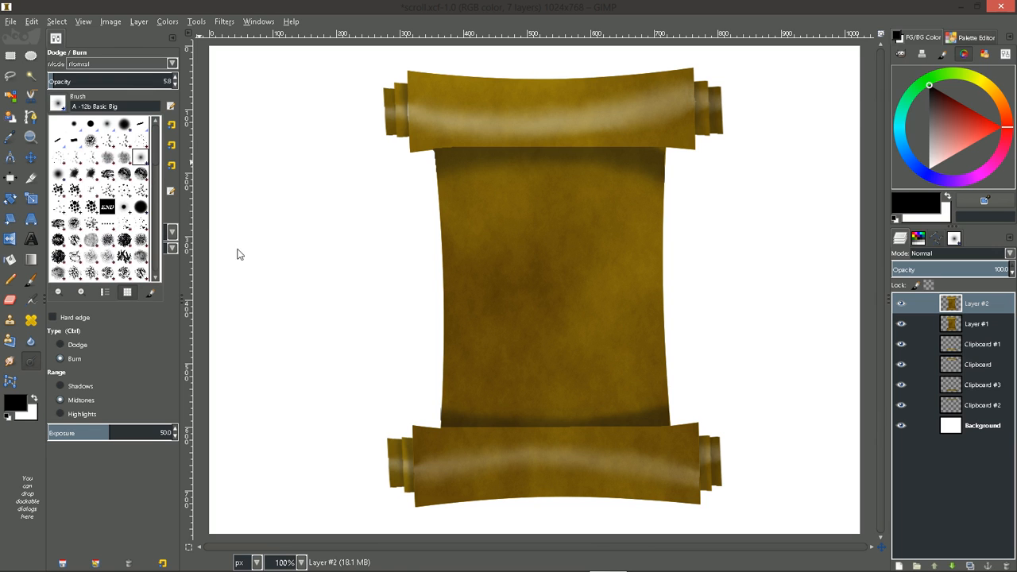
click(250, 163)
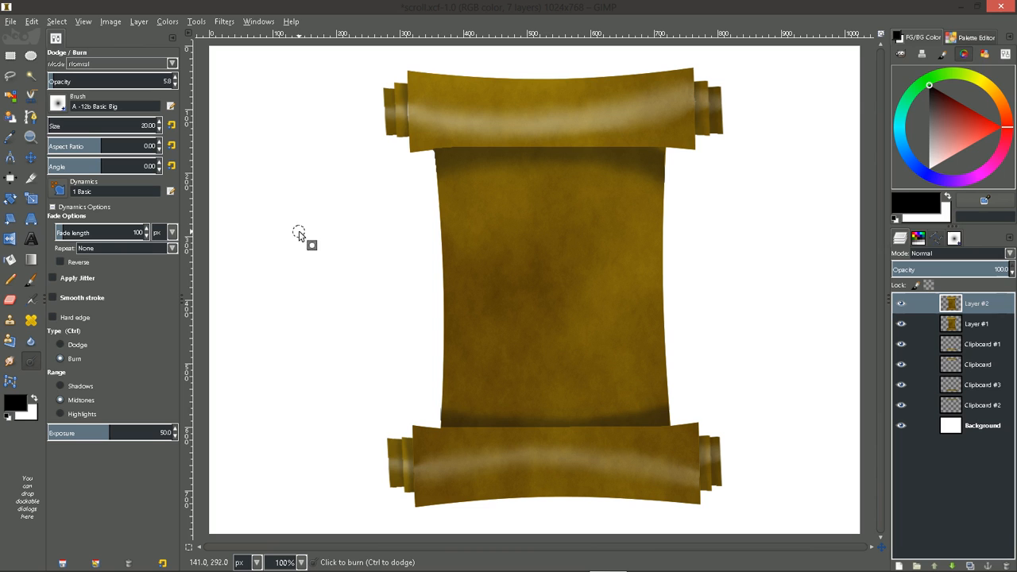
Increase the burn brush size to 32
key(bracketright)
key(bracketright)
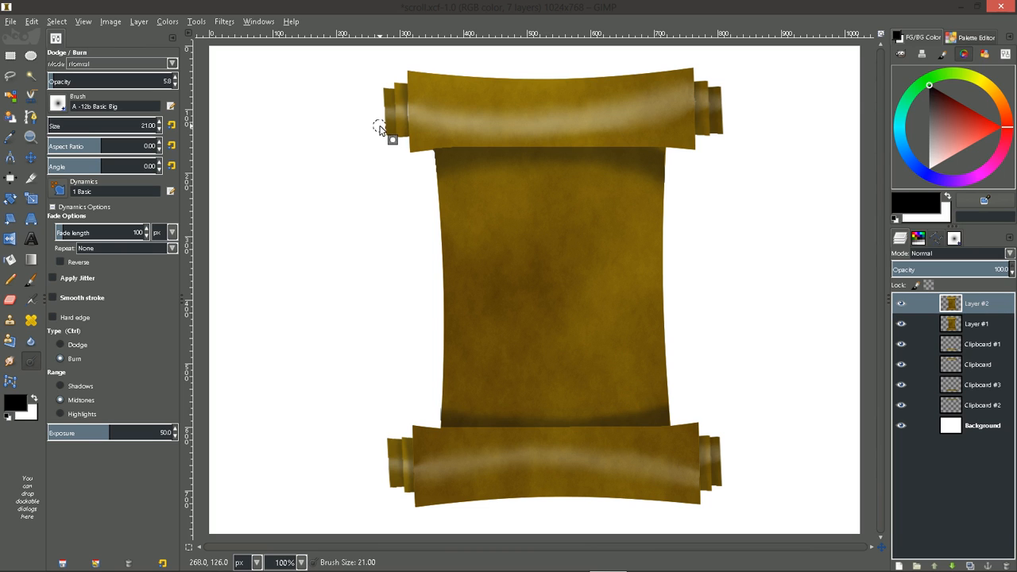
key(bracketright)
key(bracketright)
key(bracketright)
key(bracketright)
key(bracketright)
key(bracketright)
key(bracketright)
key(bracketright)
key(bracketright)
key(bracketright)
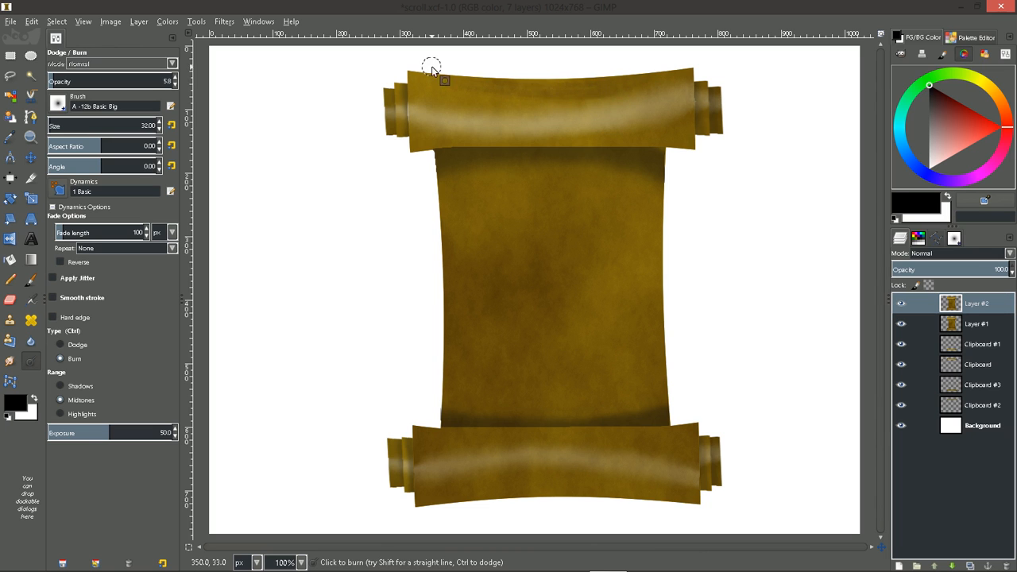
key(ctrl)
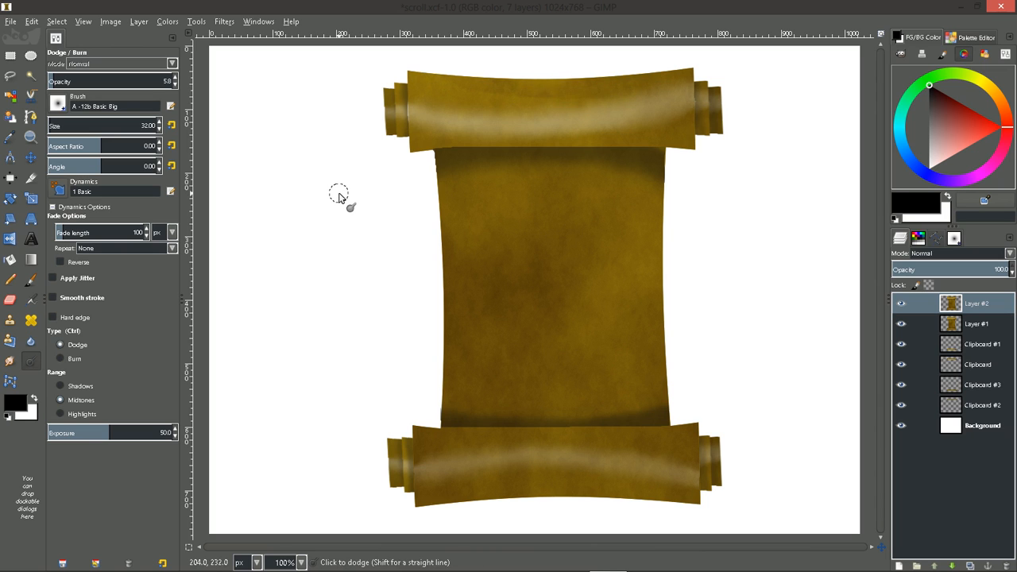
Choose the A -13b Airbrush brush and burn darker shading along the edges of the scroll's rolls and sheet
click(59, 104)
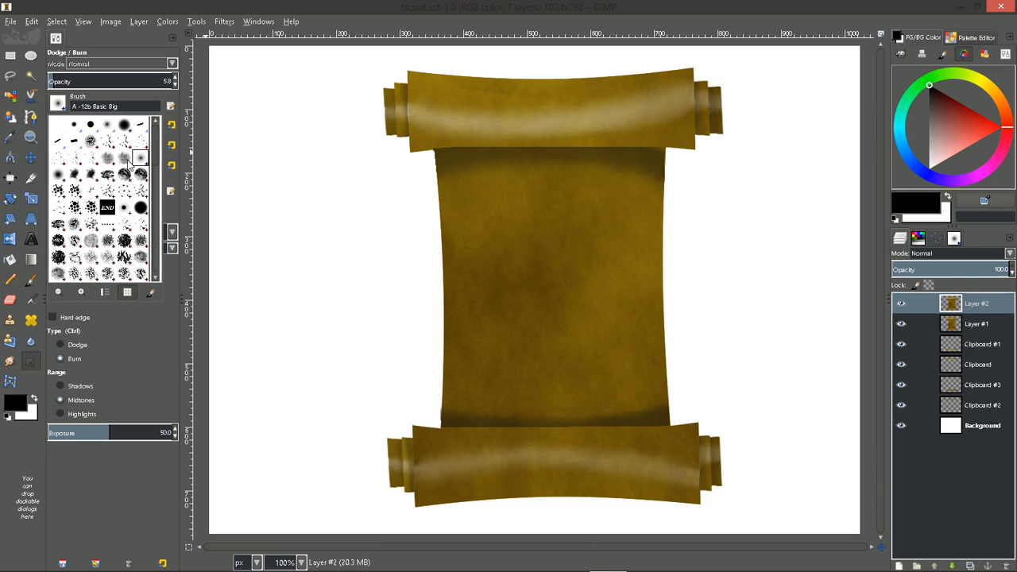
click(59, 174)
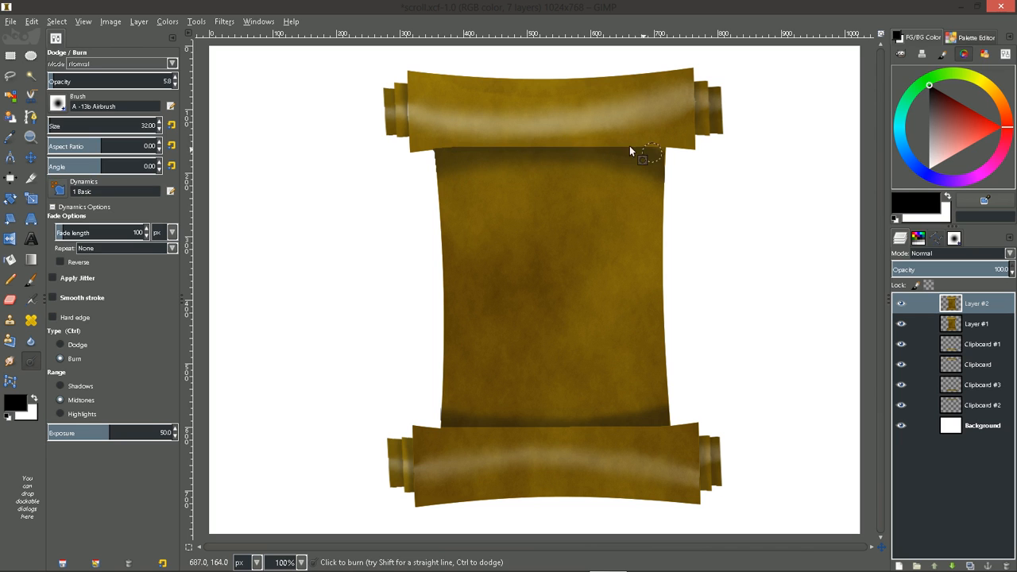
key(ctrl)
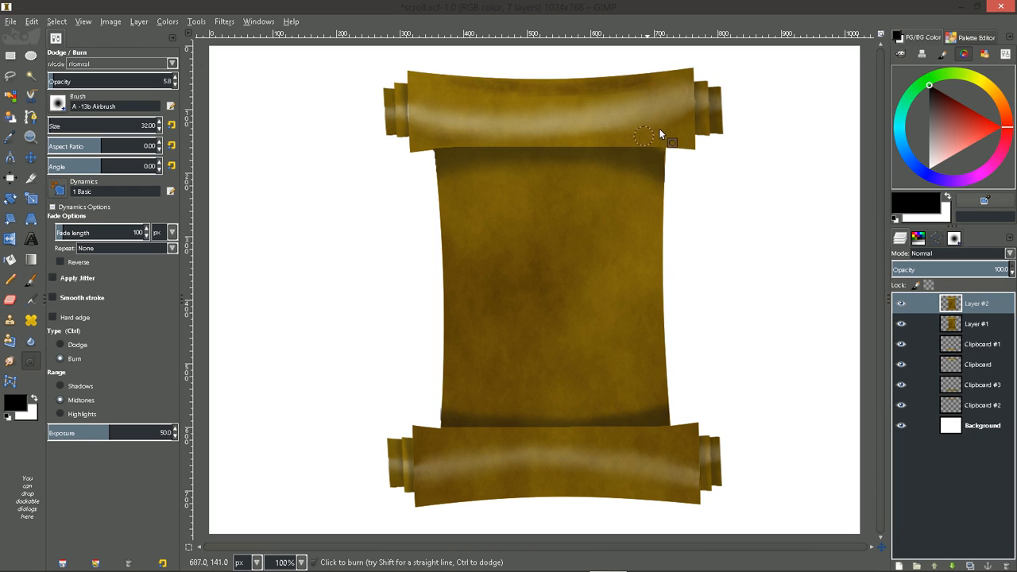
mouse_move(606, 93)
mouse_down()
mouse_move(485, 88)
mouse_move(642, 88)
mouse_move(475, 82)
mouse_move(644, 77)
mouse_move(446, 75)
mouse_move(558, 87)
mouse_move(447, 74)
mouse_move(660, 76)
mouse_move(446, 78)
mouse_move(494, 88)
mouse_move(645, 83)
mouse_up()
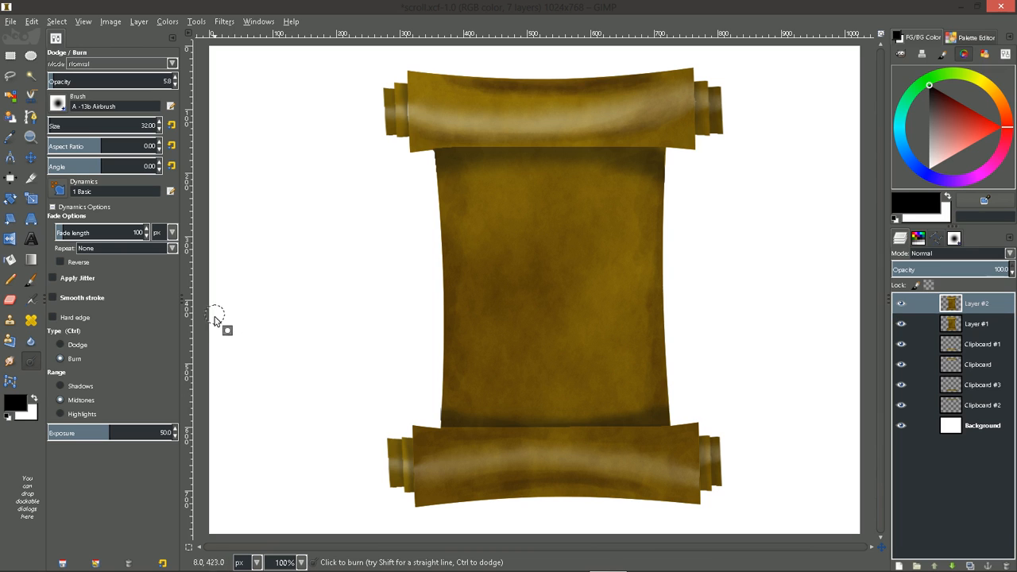
Soften the upper roll's dark shading with the Eraser at 6.7 and 18.5 opacity, and blend it with the Smudge tool
click(10, 300)
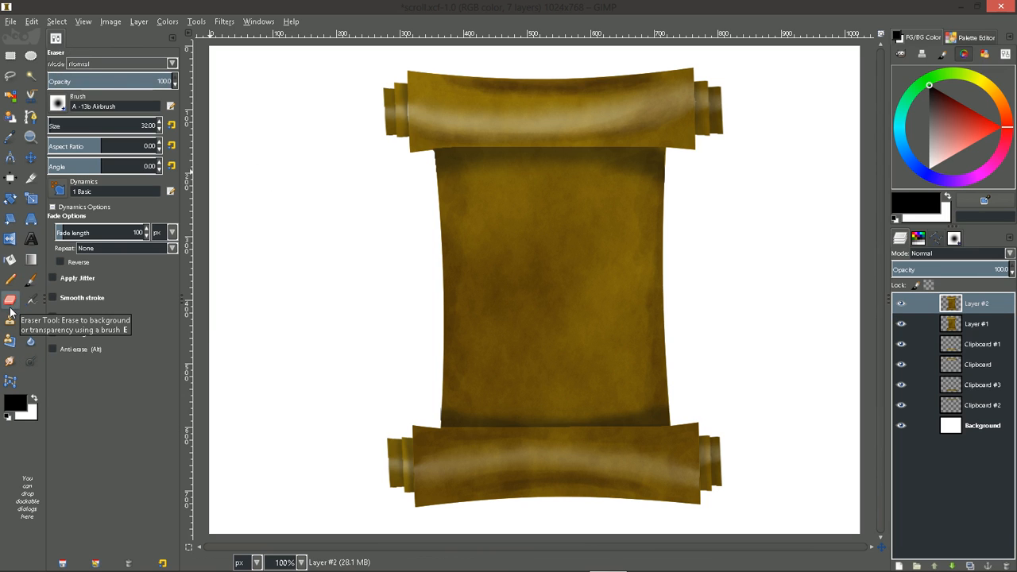
drag(147, 82, 54, 81)
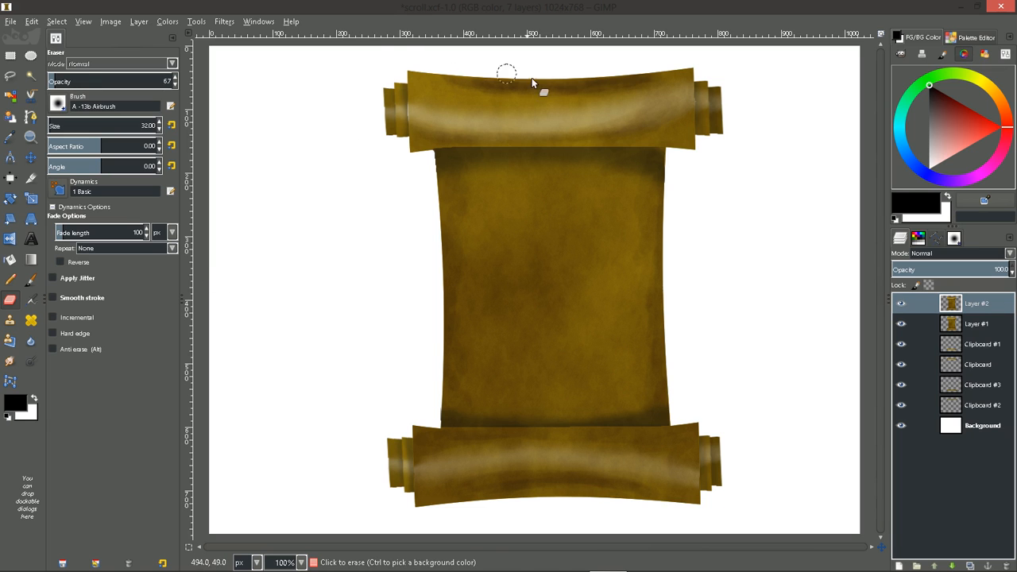
drag(474, 77, 558, 87)
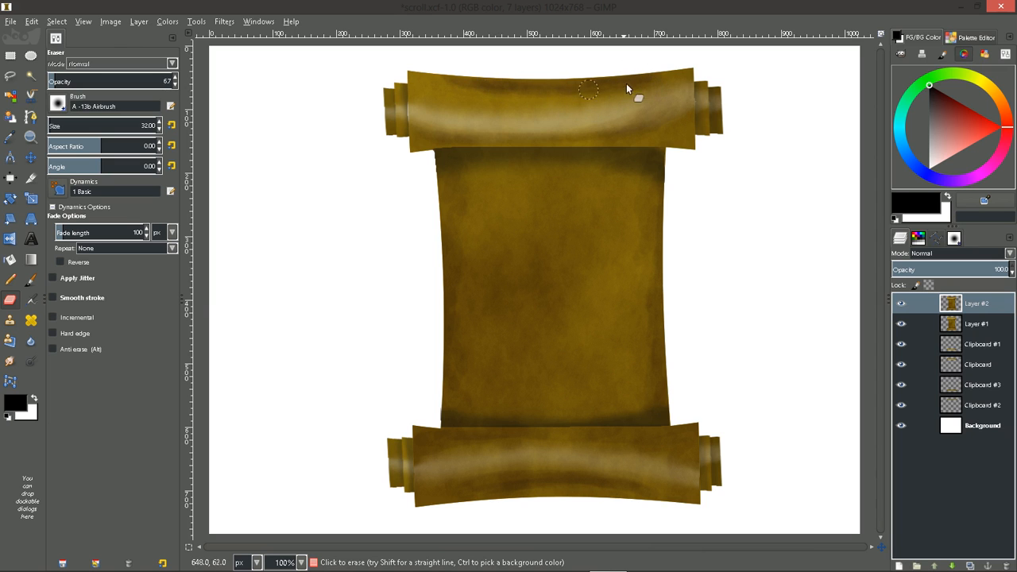
drag(52, 83, 72, 83)
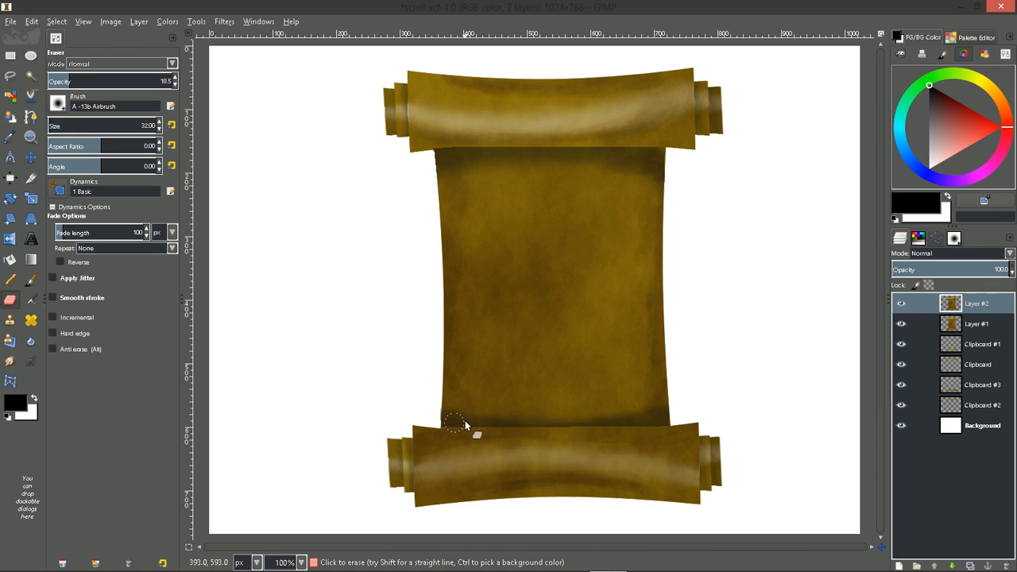
click(9, 361)
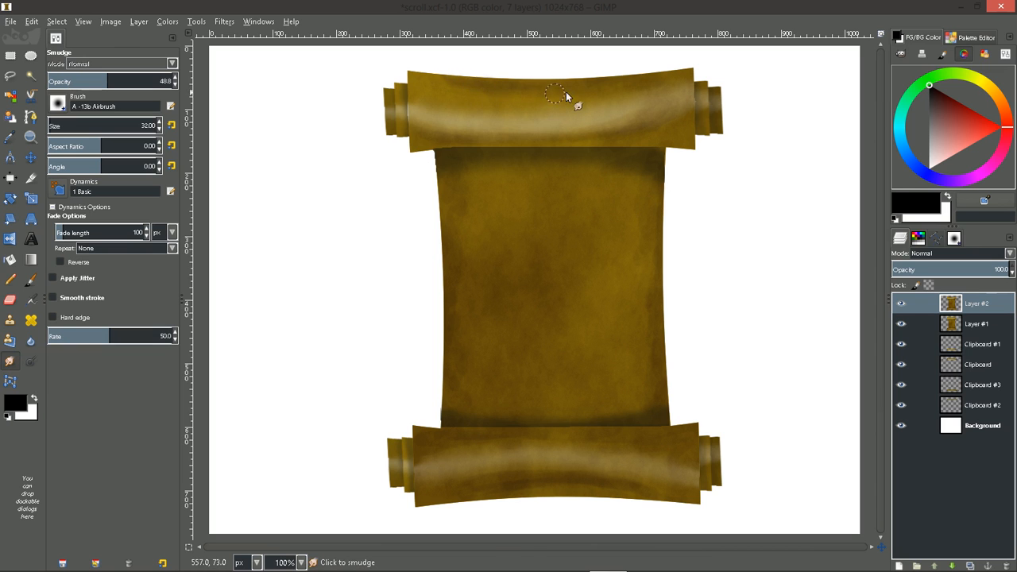
drag(563, 91, 447, 79)
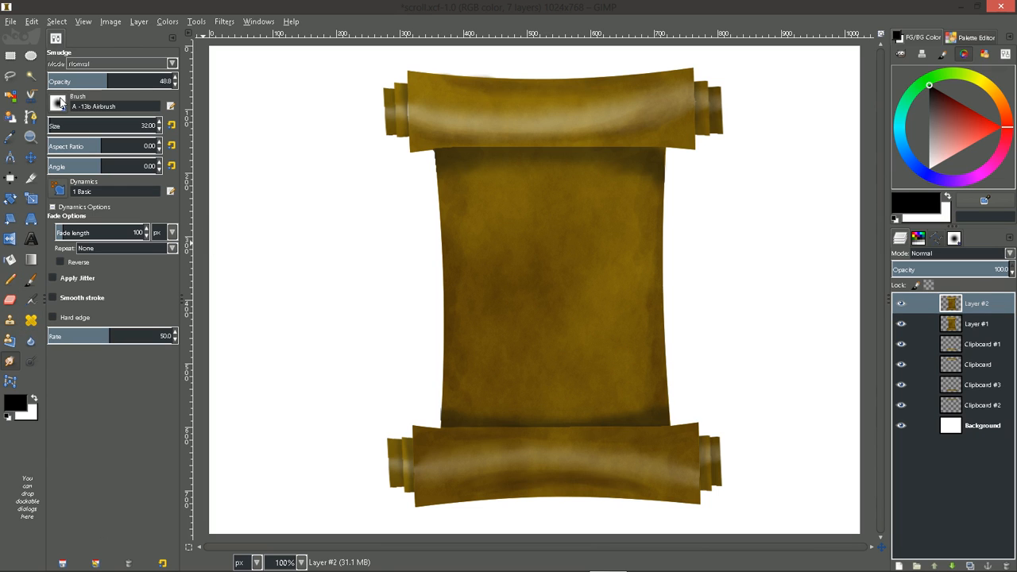
Set up the Paintbrush with 8.7 opacity and the C_Cloud 1 brush
click(32, 281)
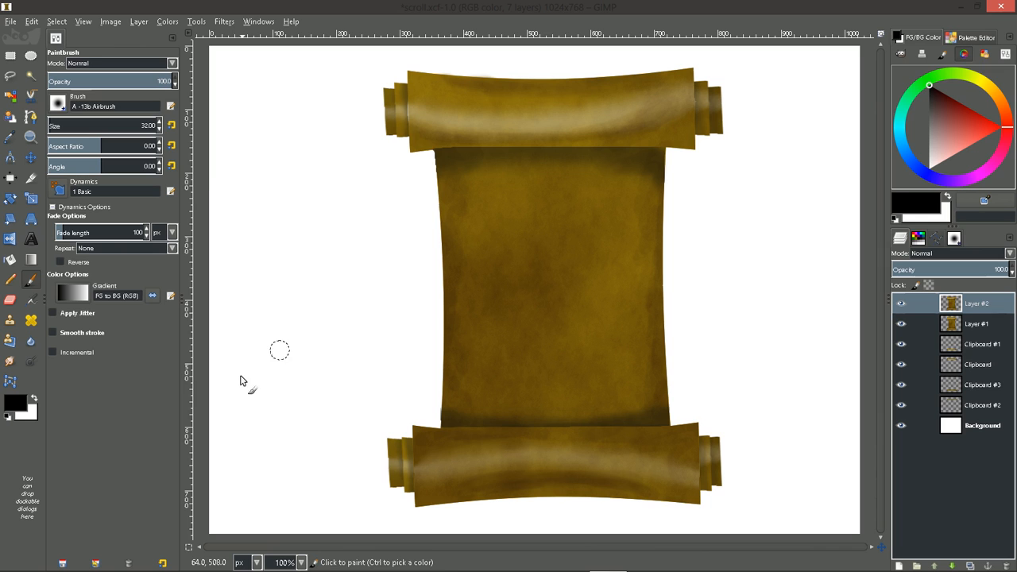
drag(148, 79, 58, 81)
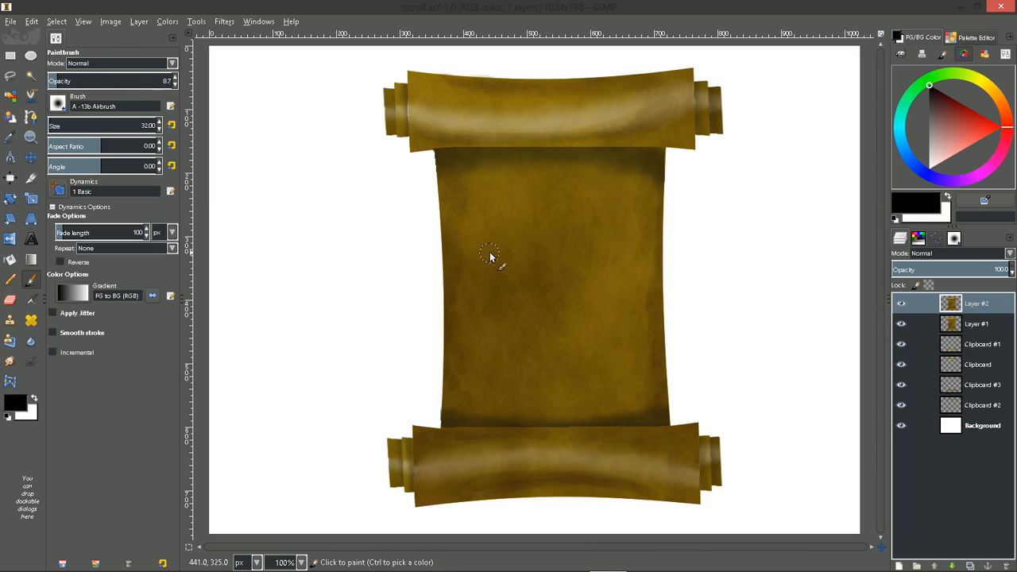
click(58, 104)
scroll(113, 212, down, 1)
scroll(113, 213, down, 4)
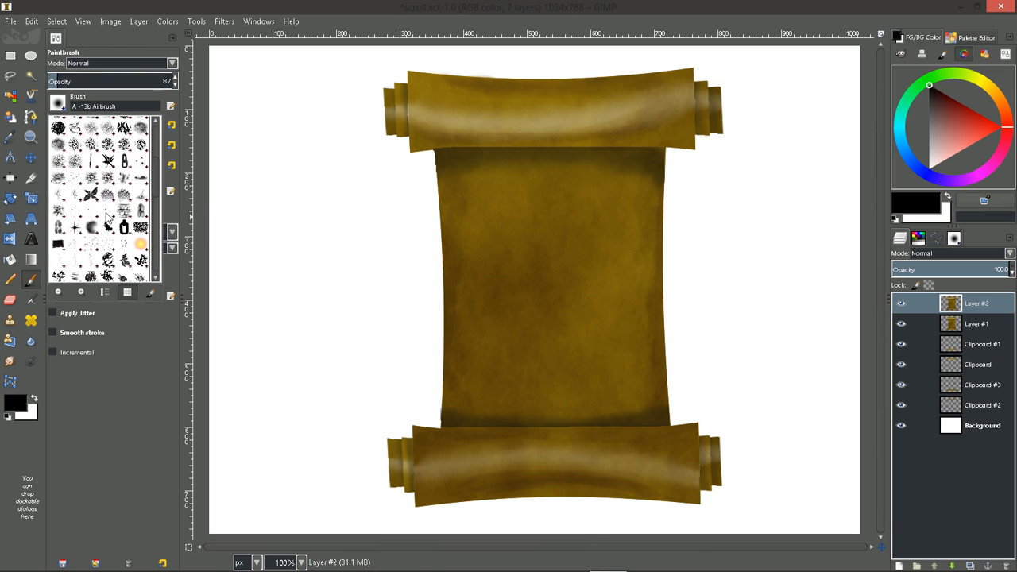
click(93, 229)
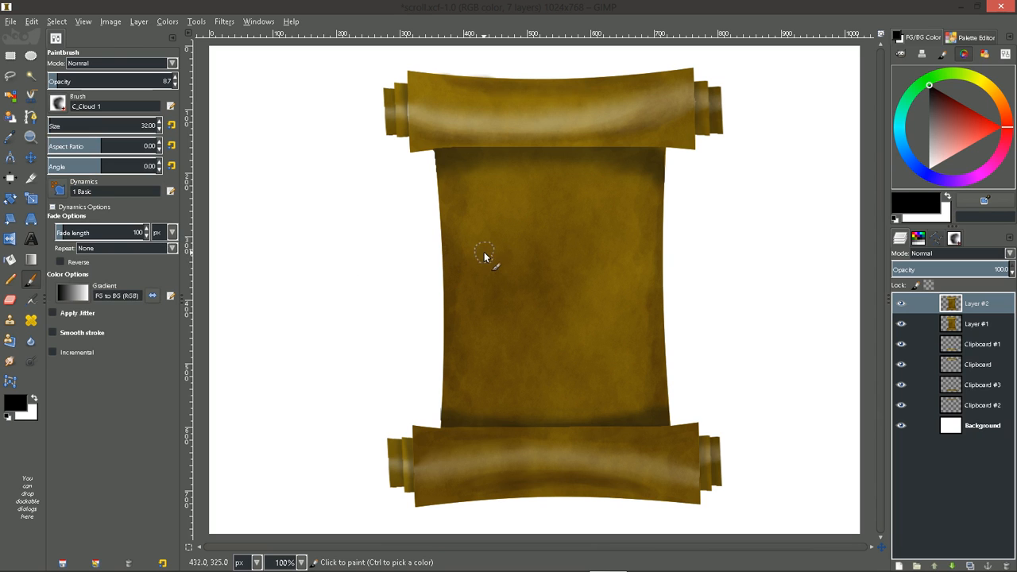
Enlarge the cloud brush to size 107
key(bracketright)
key(bracketright)
key(bracketright)
key(bracketright)
key(bracketright)
key(bracketright)
key(bracketright)
key(bracketright)
key(bracketright)
key(bracketright)
key(bracketright)
key(bracketright)
key(bracketright)
key(bracketright)
key(bracketright)
key(bracketright)
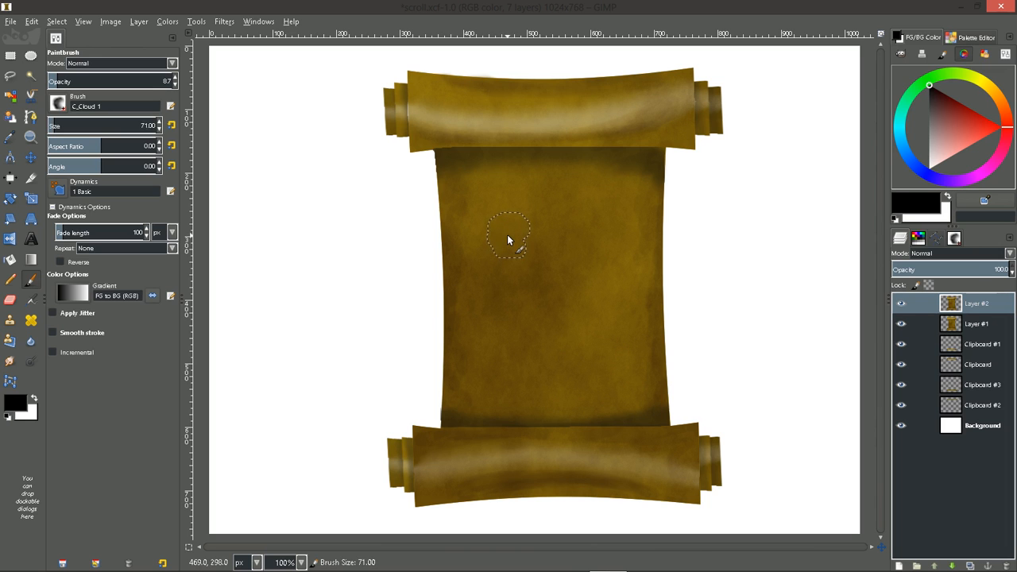
key(bracketright)
key(bracketright)
key(bracketright)
key(bracketright)
key(bracketright)
key(bracketright)
key(bracketright)
key(bracketright)
key(bracketright)
key(bracketright)
key(bracketright)
key(bracketright)
key(bracketright)
key(bracketright)
key(bracketright)
key(bracketright)
Try painting a soft black cloud patch on the upper middle of the scroll's sheet, and undo the strokes
mouse_move(508, 232)
mouse_down()
mouse_move(524, 236)
mouse_move(502, 253)
mouse_move(493, 243)
mouse_move(517, 286)
mouse_move(509, 295)
mouse_move(516, 265)
mouse_up()
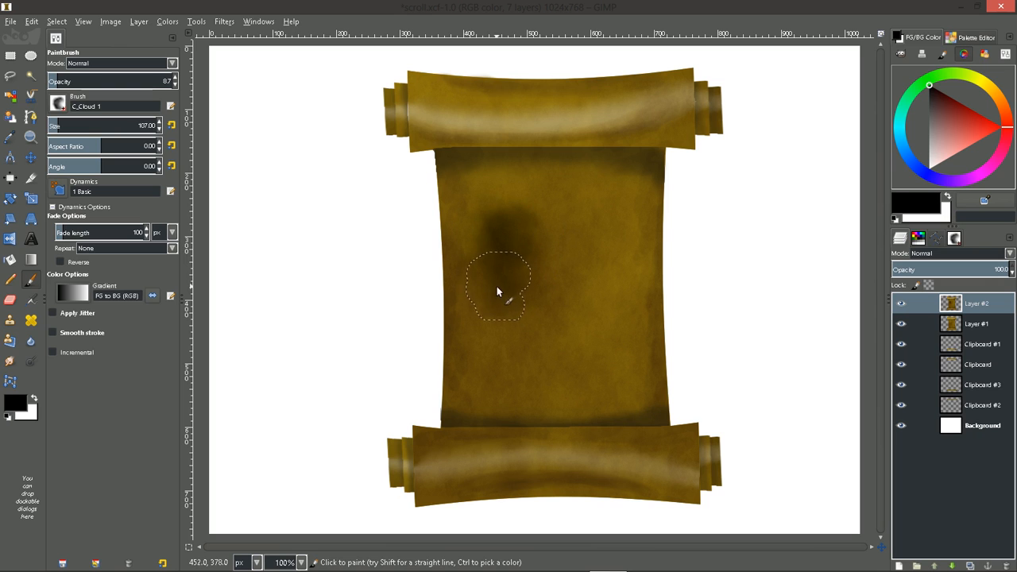
key(ctrl)
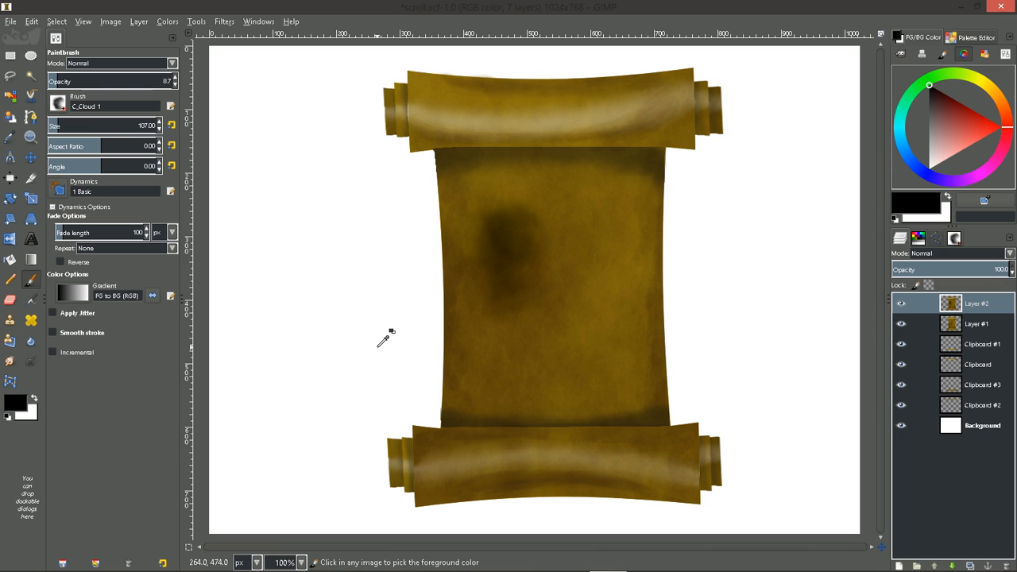
key(ctrl+z)
key(ctrl+z)
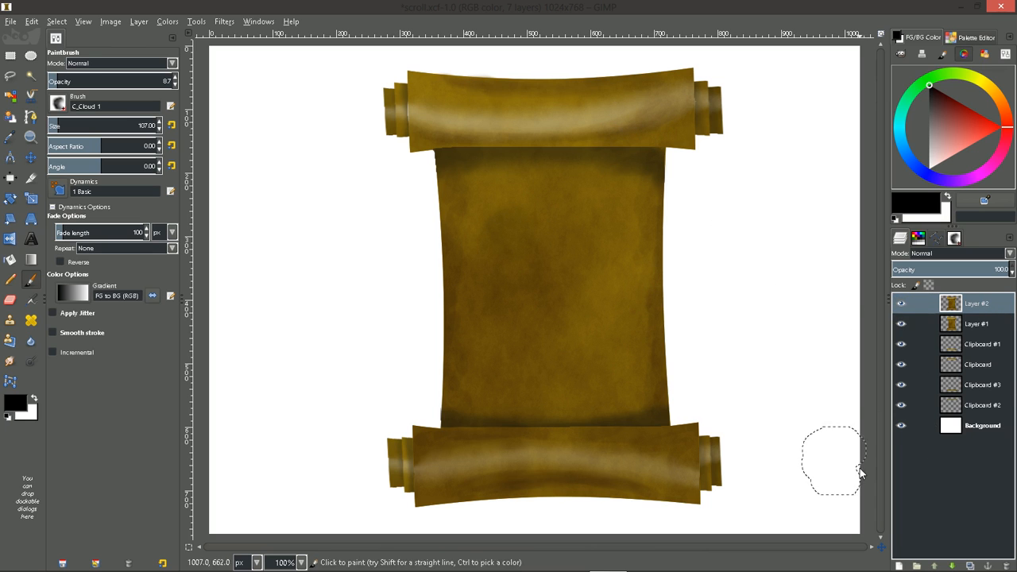
Add a transparent 1024 × 768 px layer and paint a soft black cloud patch on the upper middle of the scroll's sheet
click(900, 566)
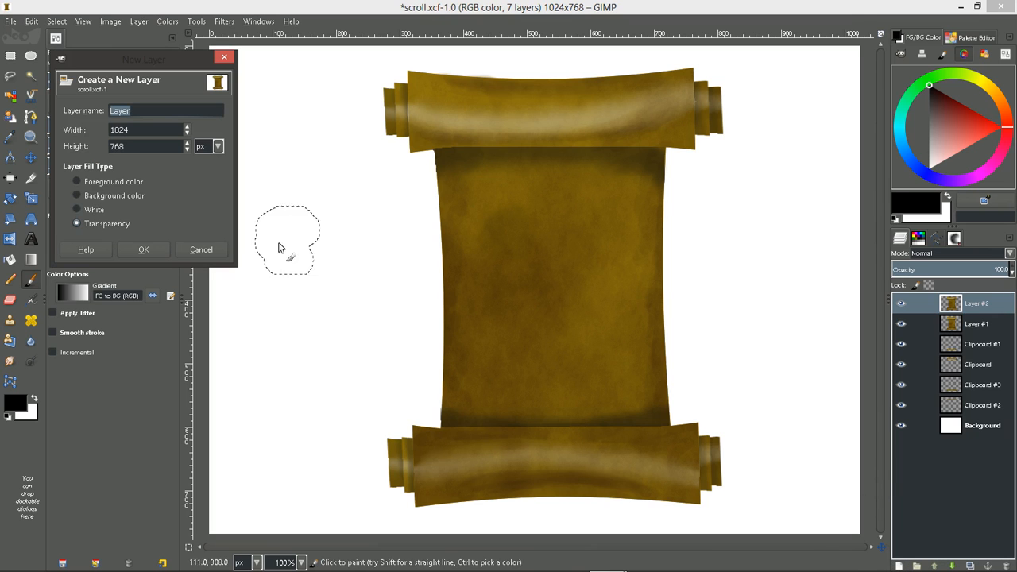
click(163, 250)
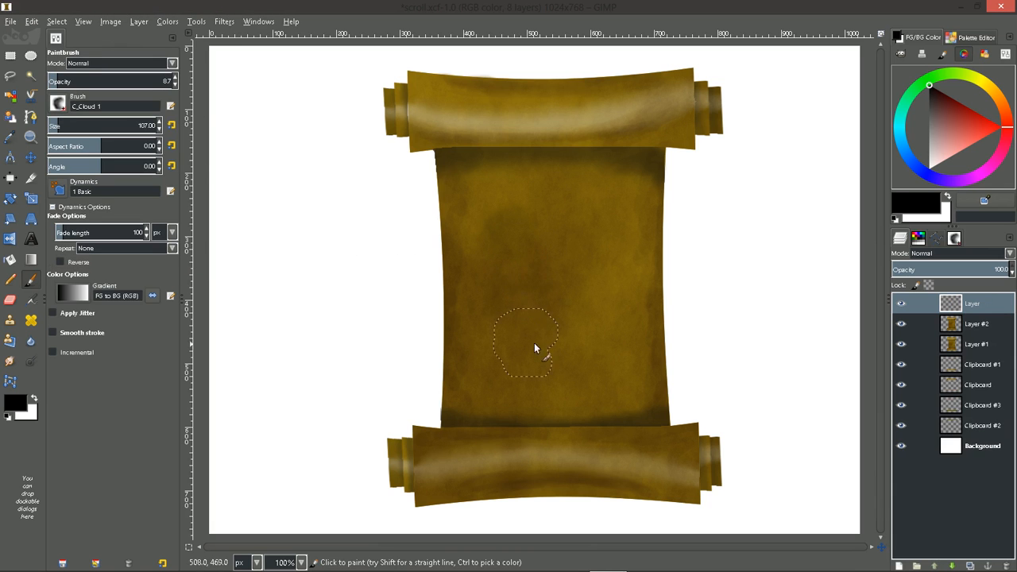
mouse_move(519, 232)
mouse_down()
mouse_move(508, 272)
mouse_move(527, 263)
mouse_move(530, 237)
mouse_up()
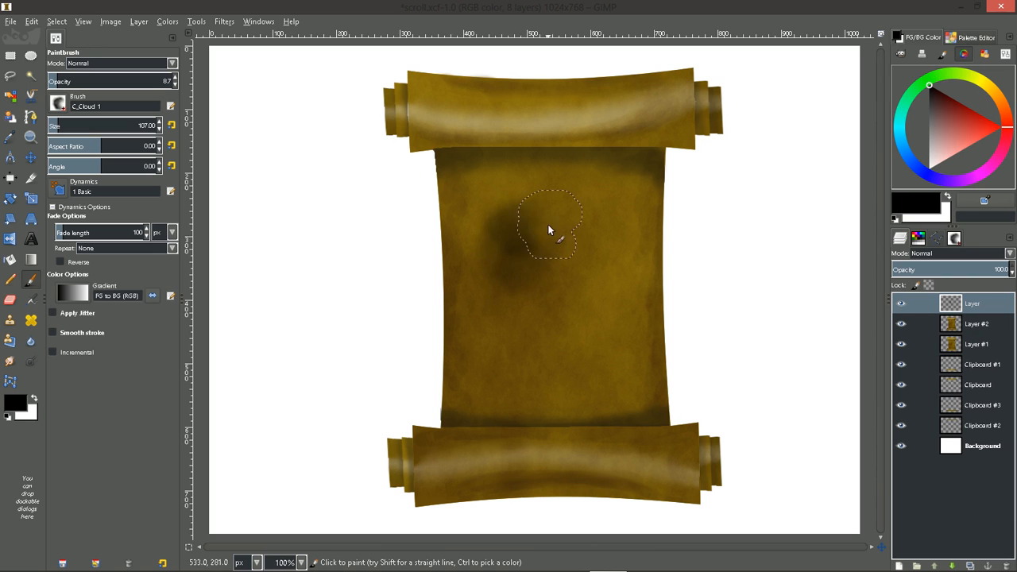
mouse_move(508, 272)
mouse_down()
mouse_move(497, 247)
mouse_move(548, 226)
mouse_move(513, 213)
mouse_move(503, 248)
mouse_move(532, 290)
mouse_move(511, 286)
mouse_move(508, 296)
mouse_up()
mouse_move(549, 263)
mouse_down()
mouse_move(504, 261)
mouse_move(488, 245)
mouse_move(516, 211)
mouse_move(492, 216)
mouse_move(484, 240)
mouse_move(518, 300)
mouse_up()
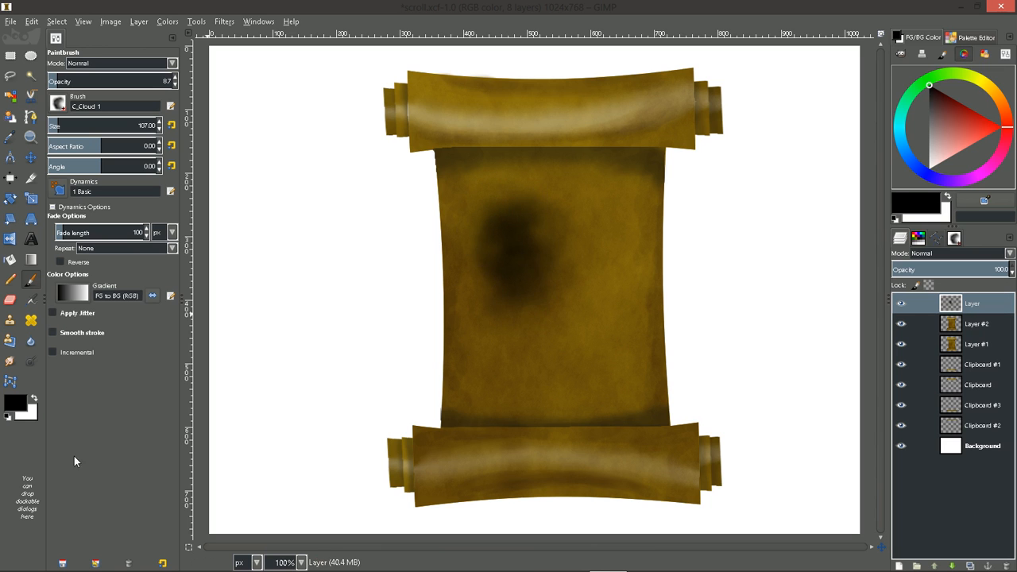
Erase the middle of the dark patch into a ring with the Eraser at 18.5 opacity and brush size 80
click(9, 300)
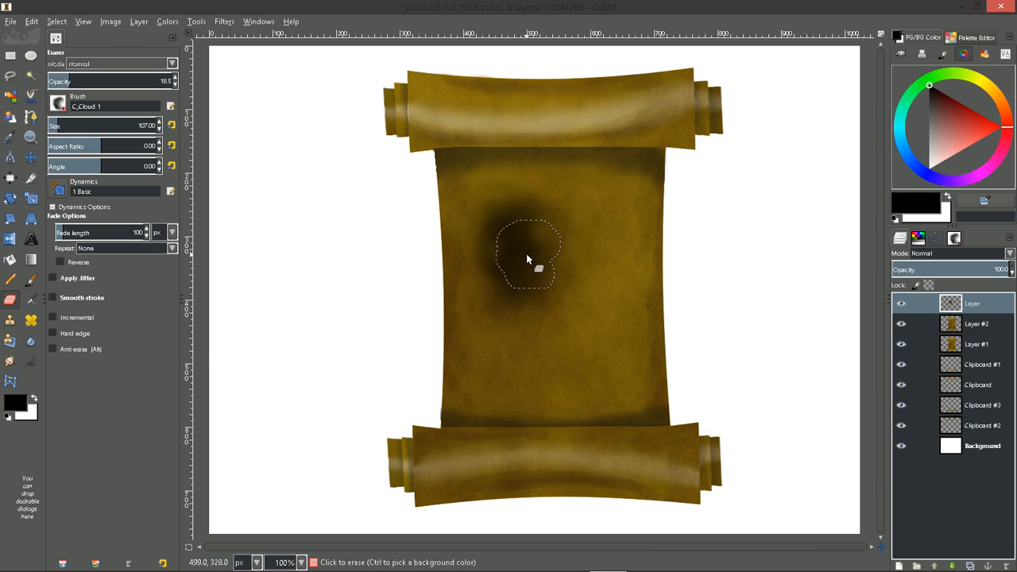
key(bracketleft)
key(bracketleft)
key(bracketleft)
key(bracketleft)
key(bracketleft)
key(bracketleft)
key(bracketleft)
key(bracketleft)
key(bracketleft)
key(bracketleft)
key(bracketleft)
key(bracketleft)
key(bracketleft)
key(bracketleft)
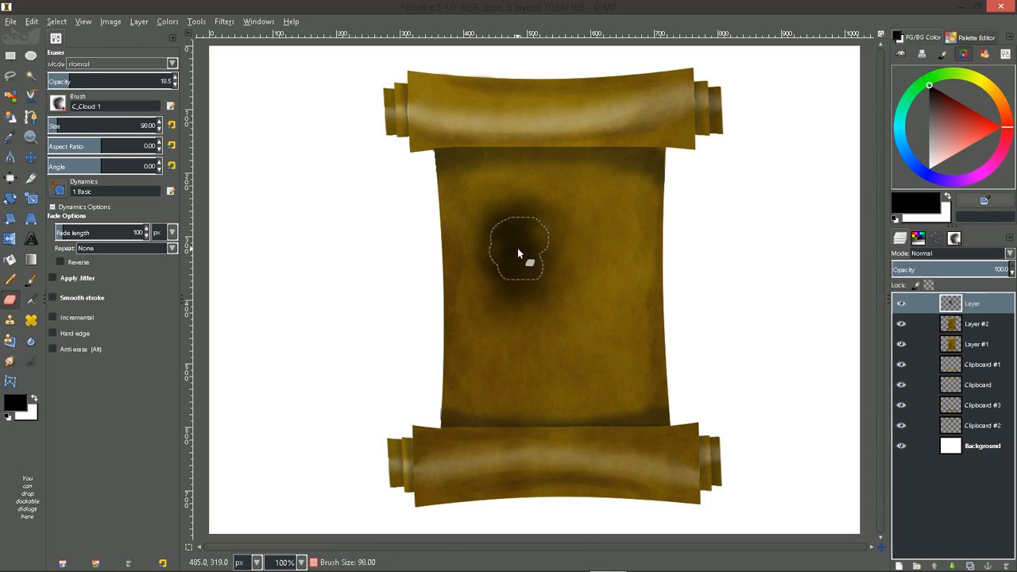
key(bracketleft)
key(bracketleft)
key(bracketleft)
key(bracketleft)
key(bracketleft)
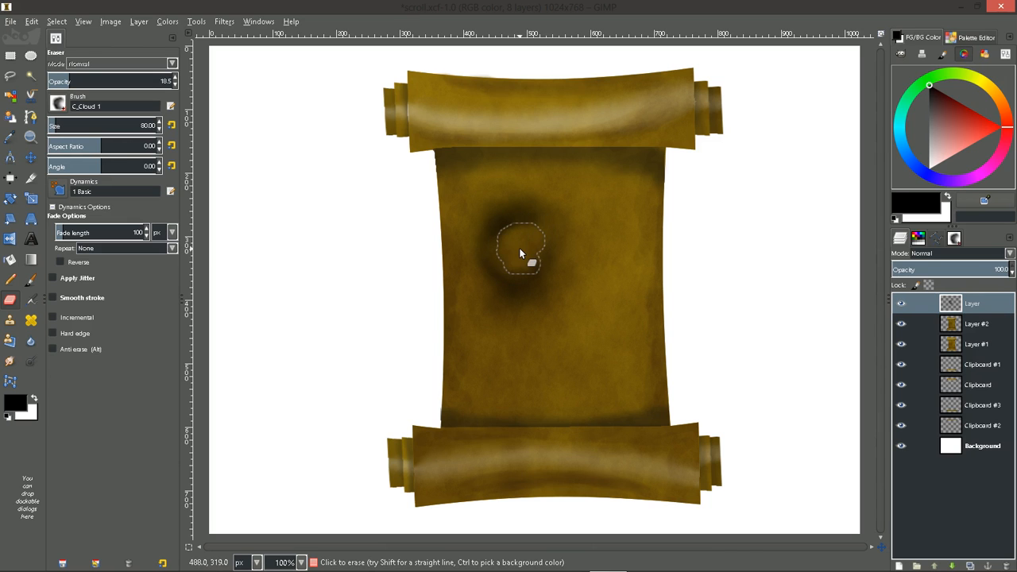
click(509, 252)
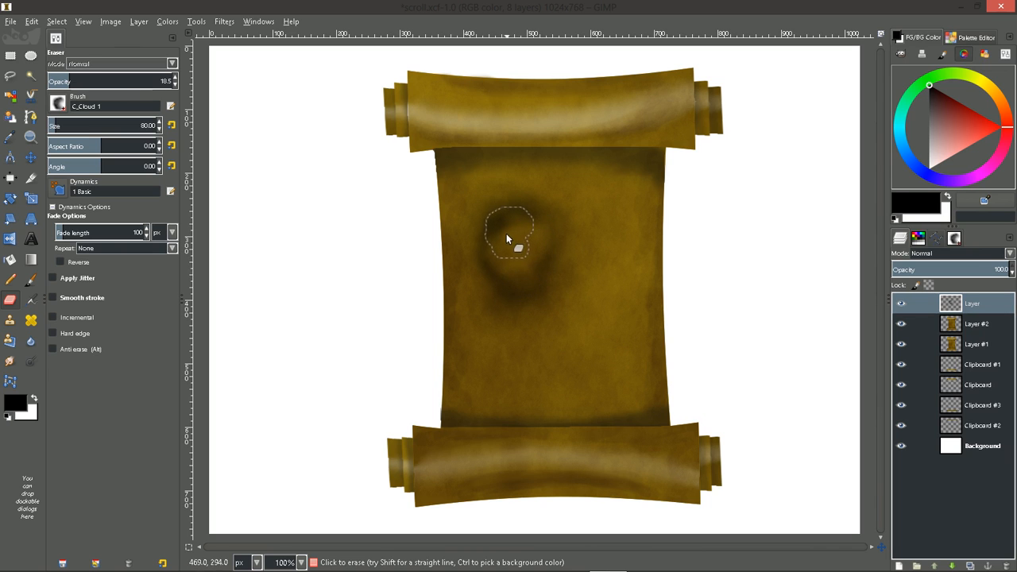
Load the Grainy Blender smudge preset, set its opacity to 21, and smudge the dark ring
click(8, 363)
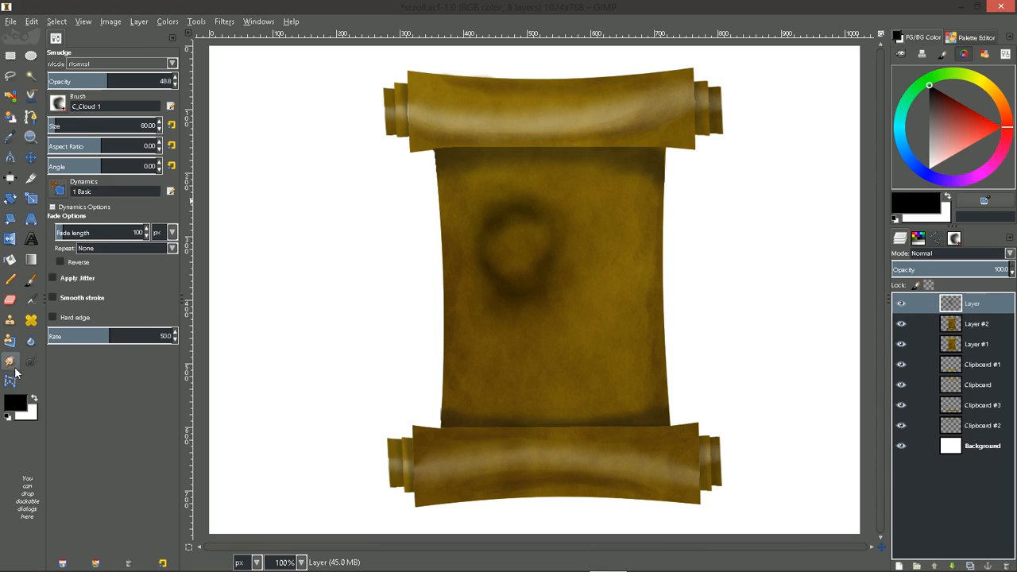
click(96, 563)
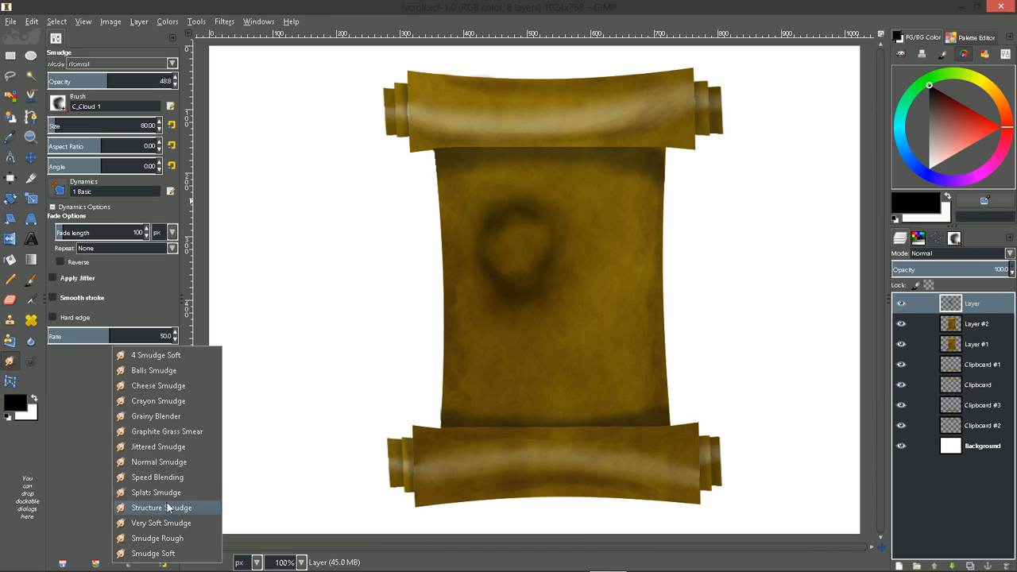
click(156, 417)
drag(108, 85, 74, 84)
drag(475, 259, 510, 235)
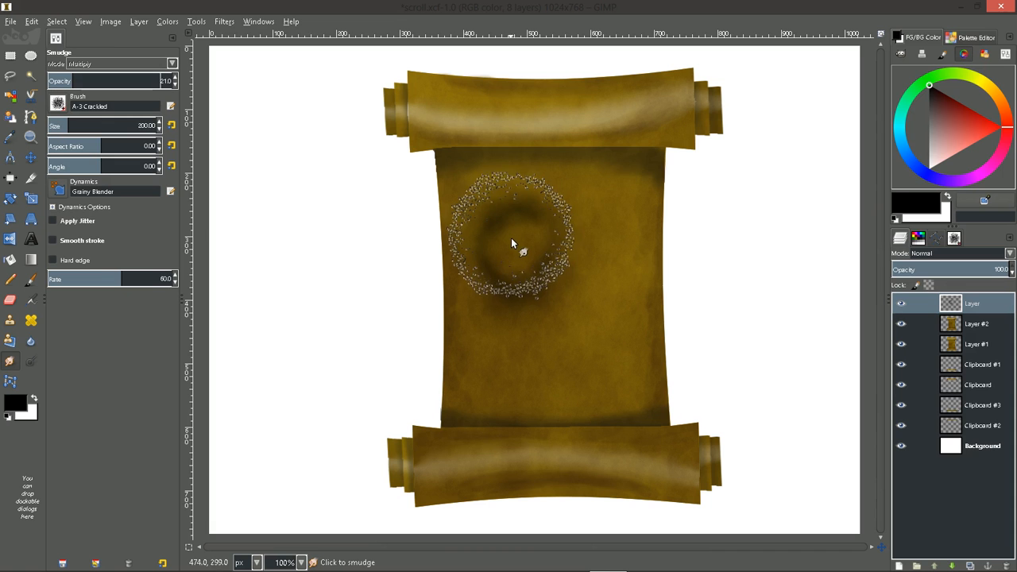
Reduce the smudge brush to size 63.15 and blend the inner edge of the dark ring
key(bracketleft)
key(bracketleft)
key(bracketleft)
key(bracketleft)
key(bracketleft)
key(bracketleft)
key(bracketleft)
key(bracketleft)
key(bracketleft)
key(bracketleft)
key(bracketleft)
key(bracketleft)
key(bracketleft)
key(bracketleft)
key(bracketleft)
key(bracketleft)
key(bracketleft)
key(bracketleft)
key(bracketleft)
key(bracketleft)
key(bracketleft)
key(bracketleft)
key(bracketleft)
key(bracketleft)
key(bracketleft)
key(bracketleft)
key(bracketleft)
key(bracketleft)
key(bracketleft)
key(bracketleft)
key(bracketleft)
key(bracketleft)
key(bracketleft)
key(bracketleft)
drag(63, 128, 57, 130)
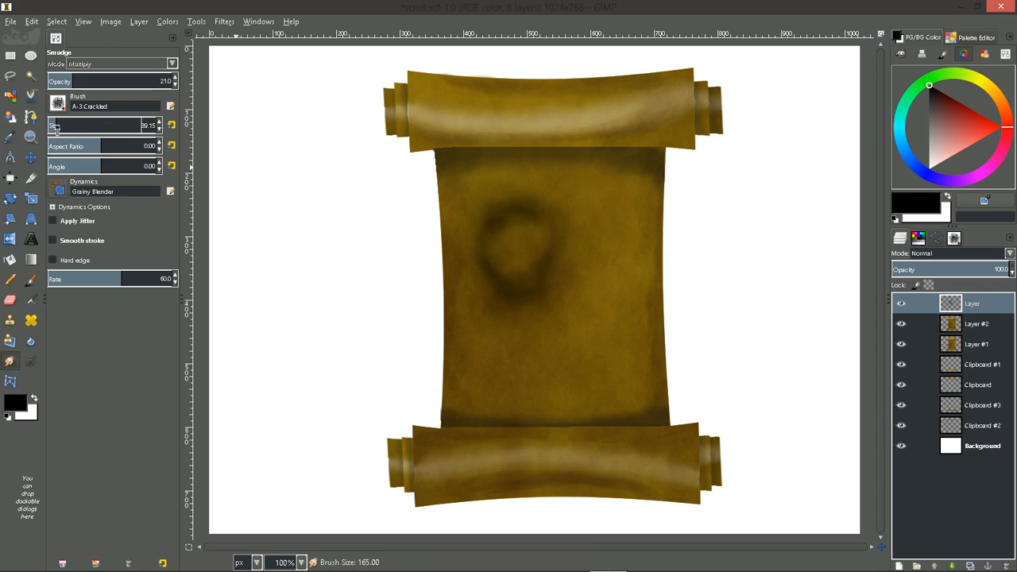
drag(526, 269, 511, 248)
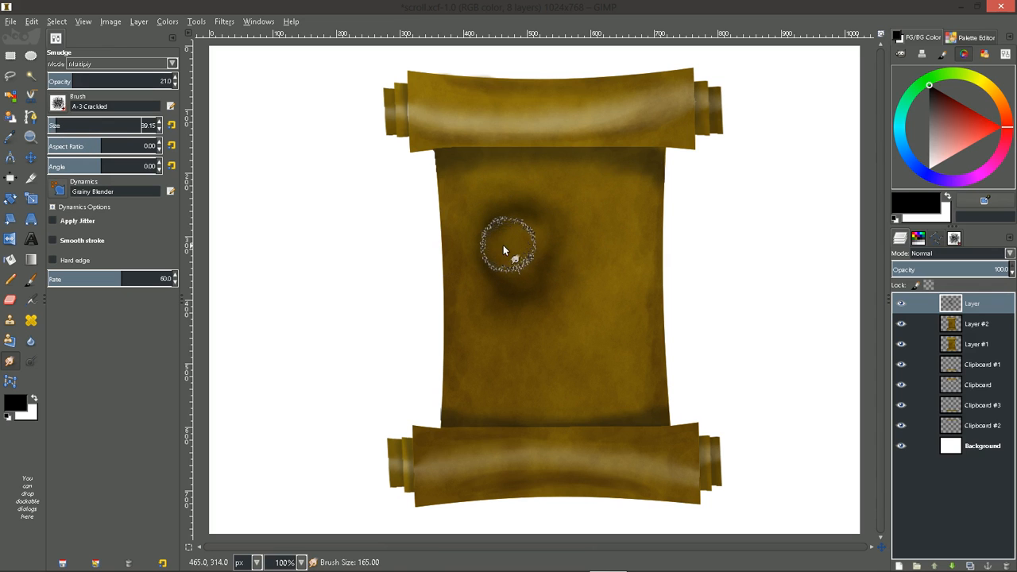
key(bracketleft)
key(bracketleft)
key(bracketleft)
key(bracketleft)
key(bracketleft)
key(bracketleft)
key(bracketleft)
key(bracketleft)
key(bracketleft)
key(bracketleft)
key(bracketleft)
key(bracketleft)
key(bracketleft)
key(bracketleft)
key(bracketleft)
key(bracketleft)
key(bracketleft)
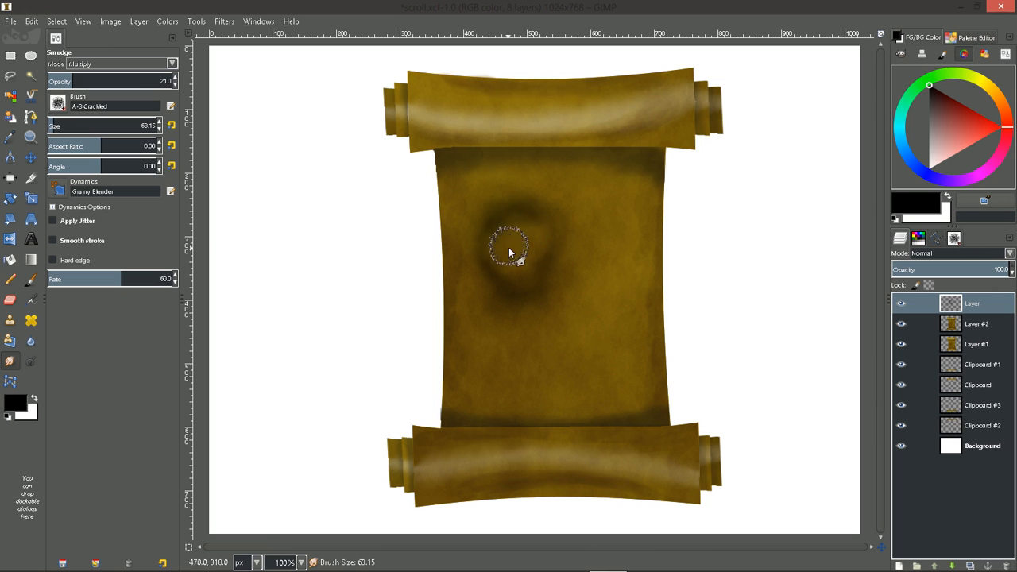
mouse_move(522, 236)
mouse_down()
mouse_move(534, 229)
mouse_move(501, 250)
mouse_up()
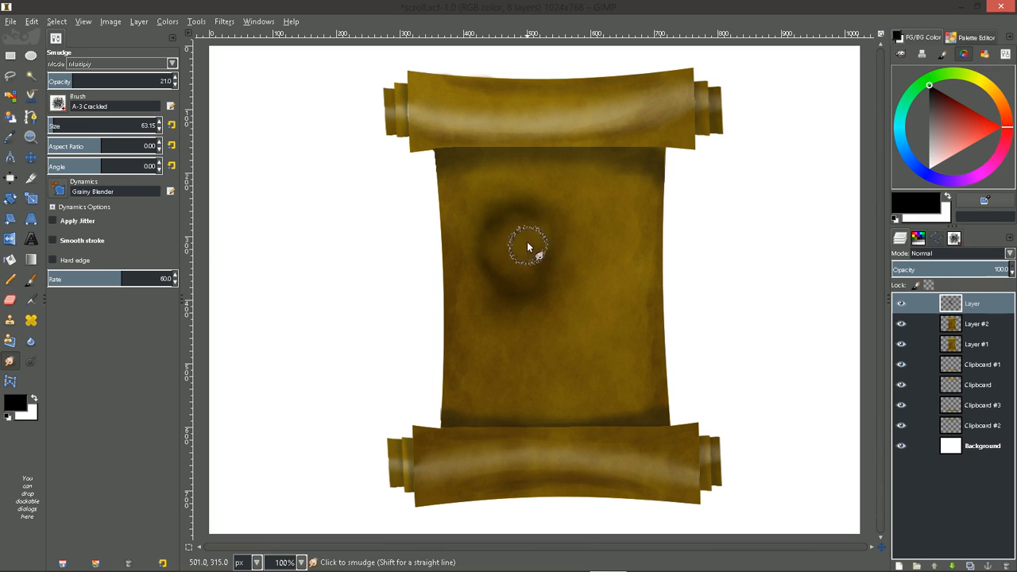
Blend the ring stain further with the smudge opacity raised to 66.2, and lower the stain layer's opacity to 69.6
drag(83, 83, 111, 85)
drag(516, 264, 505, 280)
mouse_move(527, 220)
mouse_down()
mouse_move(516, 222)
mouse_move(511, 247)
mouse_up()
drag(96, 85, 129, 90)
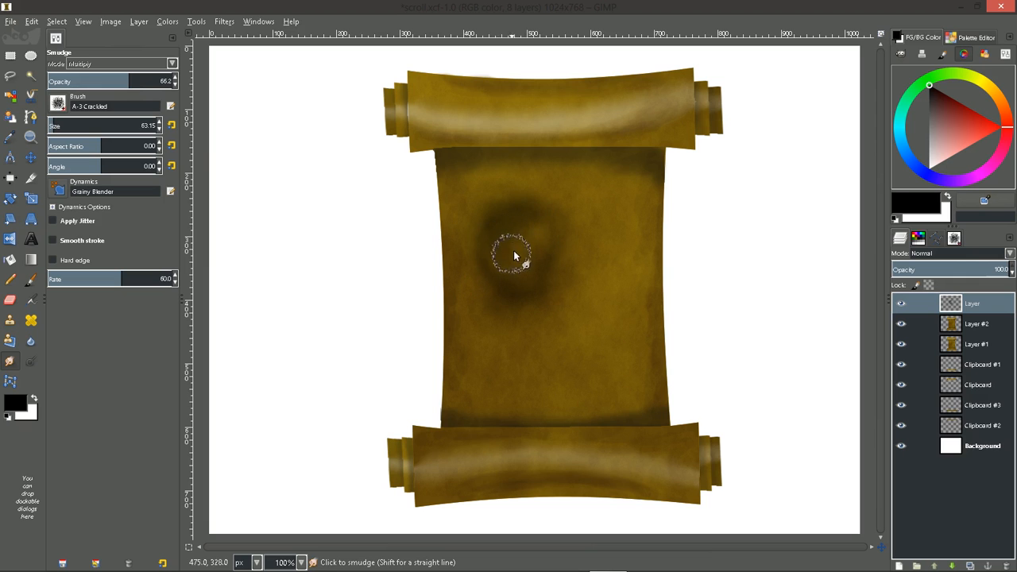
drag(526, 283, 551, 247)
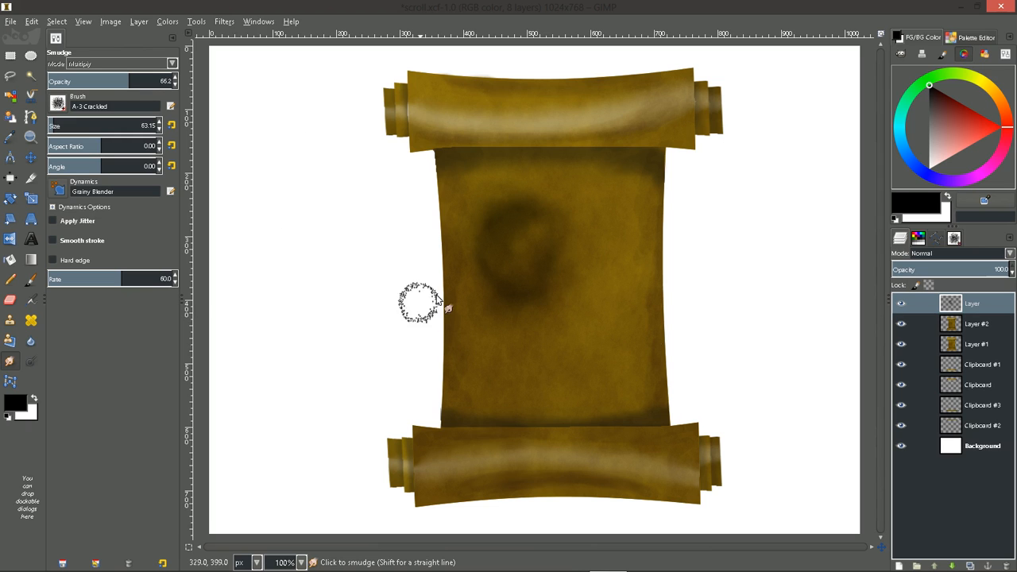
mouse_move(985, 278)
mouse_down()
mouse_move(951, 276)
mouse_move(973, 276)
mouse_up()
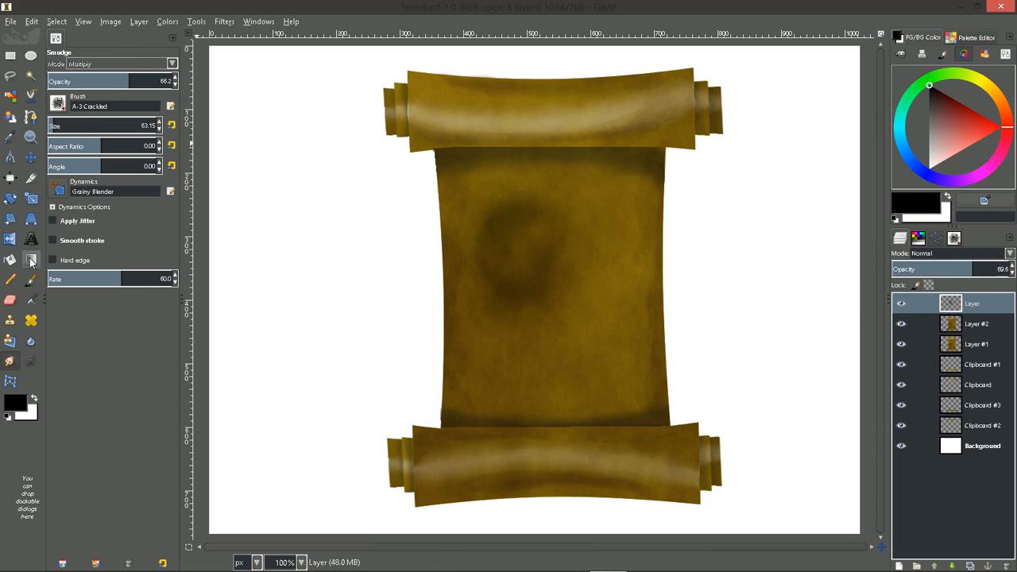
Paint a dark drip running down from the ring stain with the Paintbrush at 8.7 opacity and size 50.15
click(30, 280)
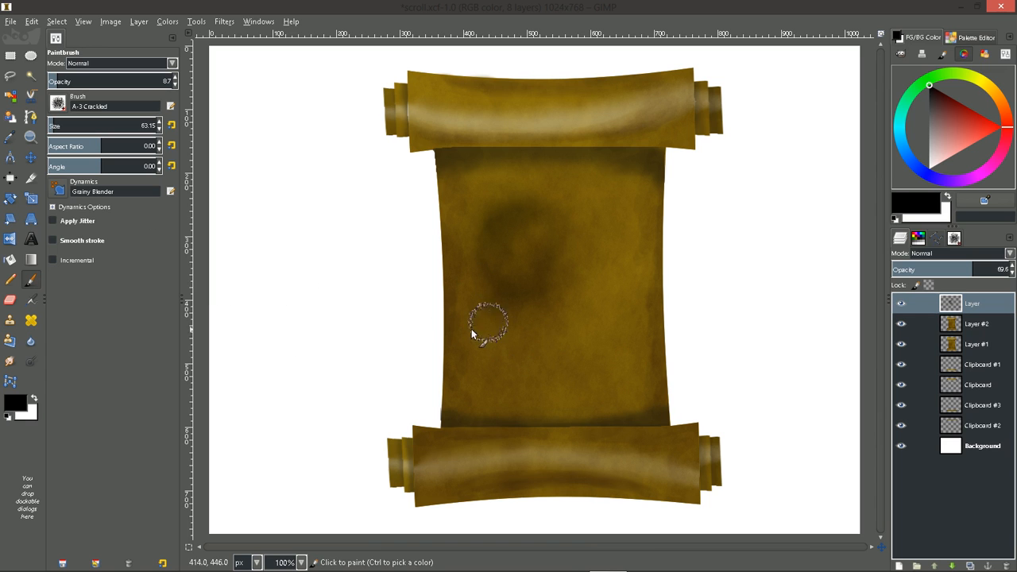
key(bracketleft)
key(bracketleft)
key(bracketleft)
key(bracketleft)
key(bracketleft)
key(bracketleft)
key(bracketleft)
key(bracketleft)
key(bracketleft)
key(bracketleft)
key(bracketleft)
key(bracketleft)
key(bracketleft)
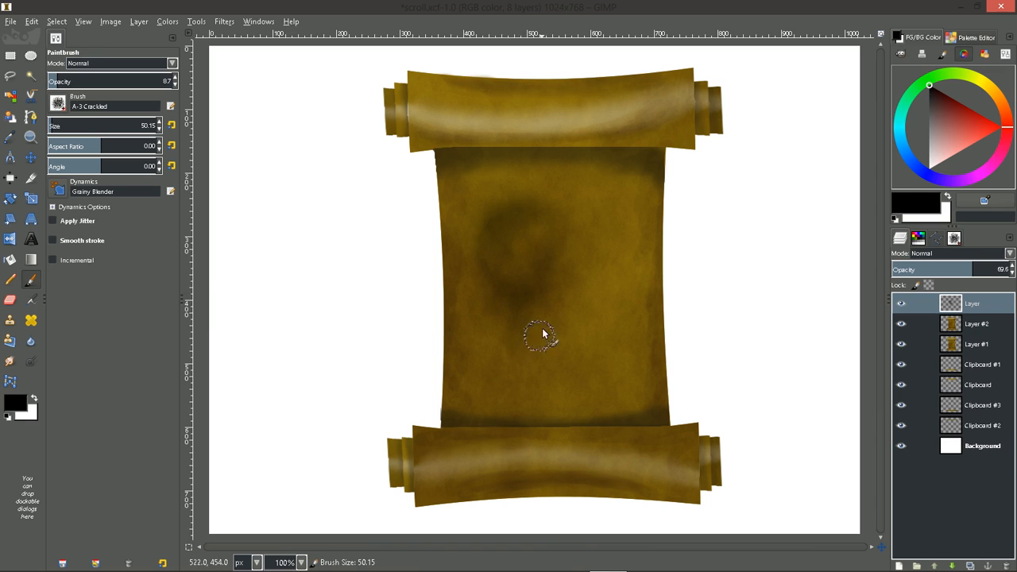
mouse_move(516, 316)
mouse_down()
mouse_move(517, 358)
mouse_move(520, 318)
mouse_move(530, 319)
mouse_up()
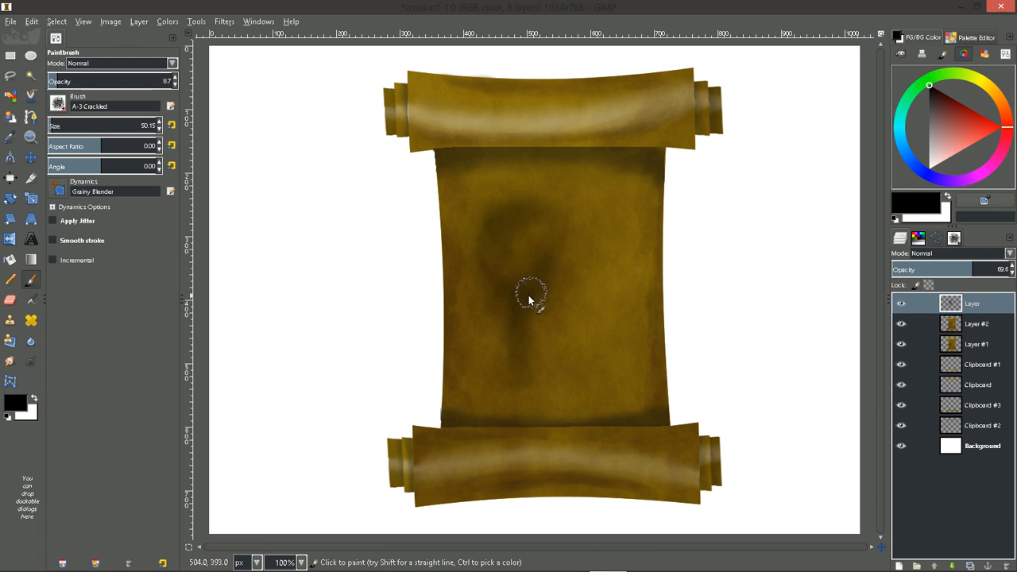
drag(480, 278, 469, 253)
Darken the drip's narrow core with finer strokes, reducing the paintbrush to size 21.15
key(bracketleft)
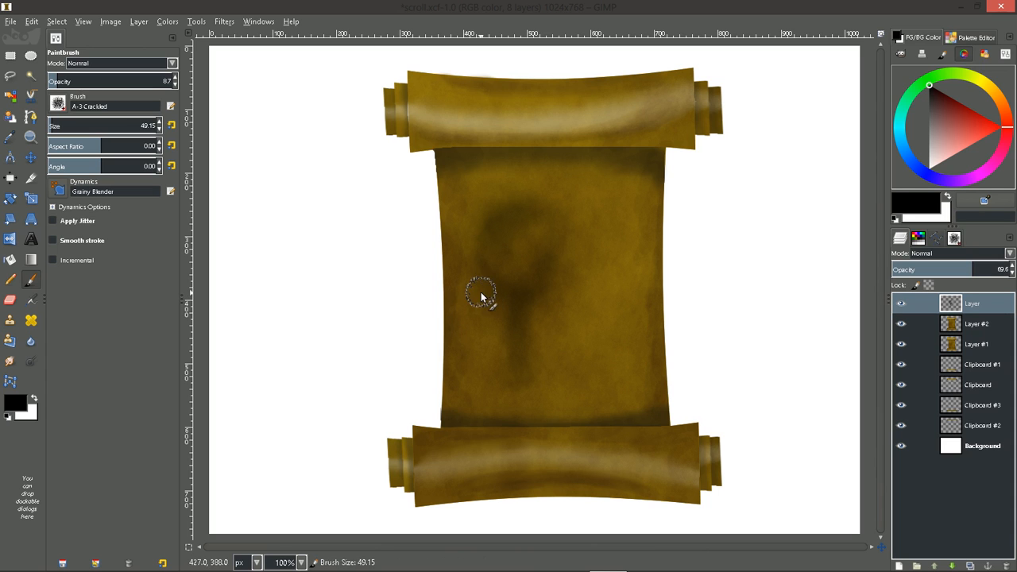
key(bracketleft)
key(bracketleft)
key(bracketleft)
key(bracketleft)
key(bracketleft)
key(bracketleft)
key(bracketleft)
key(bracketleft)
key(bracketleft)
key(bracketleft)
key(bracketleft)
key(bracketleft)
key(bracketleft)
key(bracketleft)
key(bracketleft)
key(bracketleft)
key(bracketleft)
mouse_move(481, 294)
mouse_down()
mouse_move(486, 319)
mouse_move(518, 350)
mouse_move(529, 307)
mouse_move(520, 305)
mouse_move(517, 378)
mouse_up()
key(bracketleft)
key(bracketleft)
key(bracketleft)
key(bracketleft)
key(bracketleft)
key(bracketleft)
key(bracketleft)
key(bracketleft)
key(bracketleft)
key(bracketleft)
drag(523, 302, 514, 342)
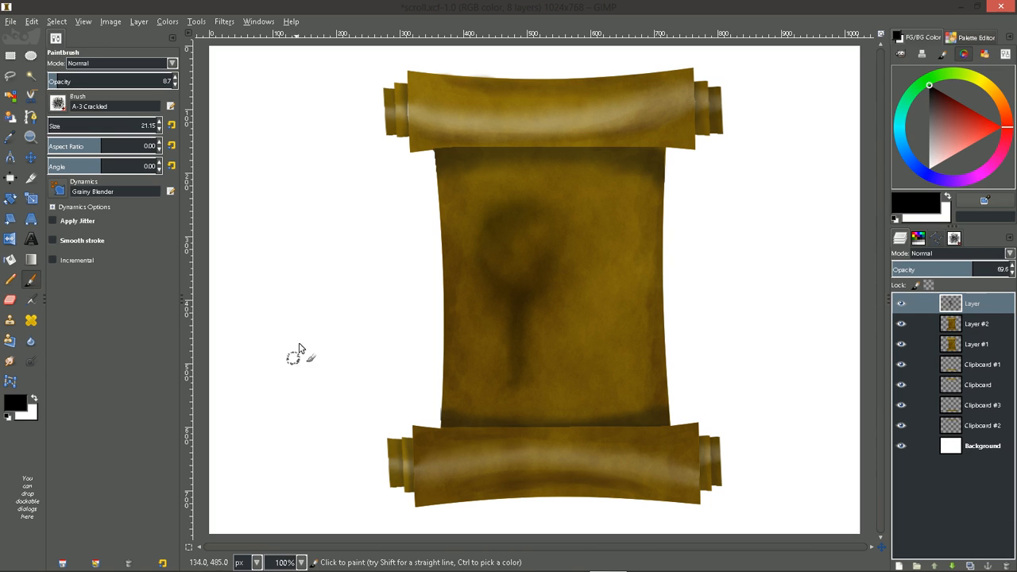
Thin the drip with the Eraser at 18.5 opacity and roughen it with the Smudge tool at 66.2 opacity
click(9, 300)
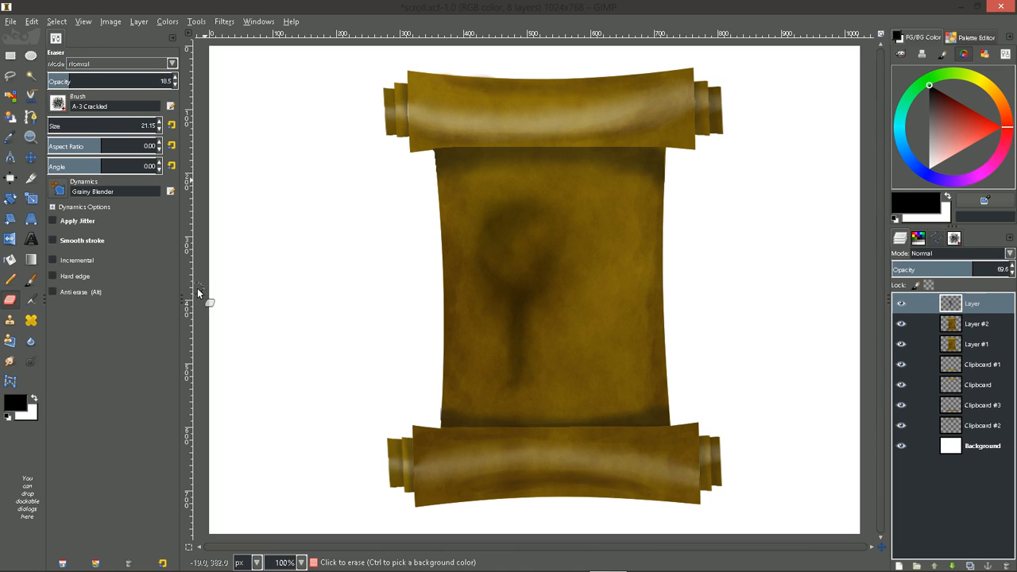
mouse_move(528, 328)
mouse_down()
mouse_move(535, 298)
mouse_move(503, 343)
mouse_move(507, 323)
mouse_up()
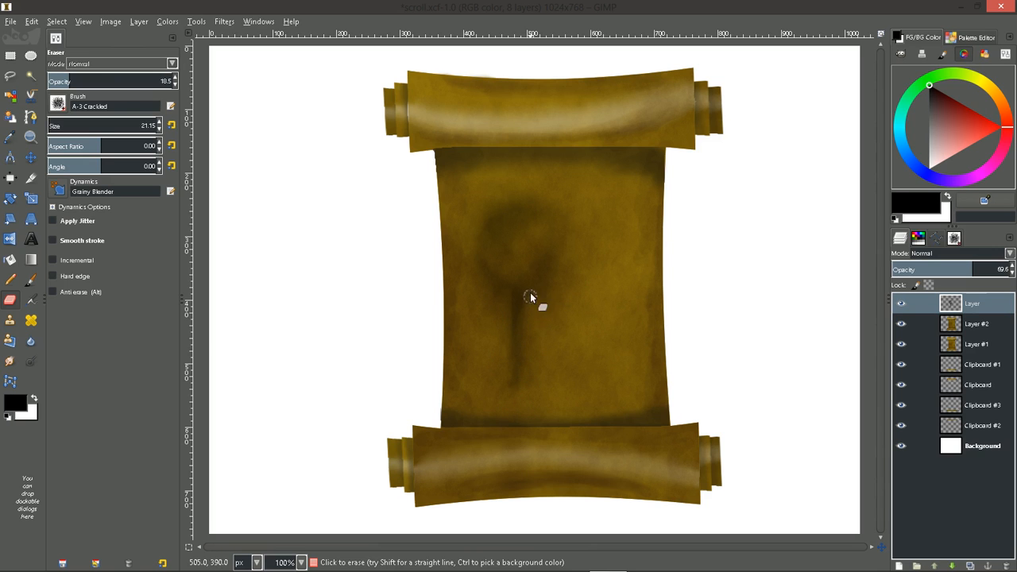
drag(527, 313, 520, 400)
click(9, 361)
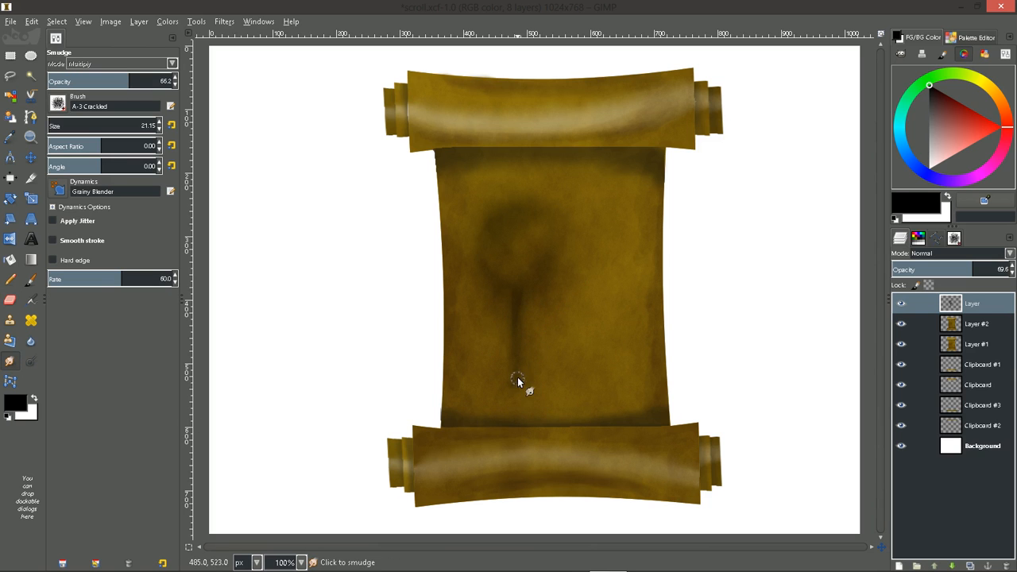
drag(503, 370, 504, 362)
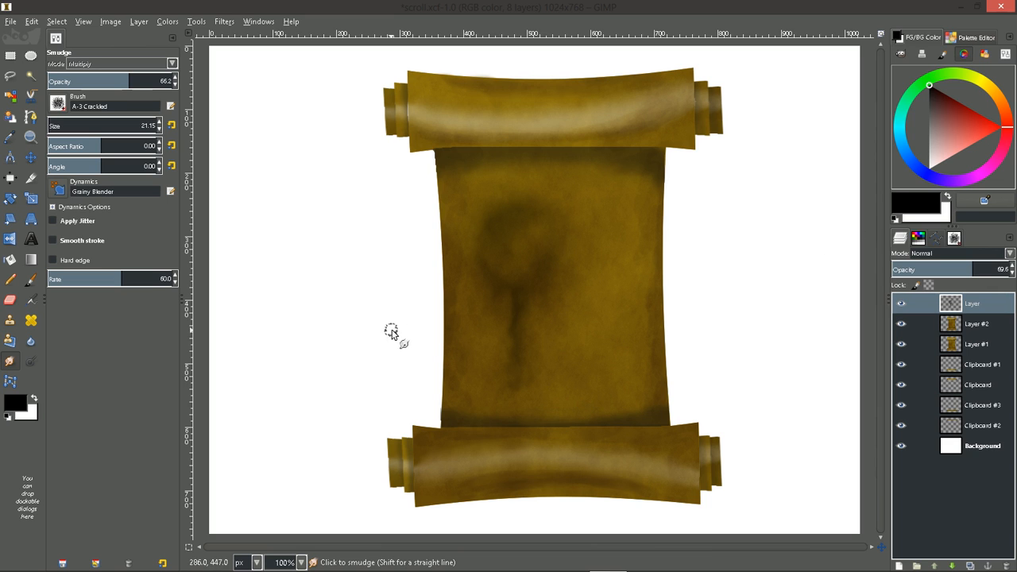
Inspect the scroll against transparency by hiding the Background layer and showing it again, with the top stain layer selected
click(985, 323)
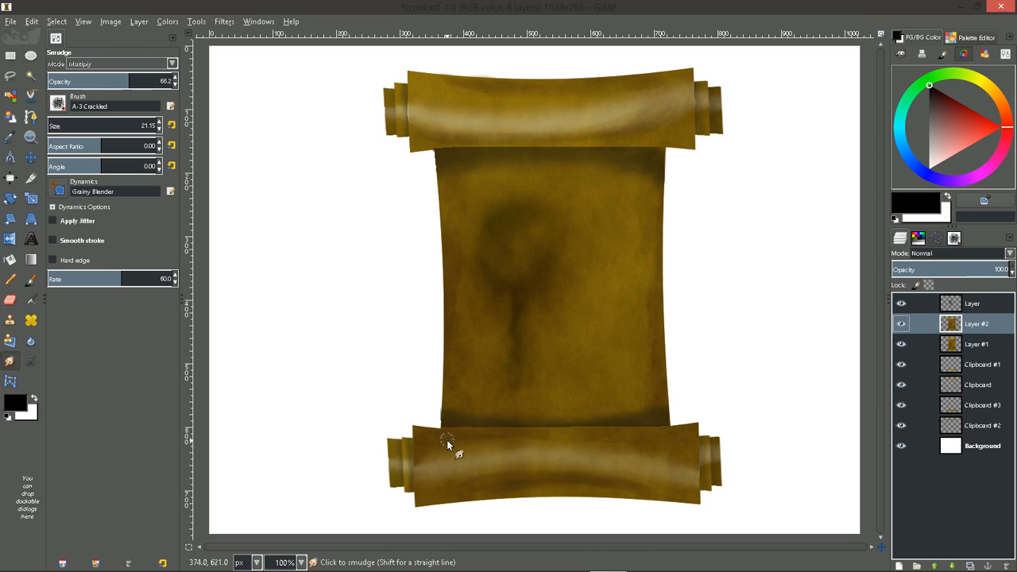
click(9, 362)
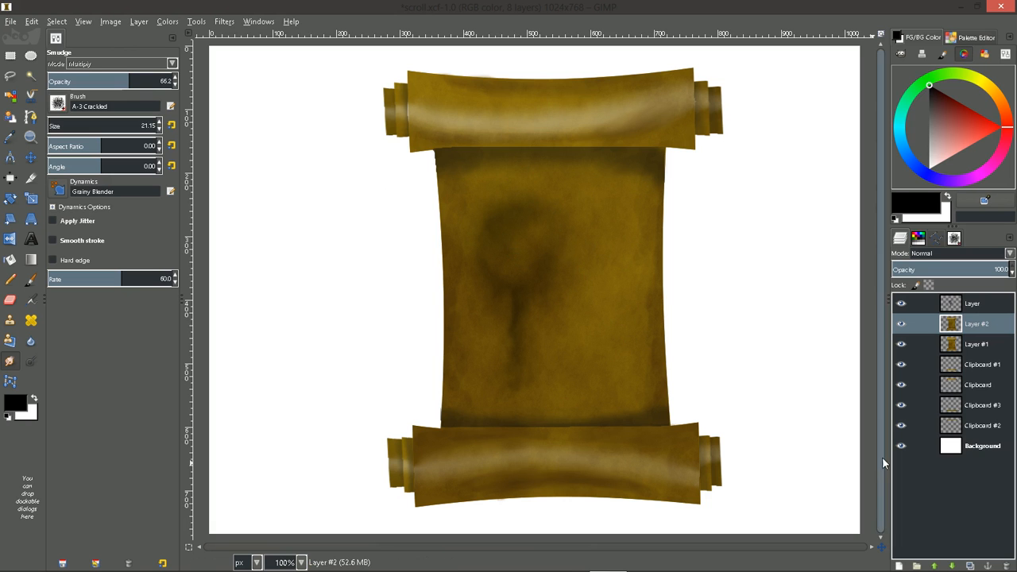
click(902, 446)
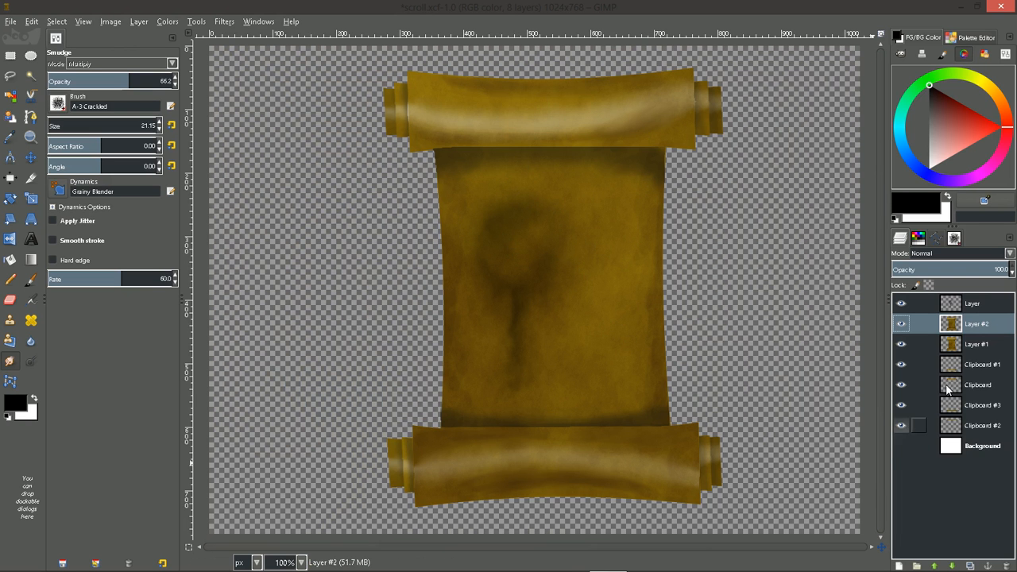
click(981, 306)
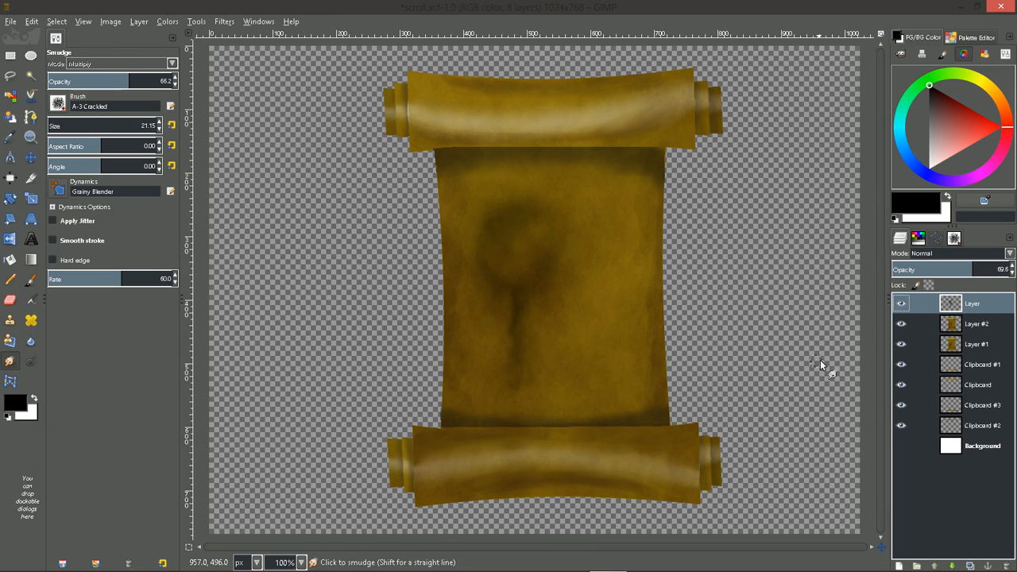
click(901, 446)
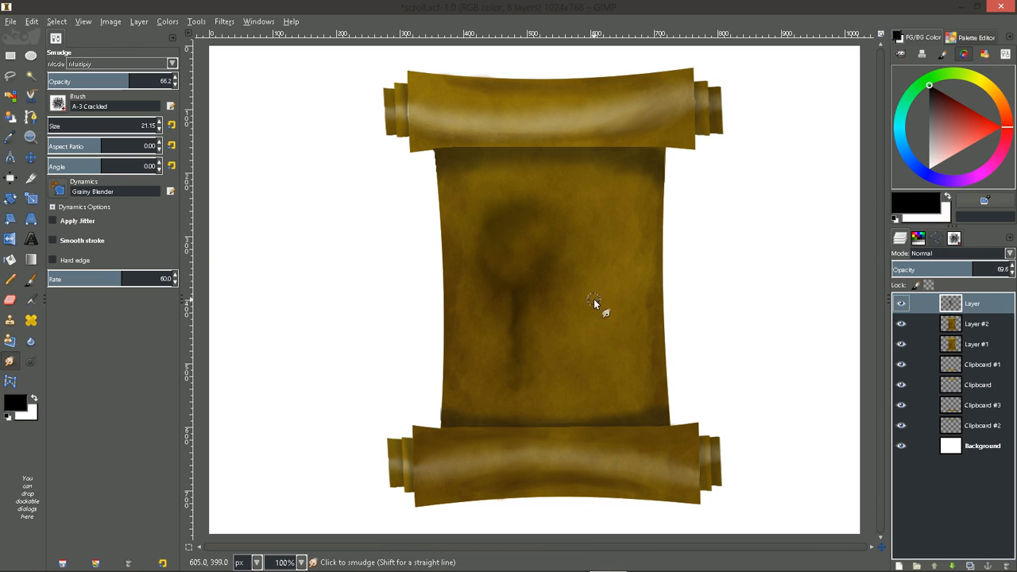
Compare the scroll with Layer #2 hidden and shown, and merge Layer #2 down into Layer #1
click(11, 301)
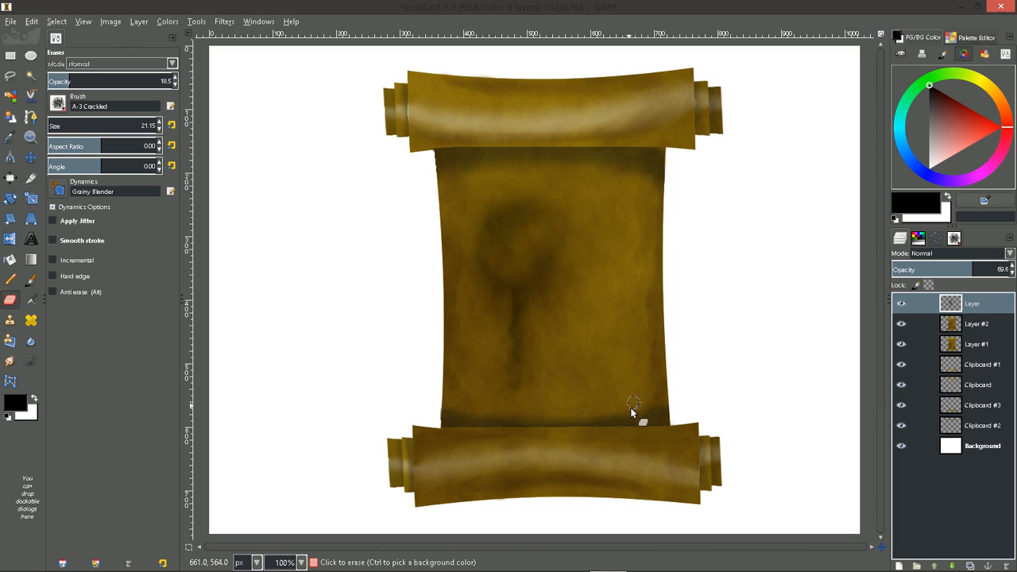
click(980, 327)
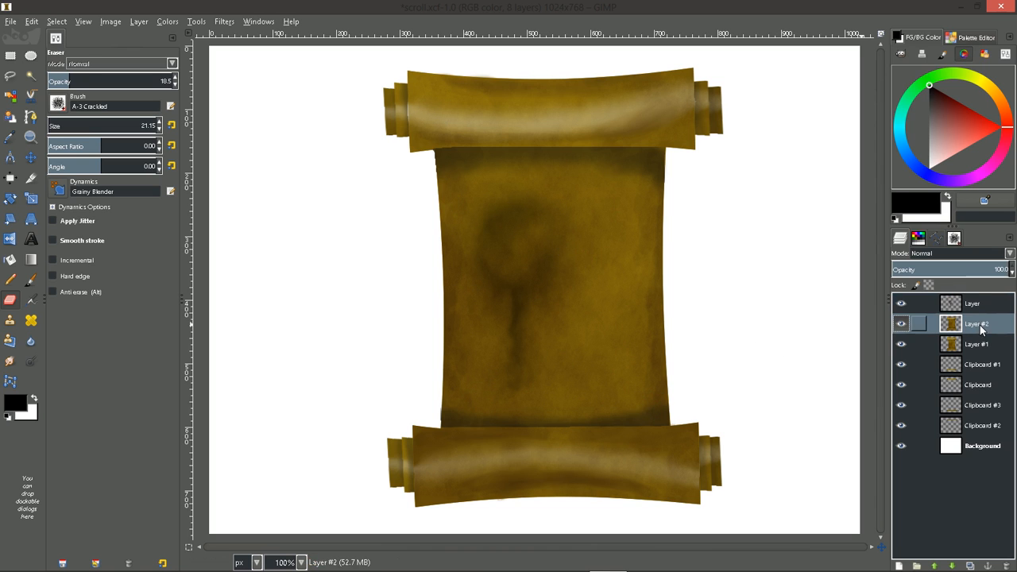
click(902, 328)
click(903, 328)
click(903, 328)
click(902, 328)
click(903, 328)
click(902, 328)
right_click(981, 329)
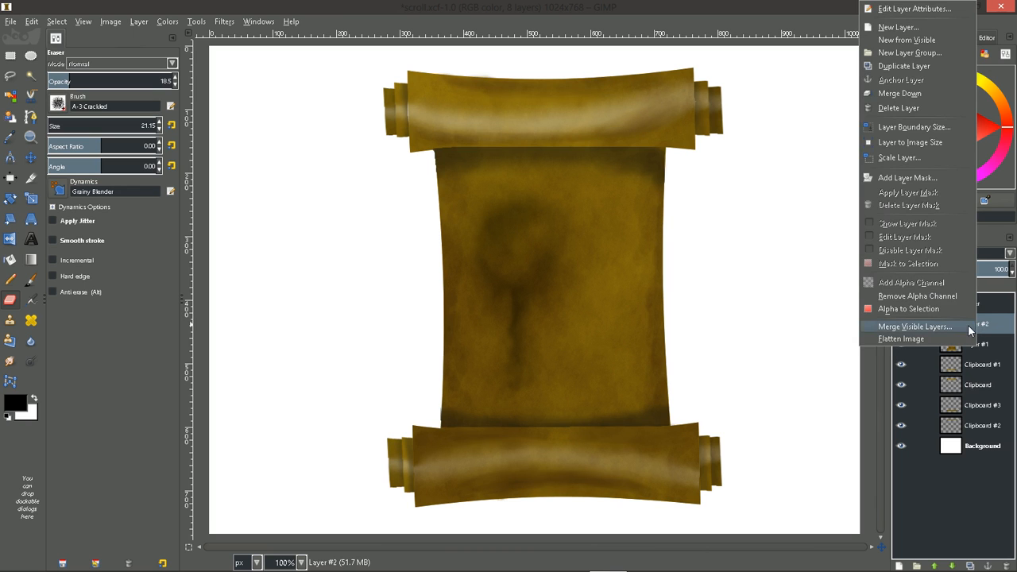
click(911, 94)
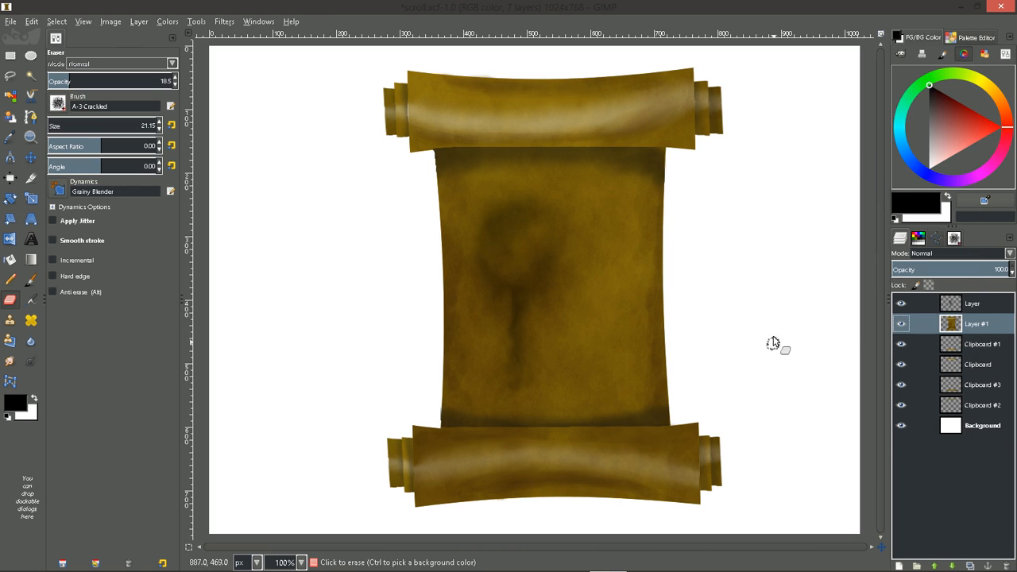
Check the scroll against transparency and hide the four Clipboard roll layers, keeping Layer #1 and the Background shown
click(896, 426)
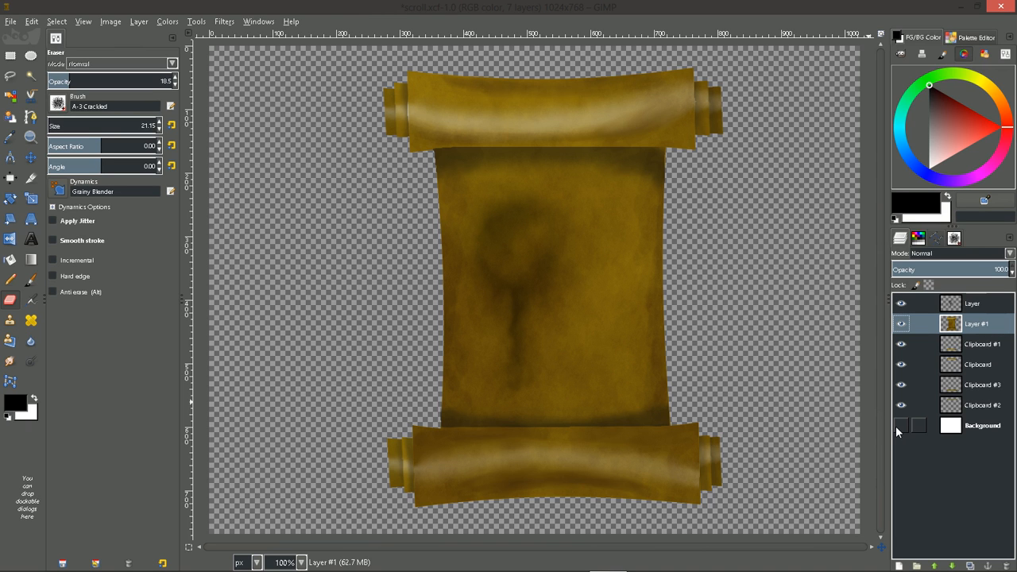
click(895, 426)
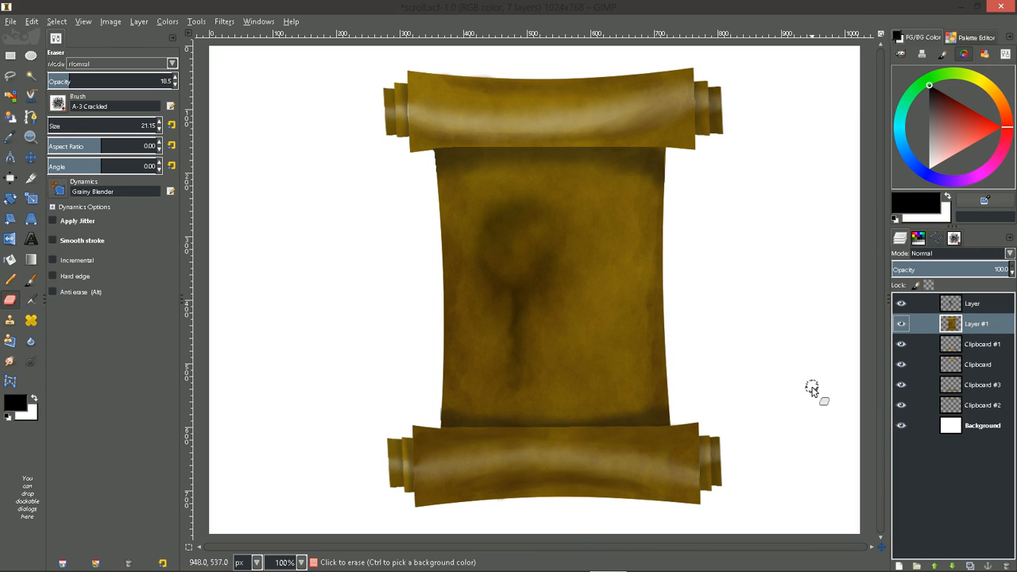
click(901, 344)
click(901, 365)
click(902, 384)
click(904, 405)
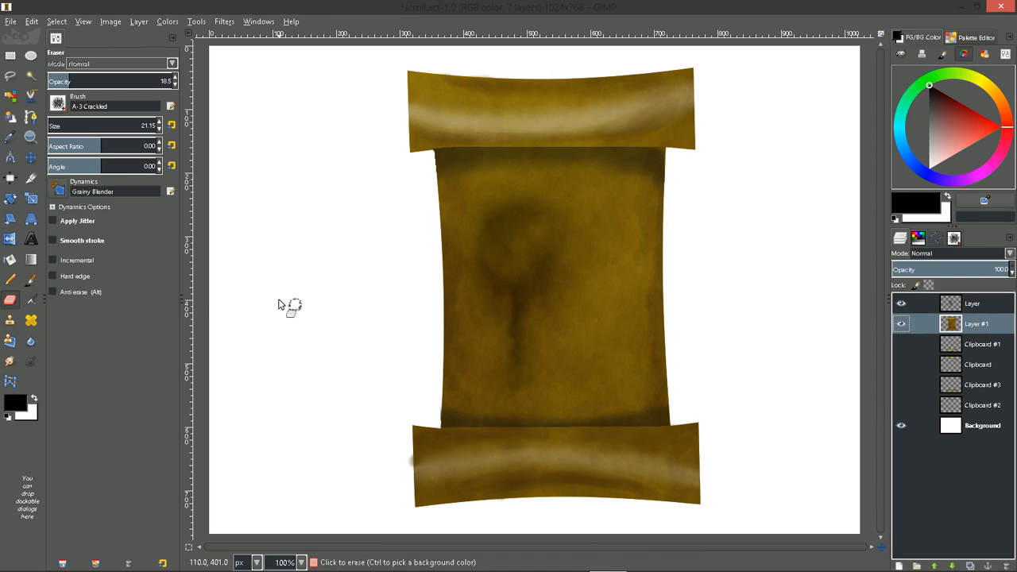
click(901, 324)
click(902, 324)
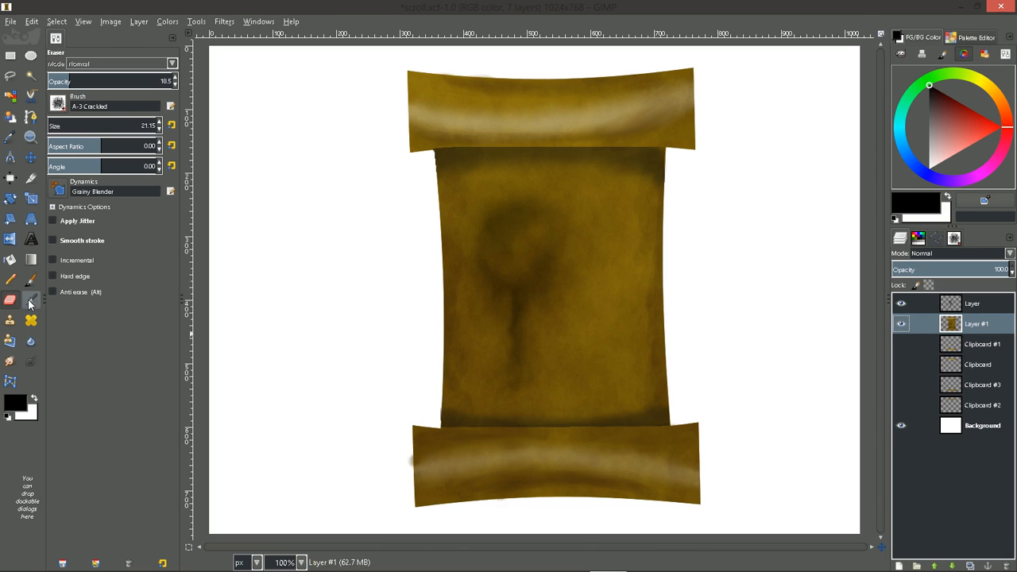
Set up the Eraser with the A - 14 Knife 1 brush at size 38.15 and 100 opacity
click(58, 103)
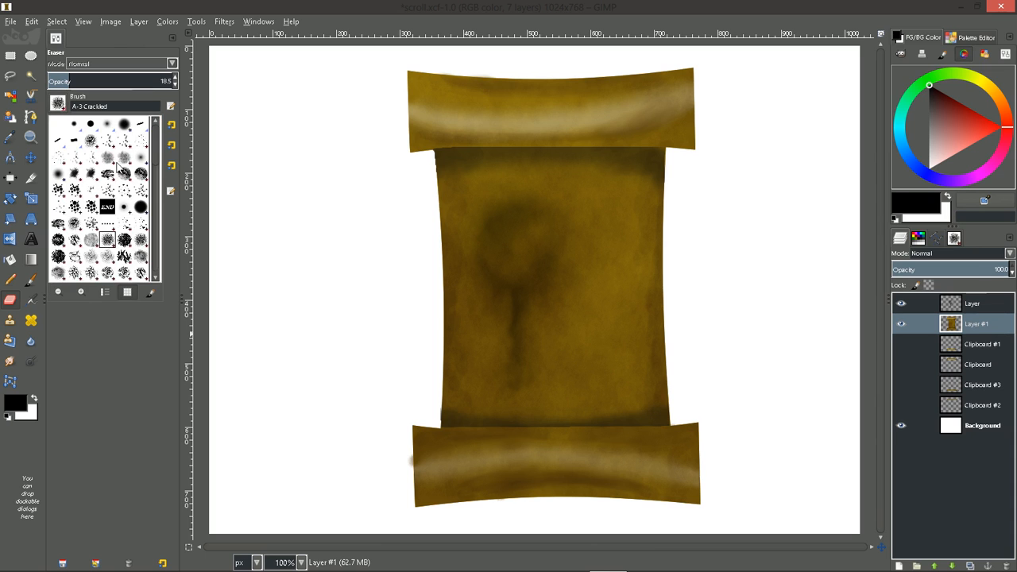
click(140, 128)
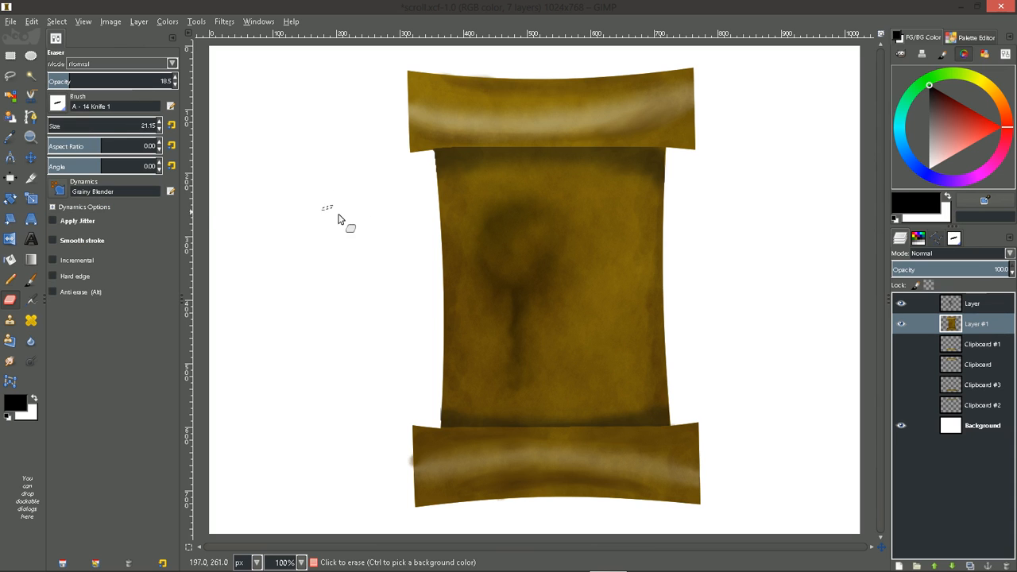
key(bracketright)
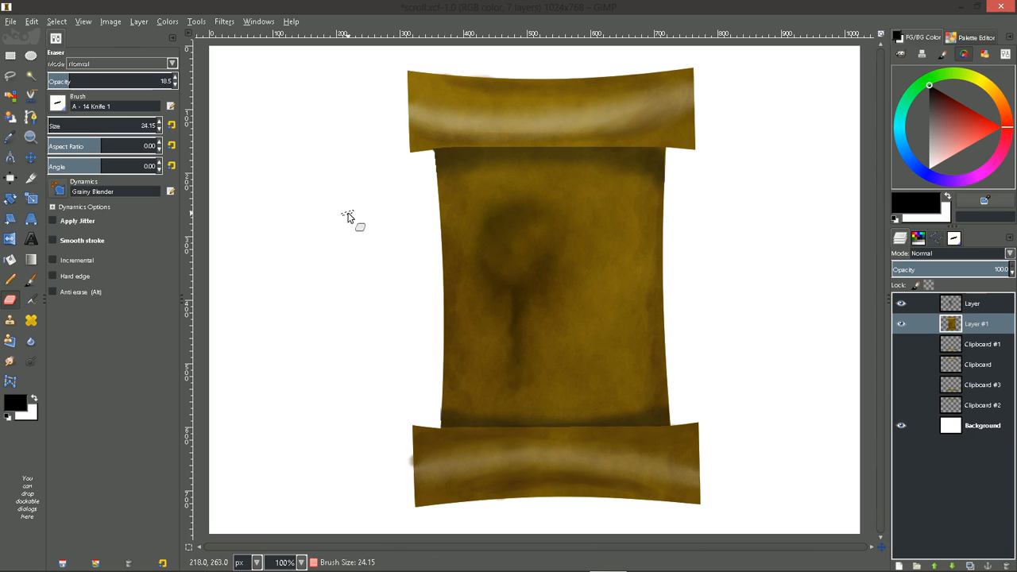
key(bracketright)
key(bracketright)
key(bracketright)
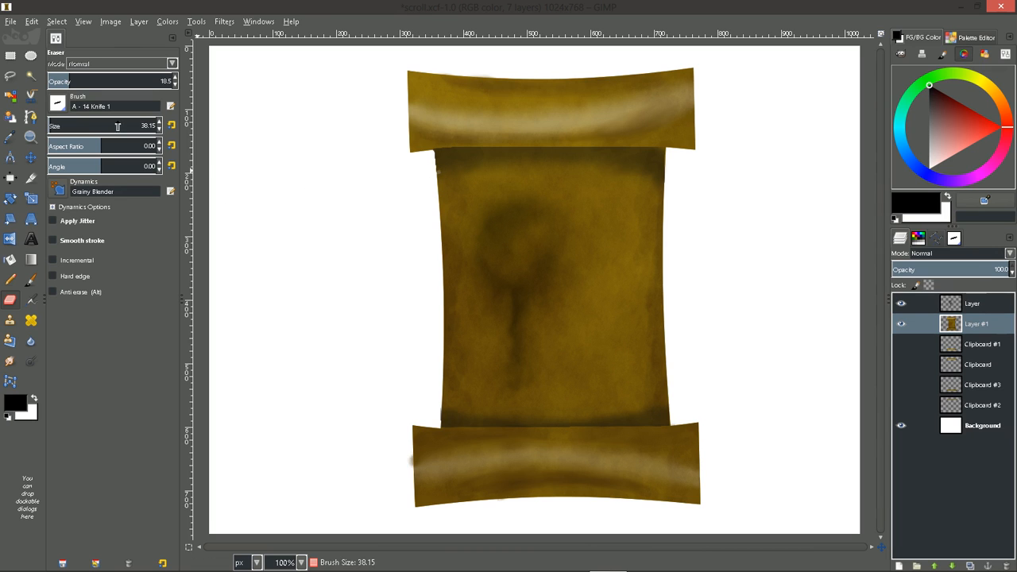
drag(77, 81, 325, 75)
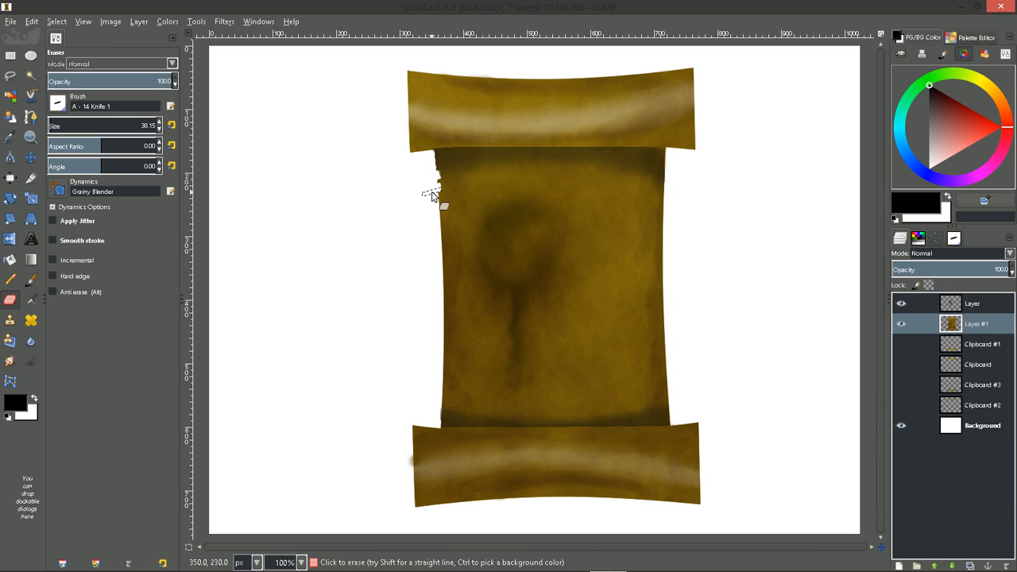
Erase small ragged notches along both side edges of the parchment sheet on Layer #1
click(447, 298)
click(443, 364)
click(672, 195)
click(672, 214)
click(673, 329)
click(672, 344)
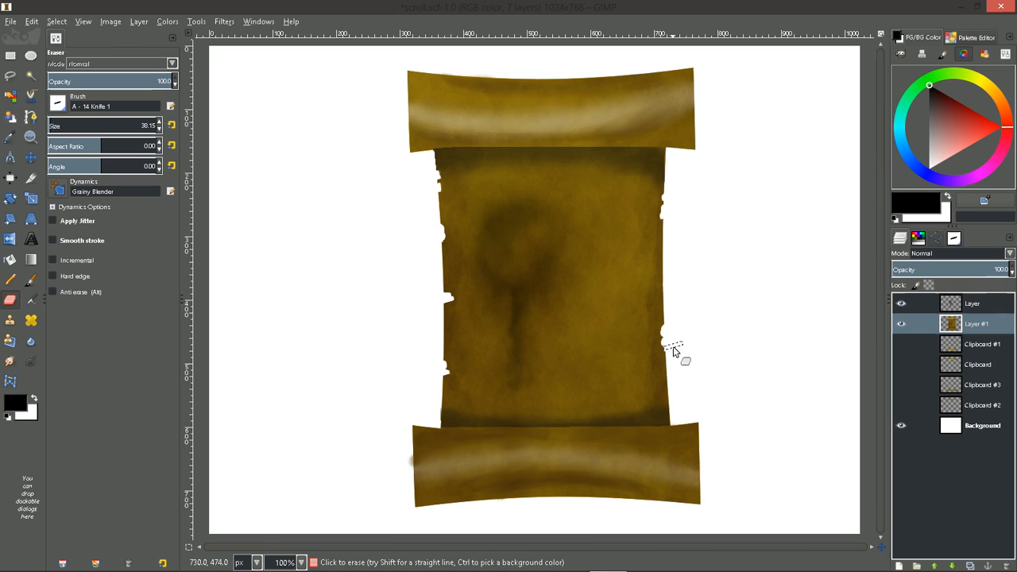
click(669, 251)
click(669, 262)
click(669, 270)
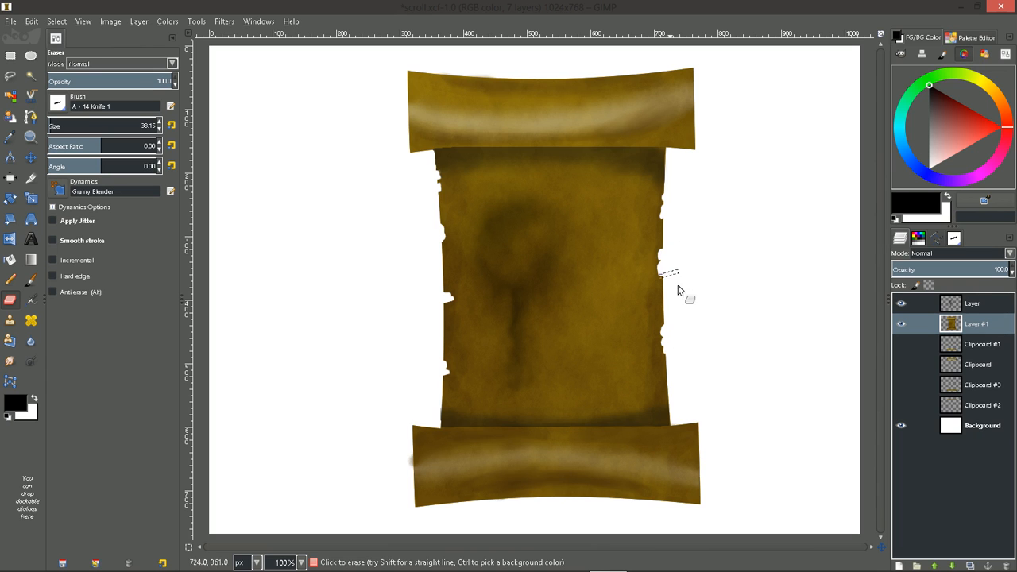
click(675, 387)
Erase ragged notches into both ends of the lower and upper rolls on Layer #1
click(409, 442)
click(407, 465)
drag(712, 444, 707, 483)
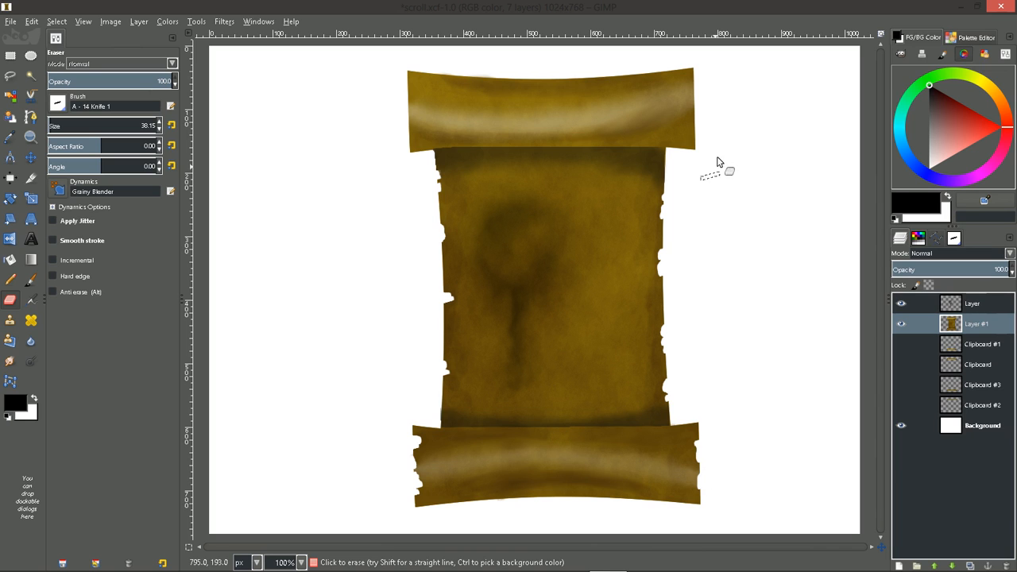
drag(704, 91, 701, 103)
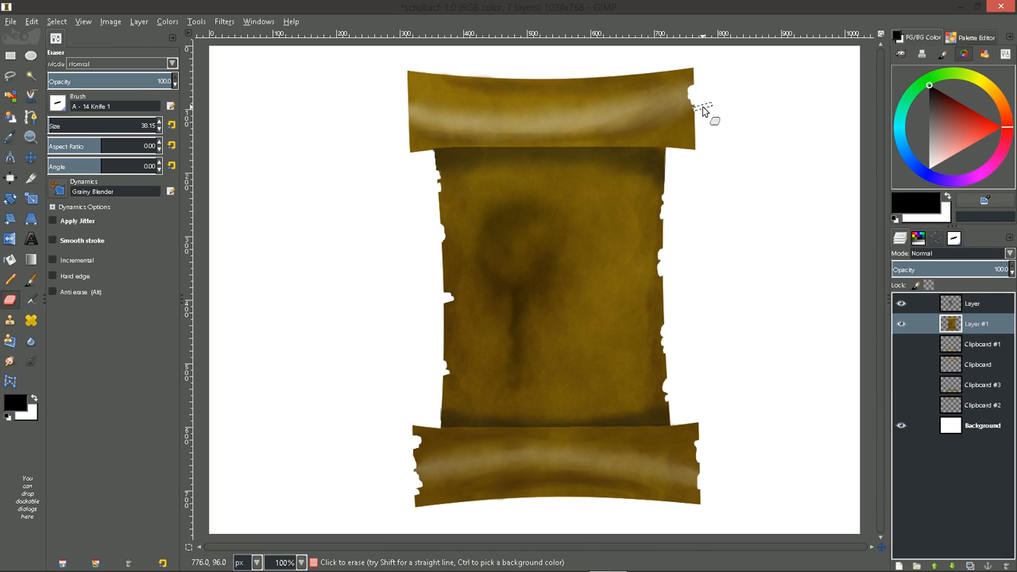
mouse_move(391, 79)
mouse_down()
mouse_move(408, 125)
mouse_move(397, 132)
mouse_up()
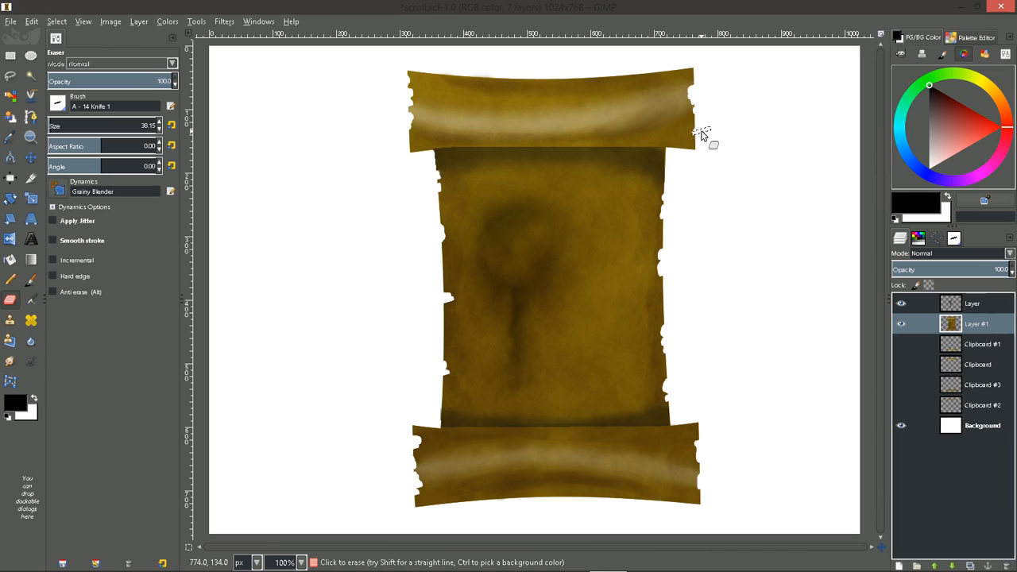
Round off the tears along the sheet's side edges using the Eraser with the A - 12a simple round brush
click(57, 102)
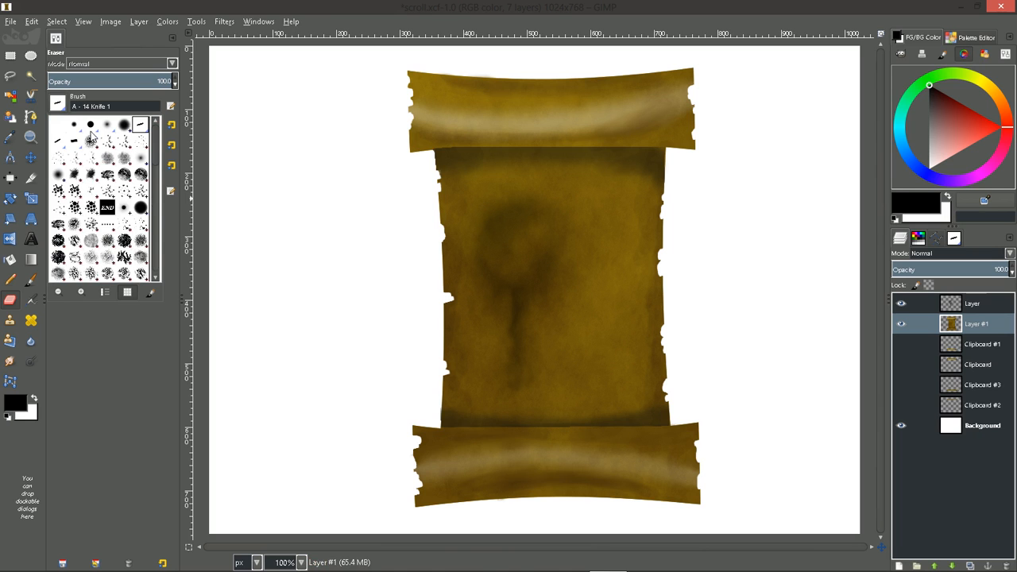
click(91, 125)
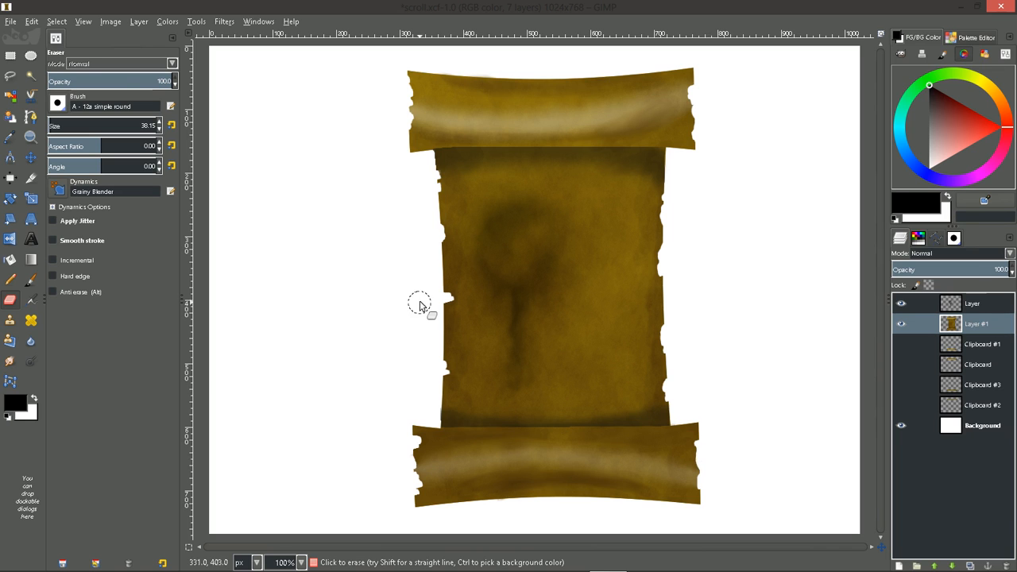
click(442, 304)
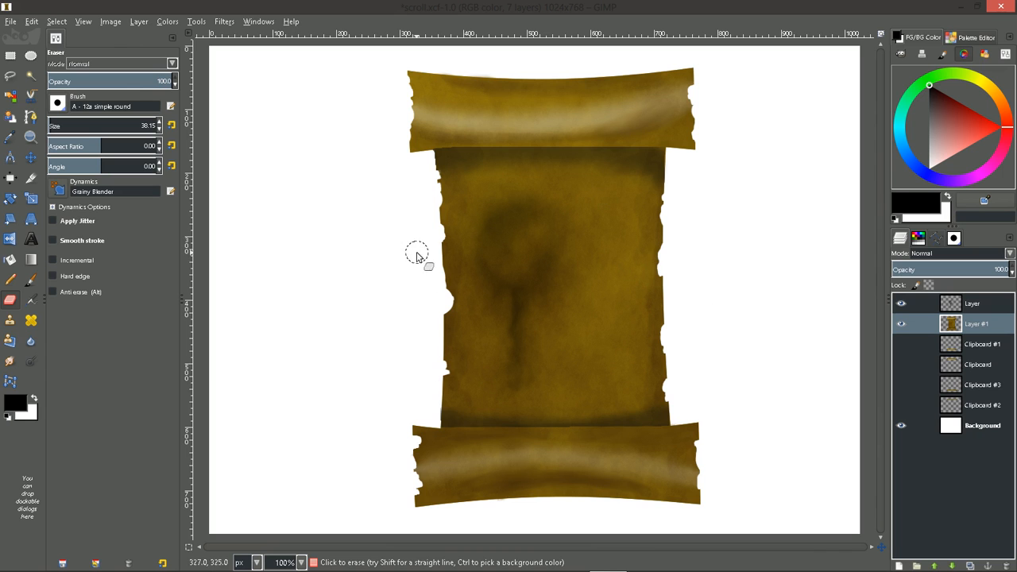
click(438, 294)
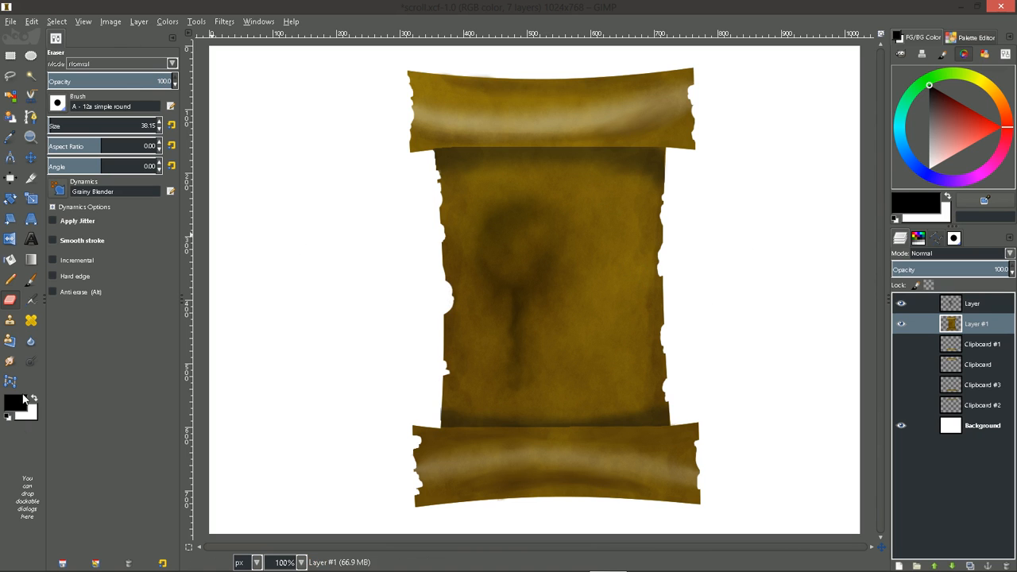
click(31, 364)
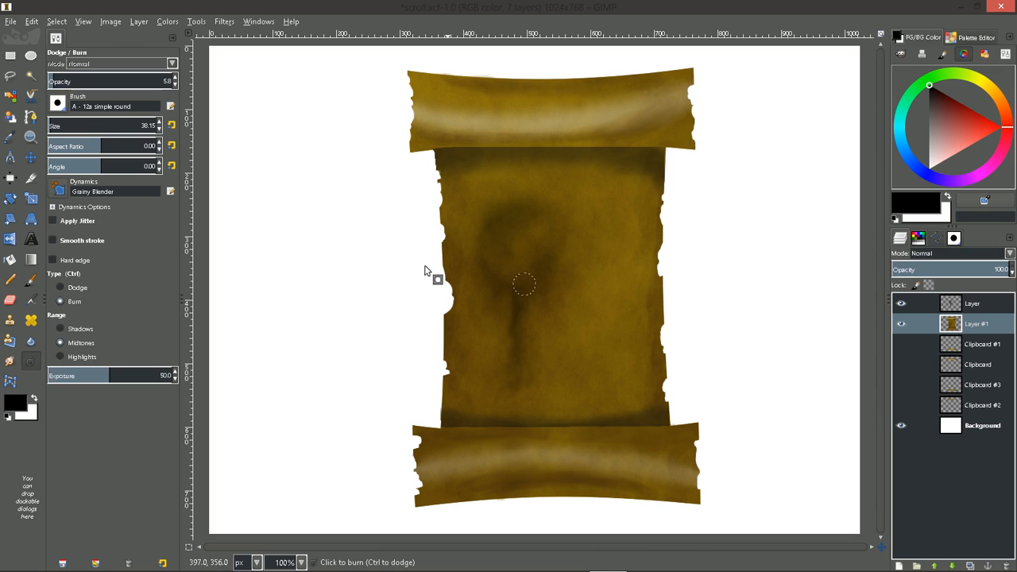
click(10, 299)
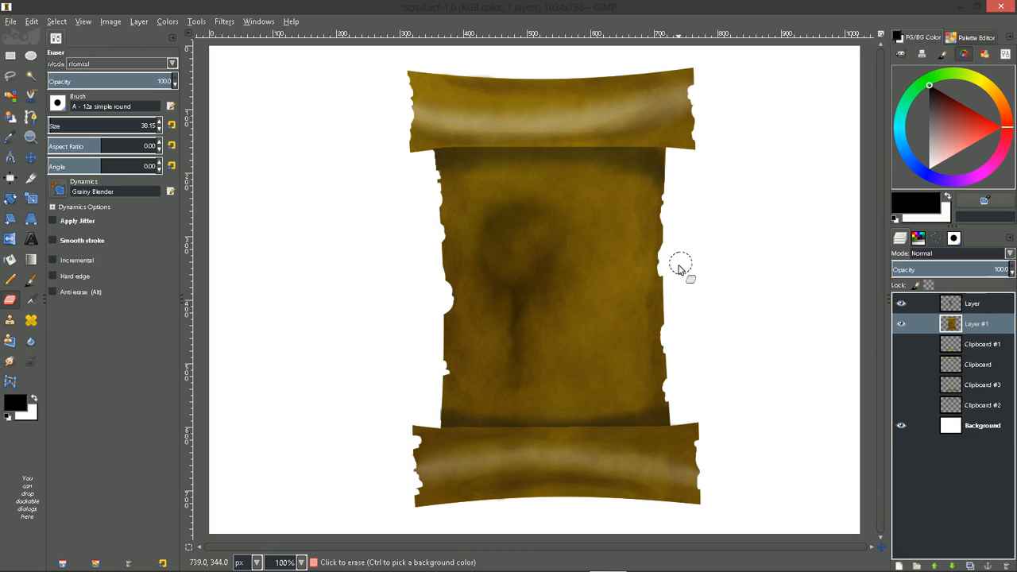
Burn the midtones along the sheet's torn side edges with Dodge / Burn at 5.8 opacity and 50.0 exposure
click(30, 361)
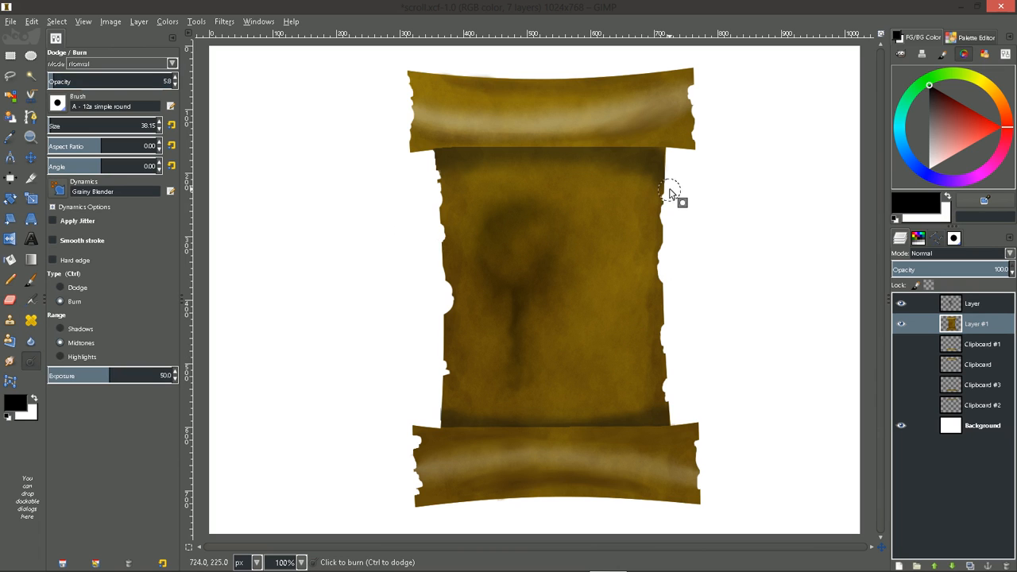
click(662, 199)
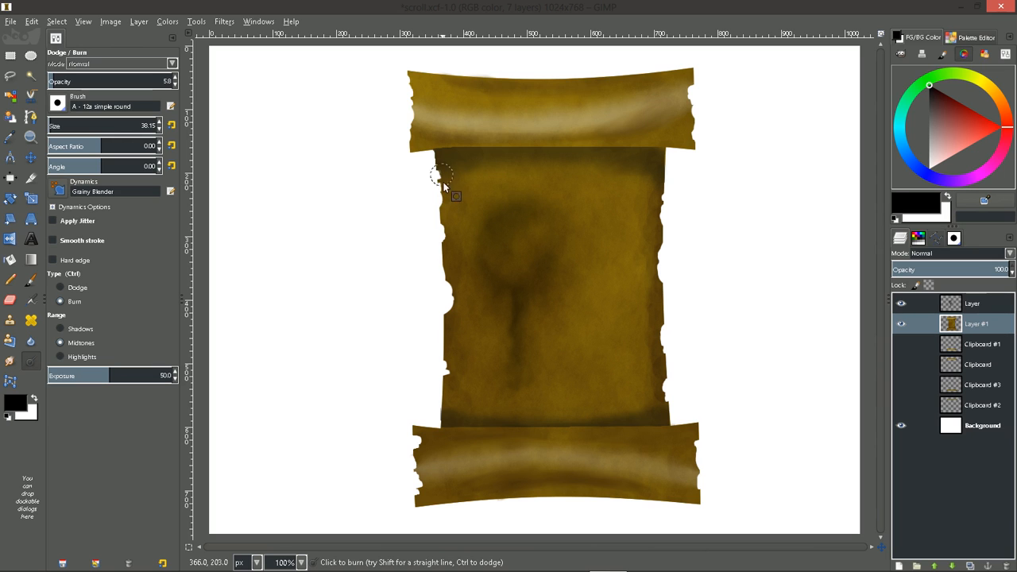
drag(445, 190, 440, 227)
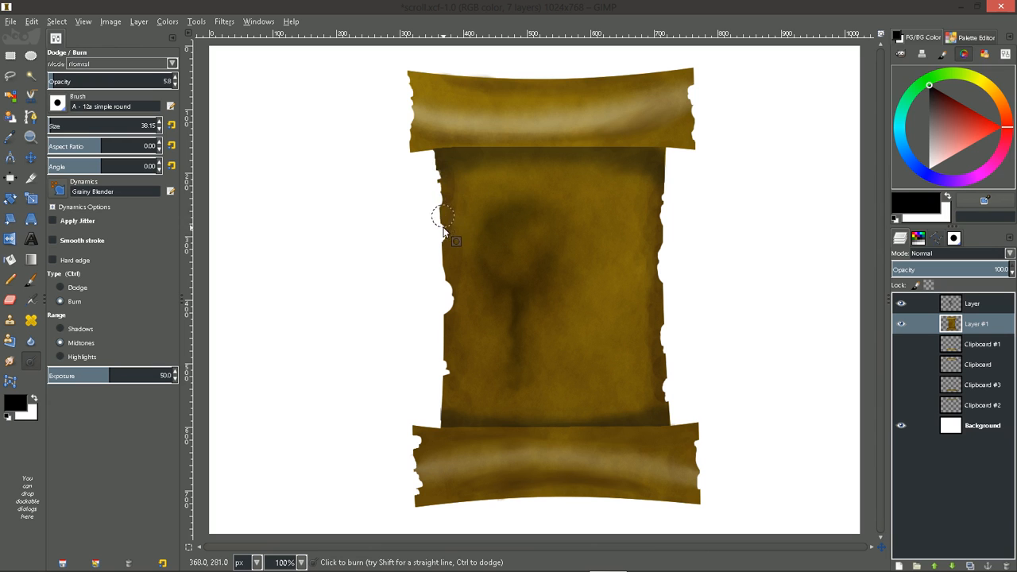
drag(438, 178, 456, 278)
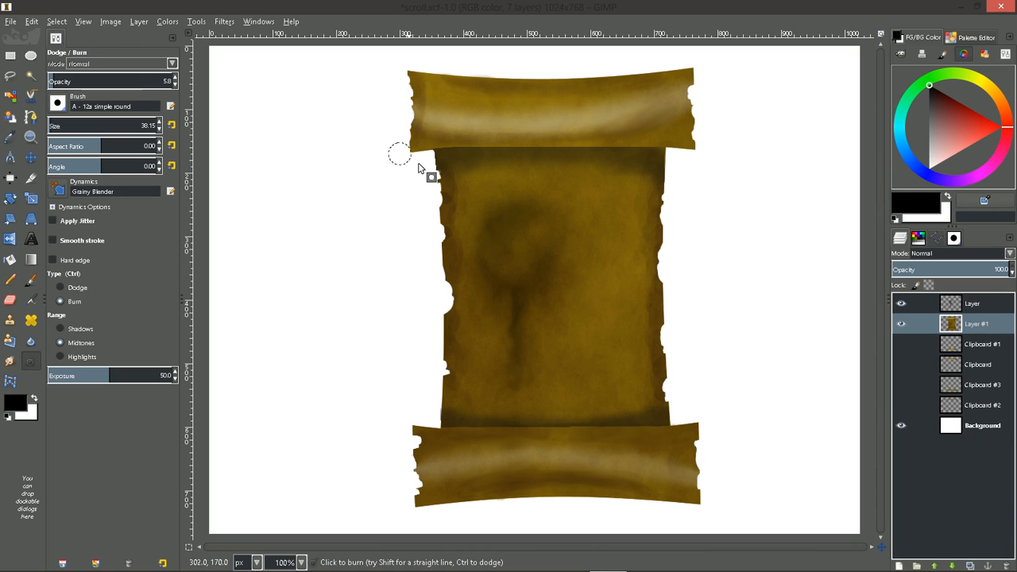
Darken the torn ends of the upper and lower rolls with the same burn settings
mouse_move(685, 106)
mouse_down()
mouse_move(691, 147)
mouse_move(679, 176)
mouse_up()
mouse_move(421, 461)
mouse_down()
mouse_move(413, 479)
mouse_move(427, 496)
mouse_up()
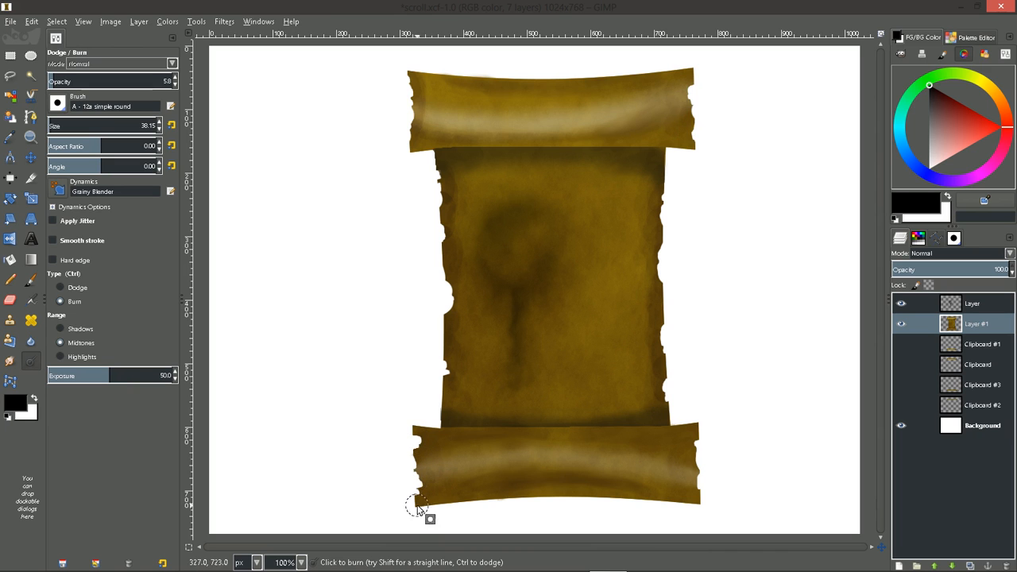
mouse_move(698, 428)
mouse_down()
mouse_move(693, 506)
mouse_move(718, 450)
mouse_move(701, 429)
mouse_move(696, 505)
mouse_move(717, 453)
mouse_move(706, 422)
mouse_move(696, 505)
mouse_up()
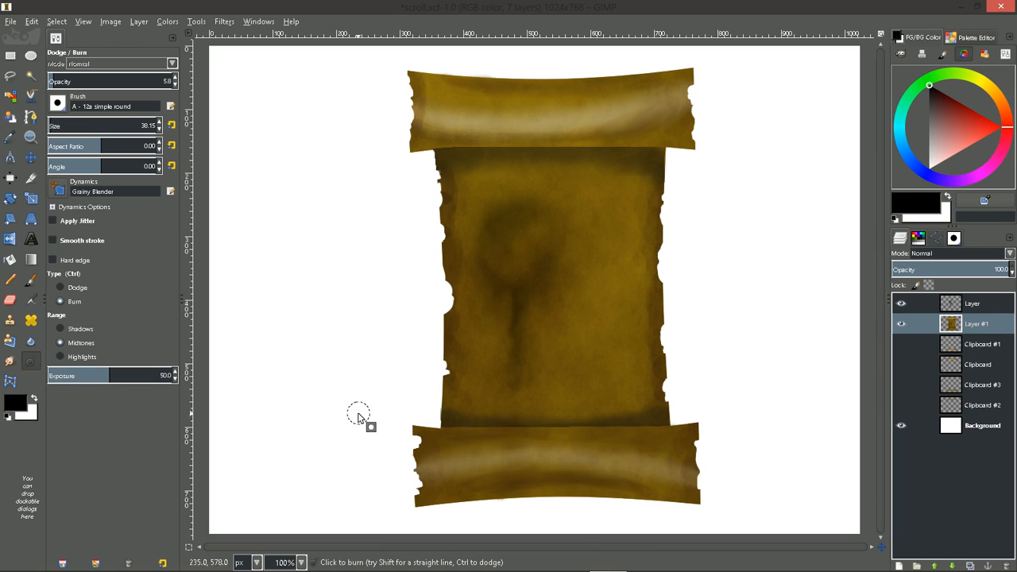
Hide Layer #1 and show the four Clipboard roll layers
click(901, 324)
click(901, 344)
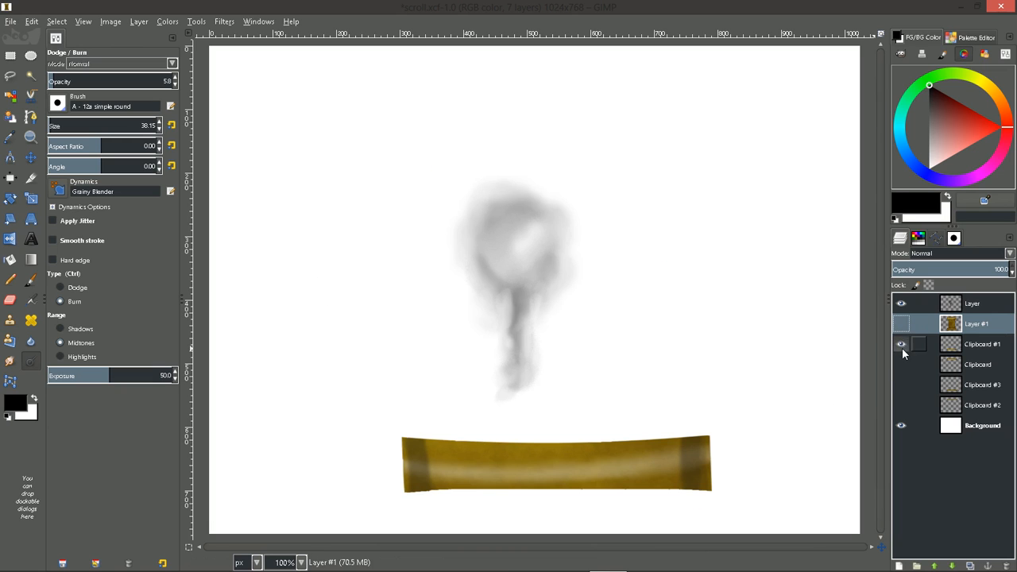
click(901, 364)
click(901, 385)
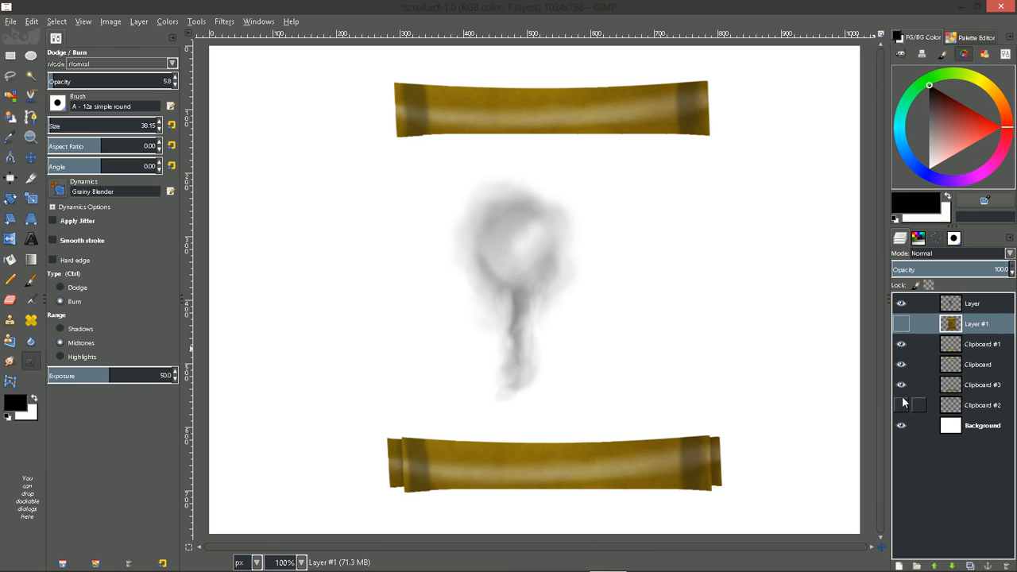
click(900, 405)
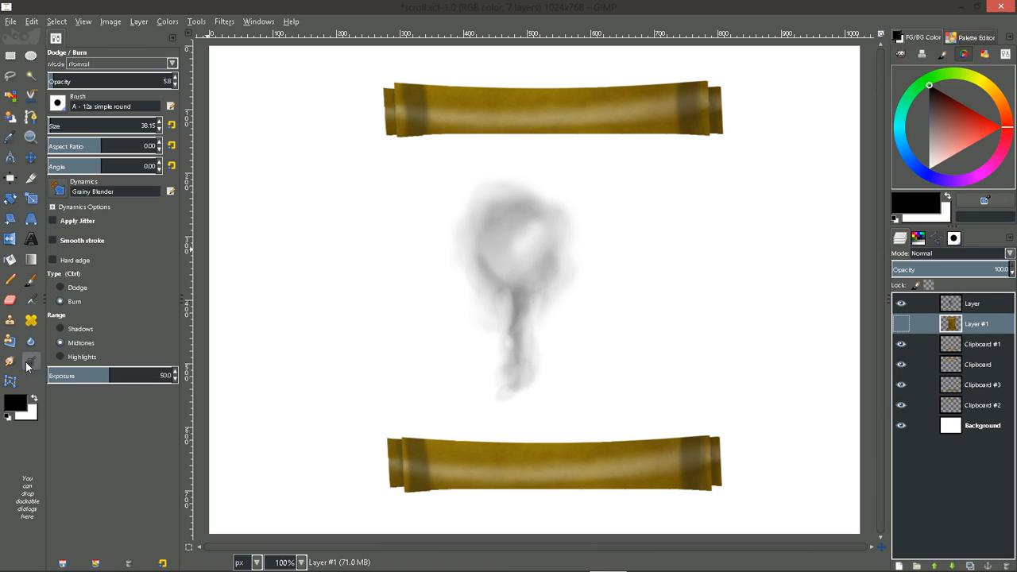
Set the Eraser to the A - 14 Knife 1 #1 brush and make Clipboard #1 the active layer
click(9, 300)
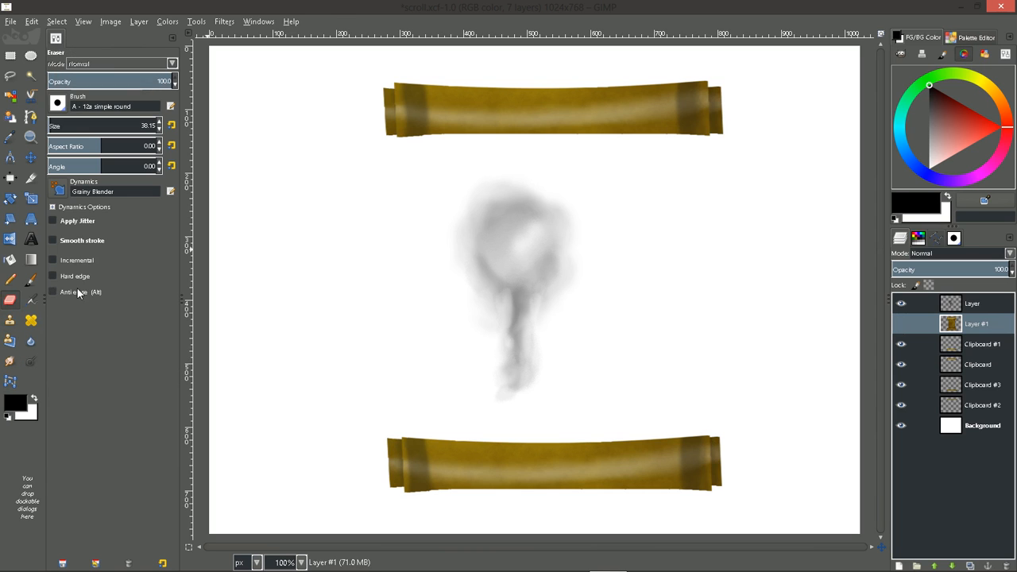
click(57, 104)
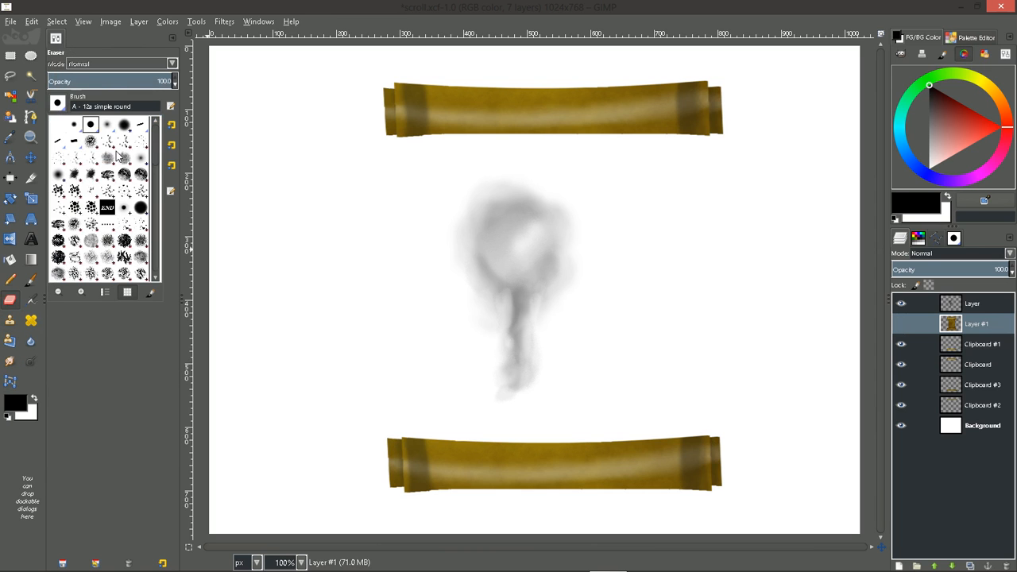
click(58, 141)
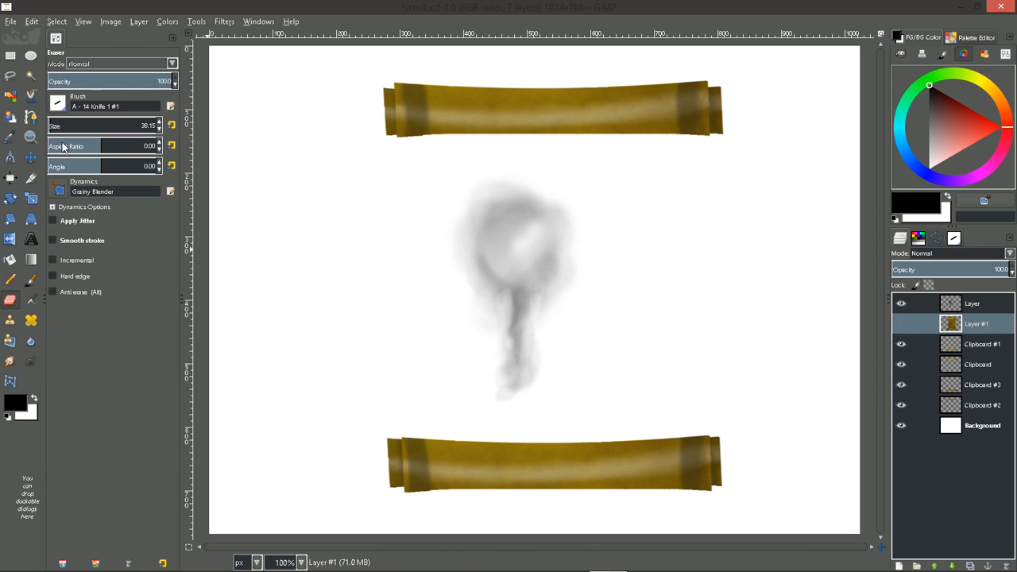
click(387, 109)
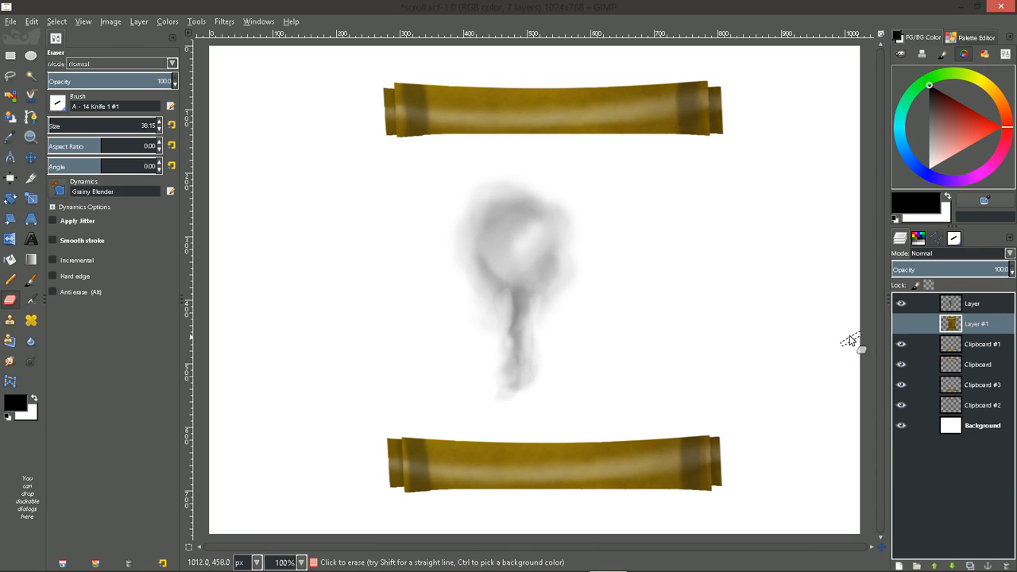
click(973, 345)
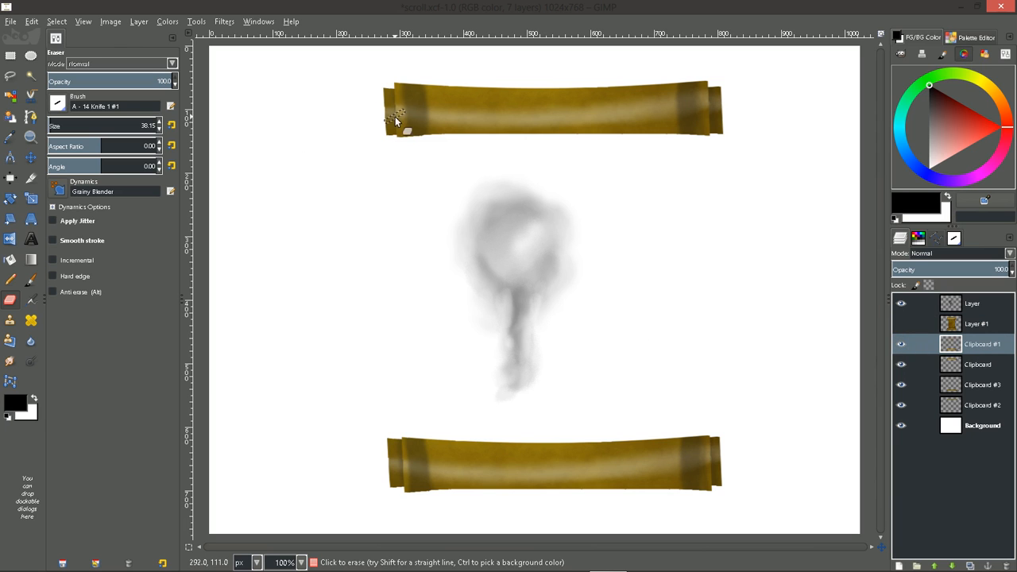
Check which roll piece Clipboard #2 holds and hide the stain layer so only the roll pieces remain in view
click(899, 407)
click(899, 407)
click(899, 407)
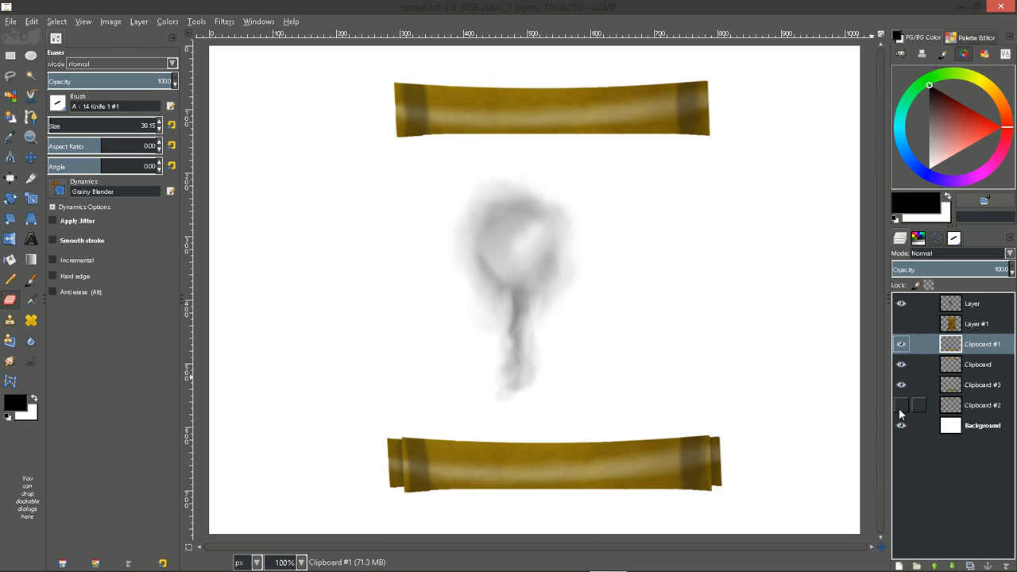
click(899, 407)
click(900, 324)
click(899, 323)
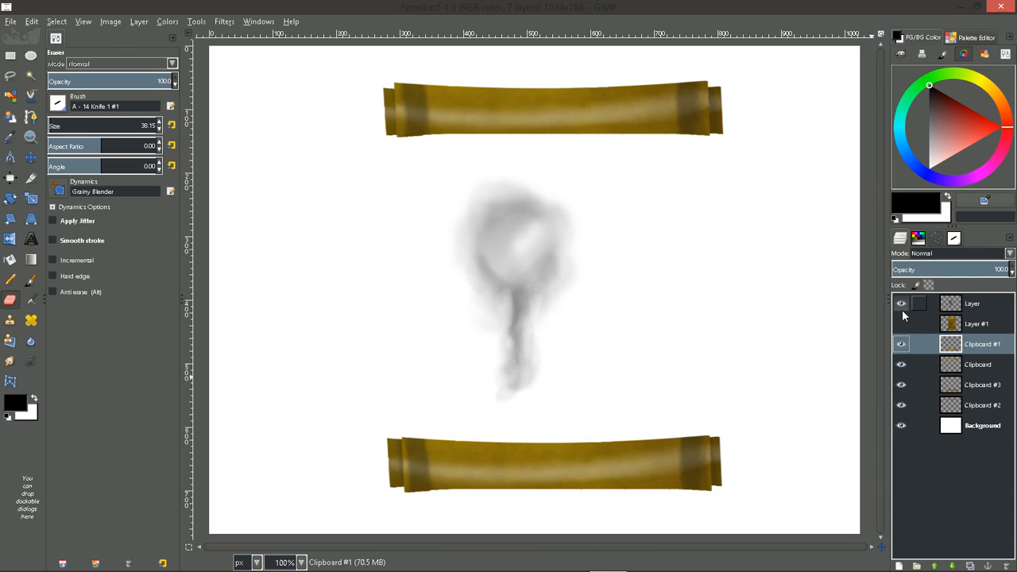
click(901, 305)
click(900, 306)
click(900, 306)
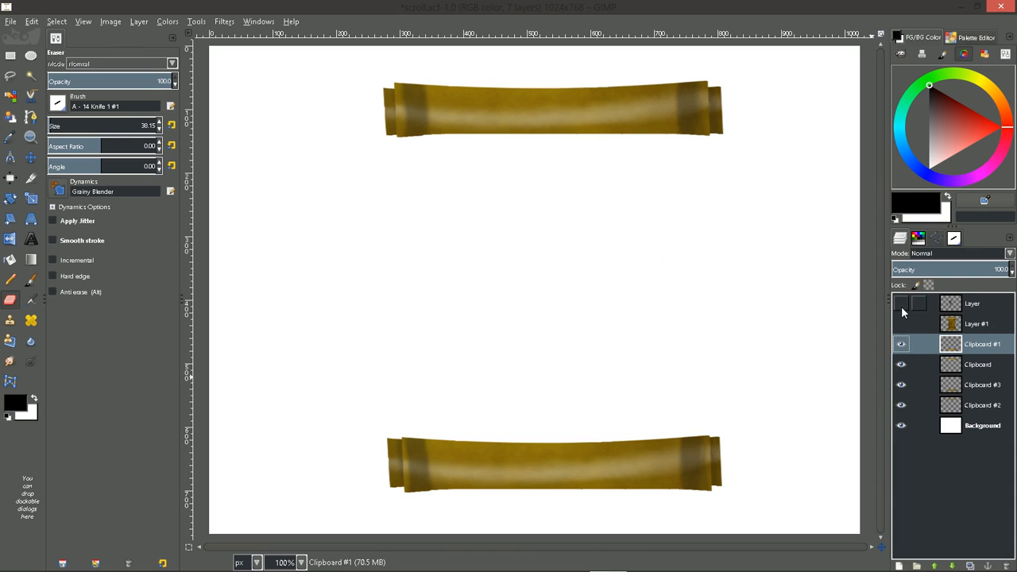
Toggle the visibility of each Clipboard layer to identify which roll piece it holds
click(900, 365)
click(900, 365)
click(900, 364)
click(900, 365)
click(900, 365)
click(901, 365)
click(901, 385)
click(901, 385)
click(901, 385)
click(901, 384)
click(900, 407)
click(900, 406)
click(900, 345)
click(900, 346)
click(900, 346)
click(900, 346)
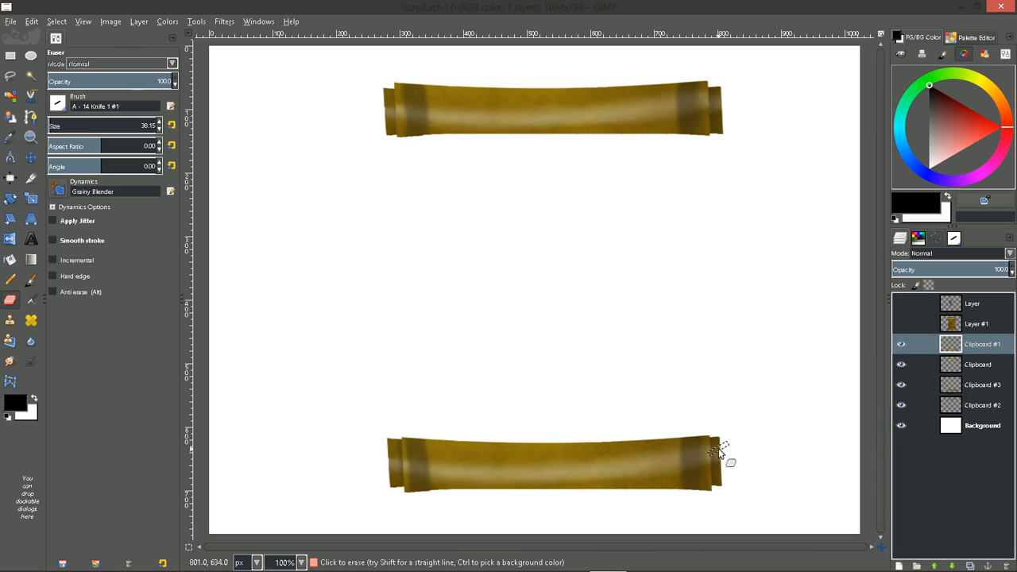
Erase ragged notches into both ends of the front lower roll on Clipboard #1 and the front upper roll on Clipboard
drag(717, 456, 720, 473)
click(977, 366)
click(901, 365)
click(901, 365)
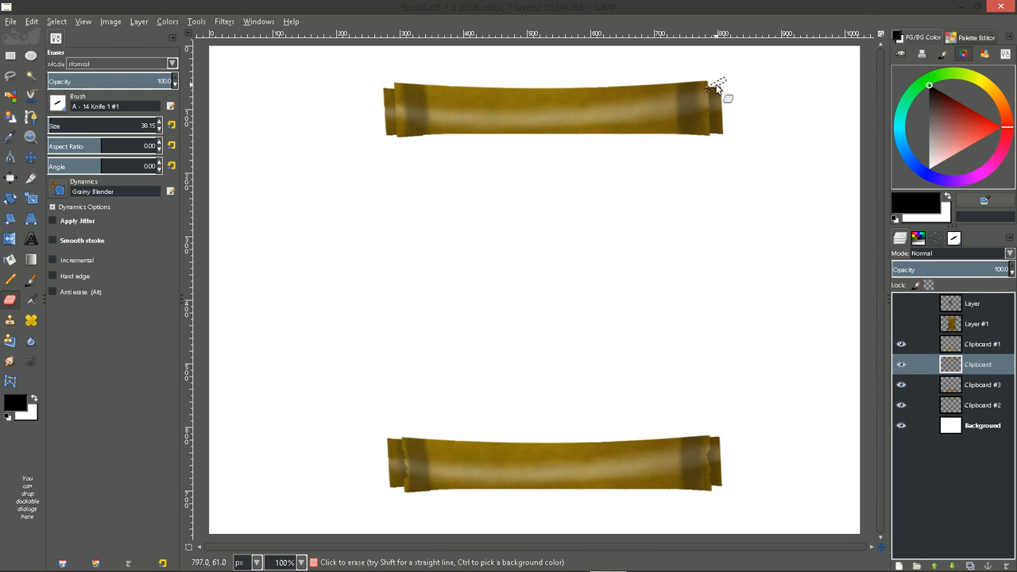
click(716, 115)
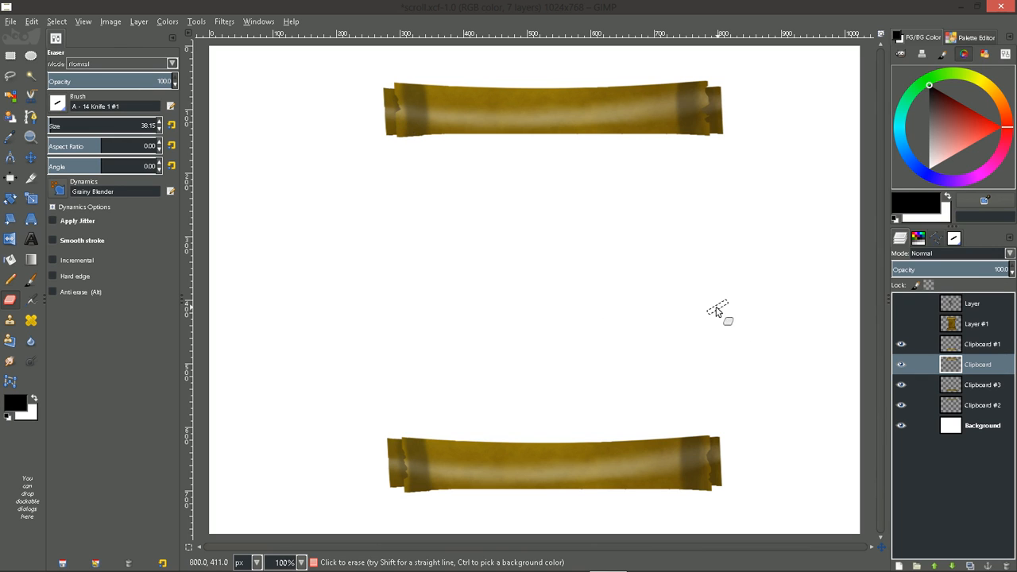
Erase ragged notches into the protruding ends of the rear lower roll on Clipboard #3 and the rear upper roll on Clipboard #2
click(941, 385)
click(901, 385)
click(901, 385)
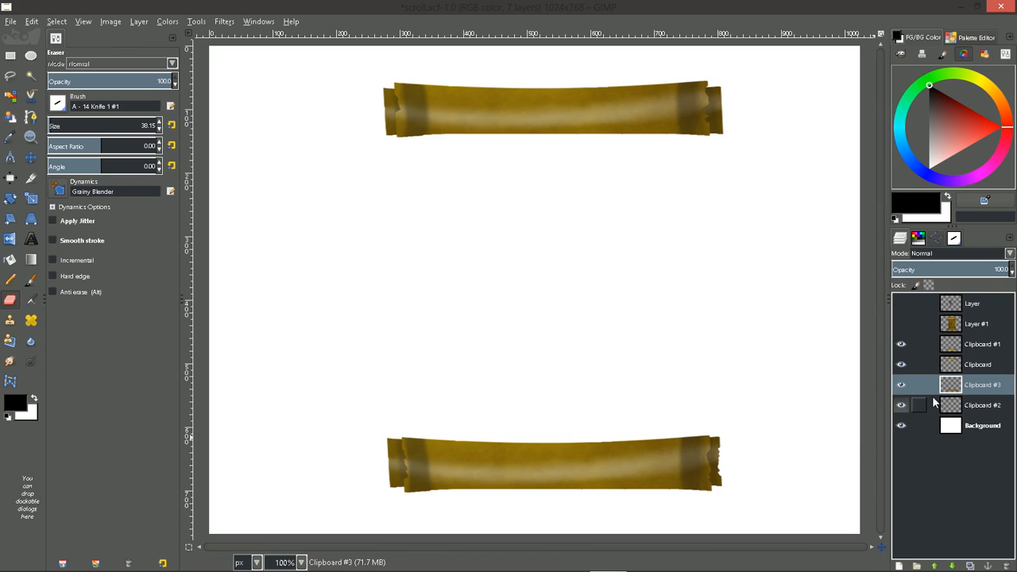
click(991, 409)
click(903, 406)
click(903, 406)
click(903, 406)
click(903, 406)
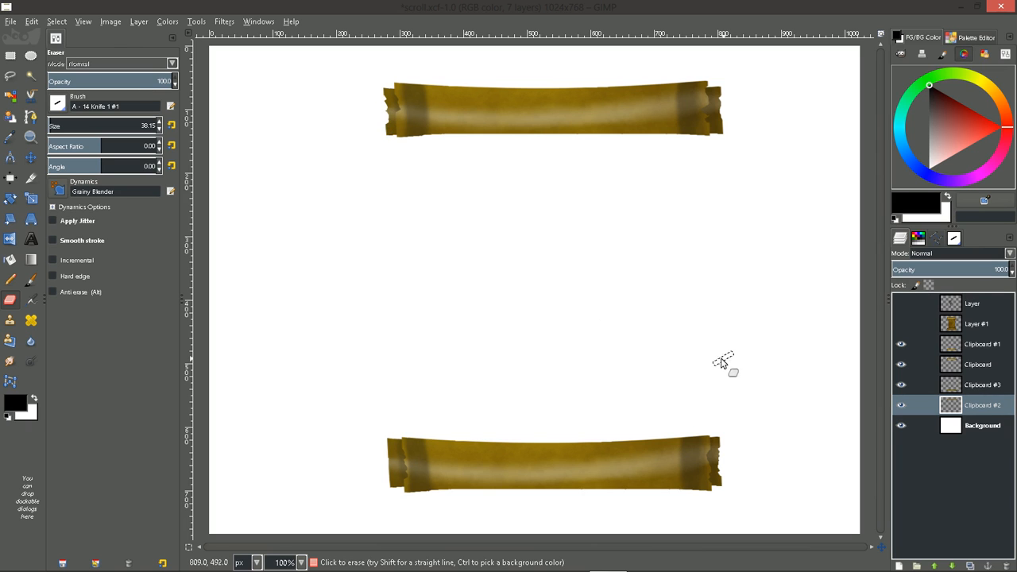
key(Page_Up)
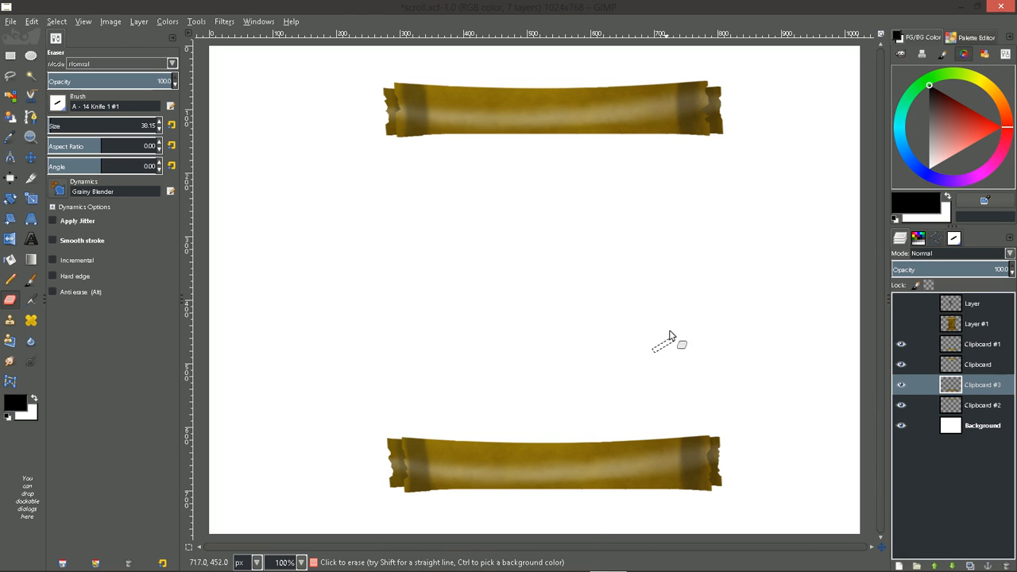
Show the parchment sheet on Layer #1 and the stain layer, and hide the white Background
click(901, 323)
click(900, 303)
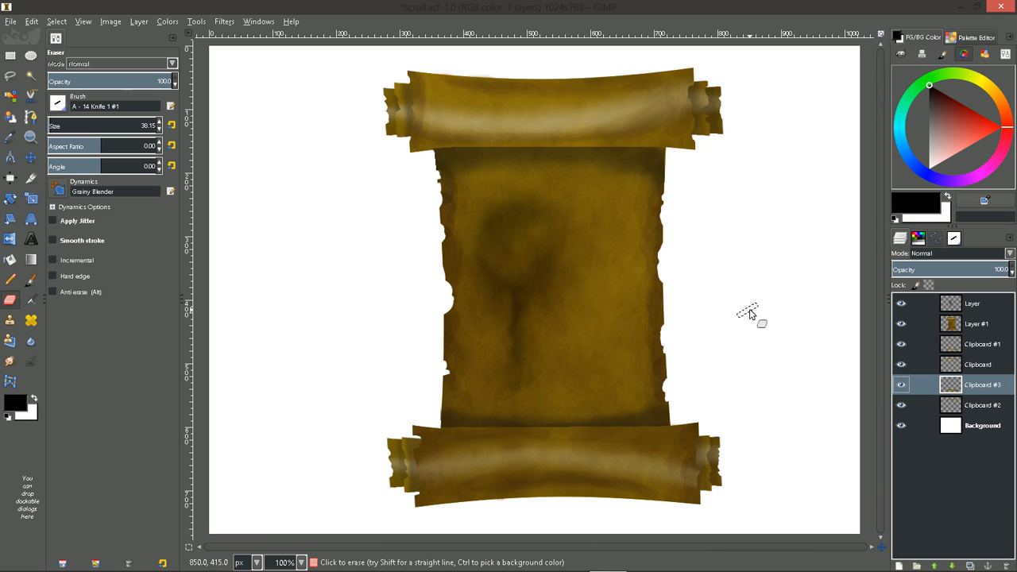
click(901, 427)
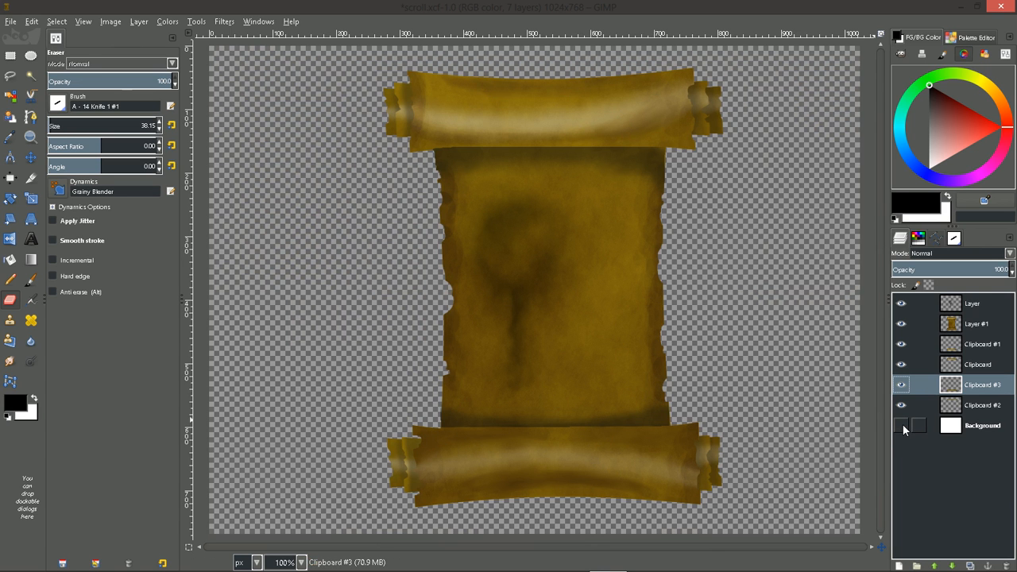
Merge all visible scroll layers into one, with the merged layer expanded as necessary
click(982, 306)
right_click(980, 306)
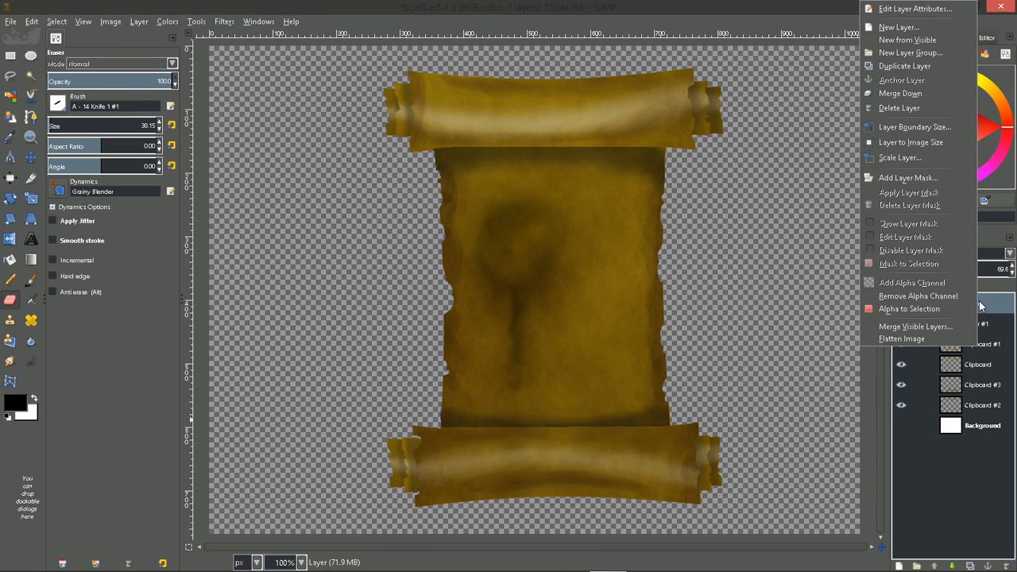
click(940, 326)
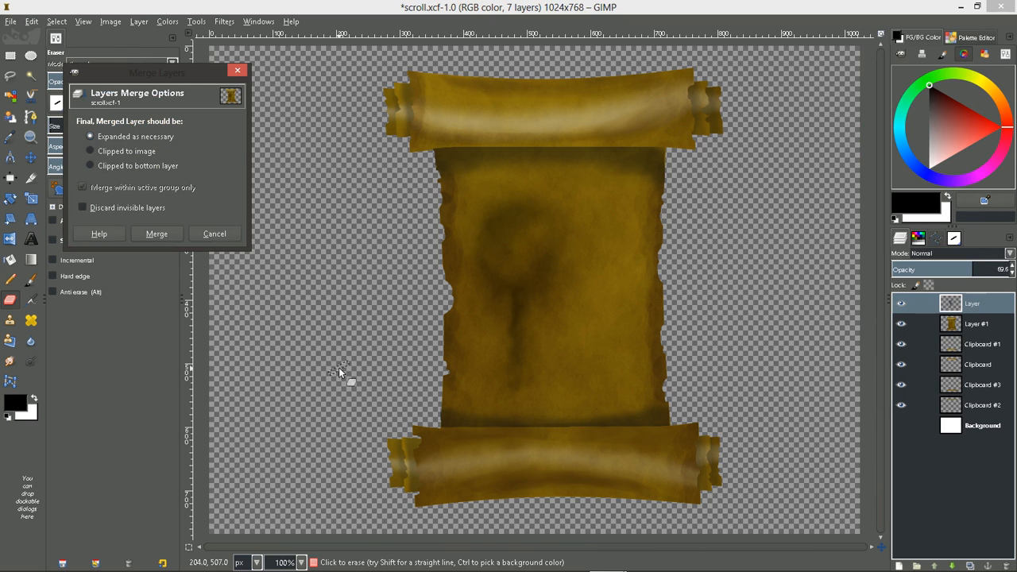
click(157, 234)
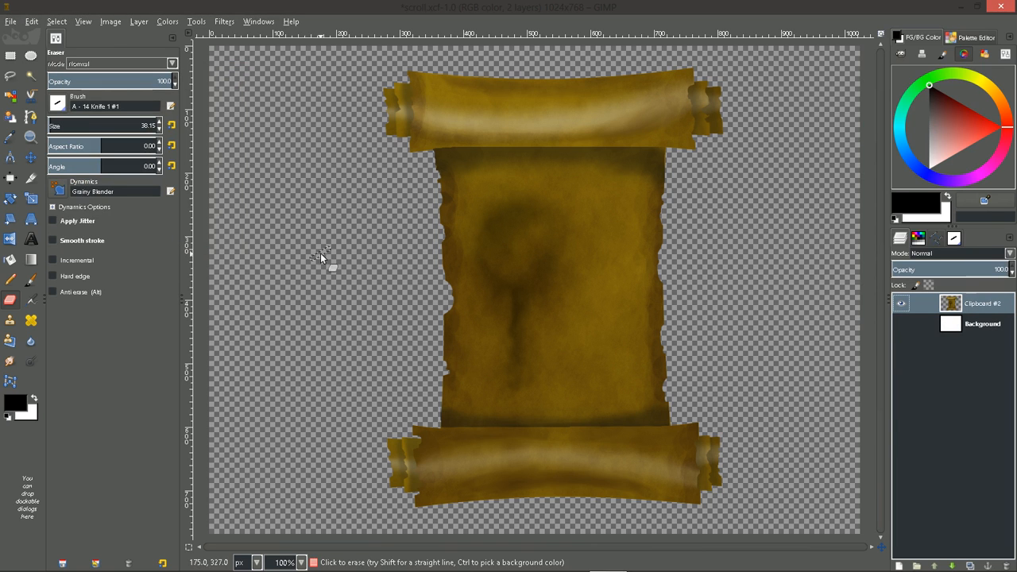
Select the merged scroll's outline from its alpha channel and add a new transparent 1024 x 768 px layer above it
right_click(973, 304)
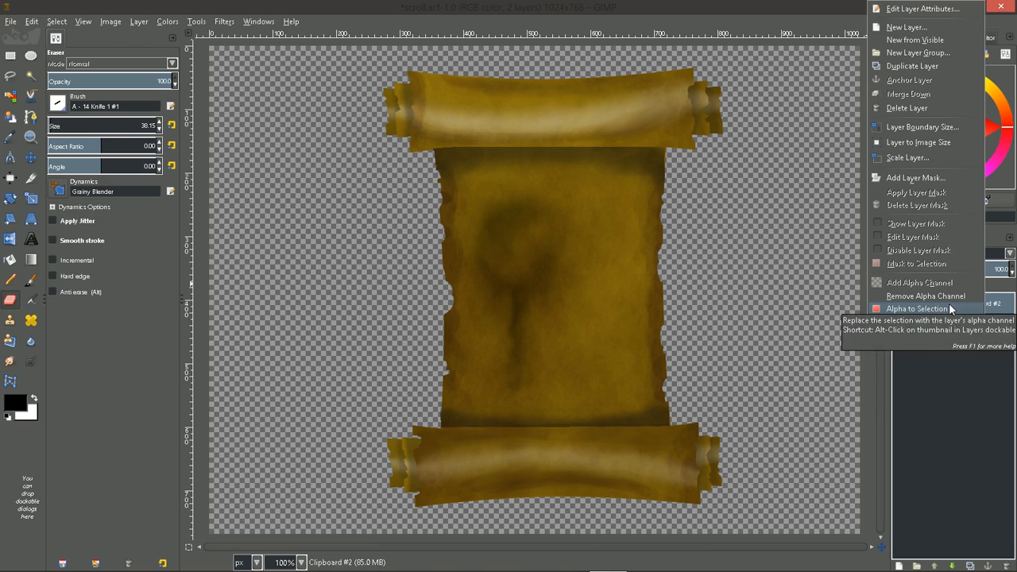
click(951, 308)
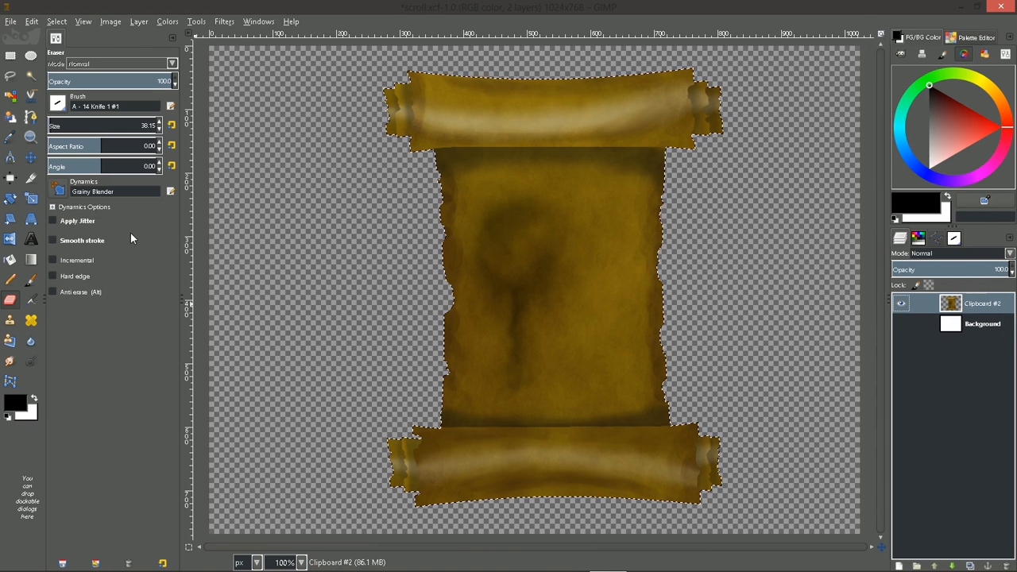
click(901, 564)
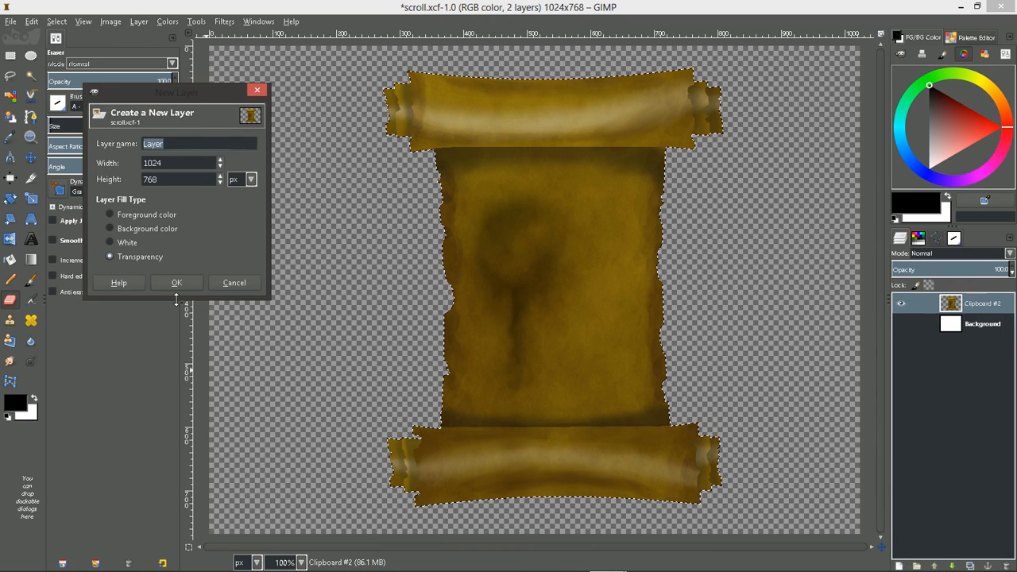
click(177, 284)
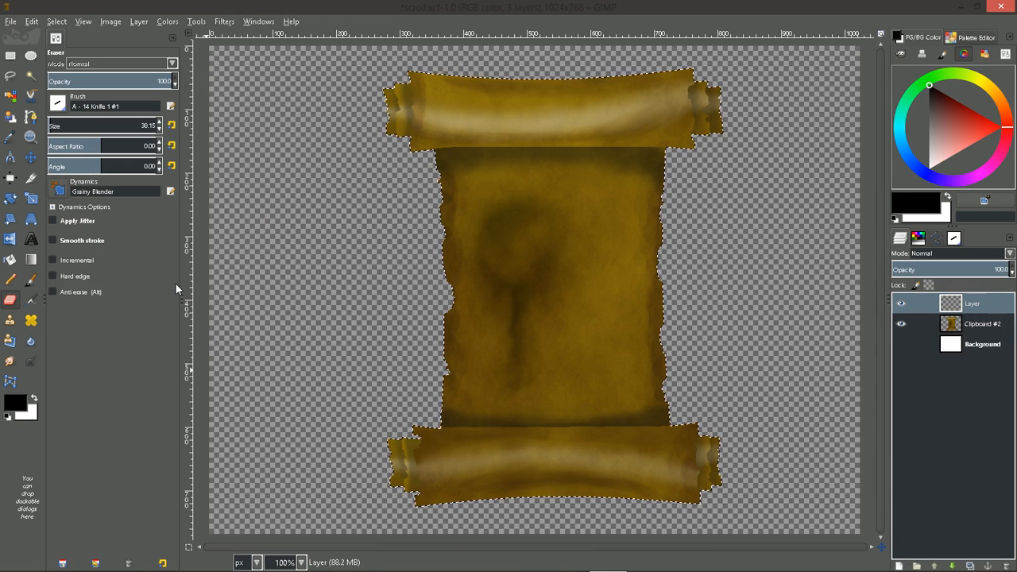
Fill the whole scroll selection on the new layer with the Paper pattern using Bucket Fill
click(12, 262)
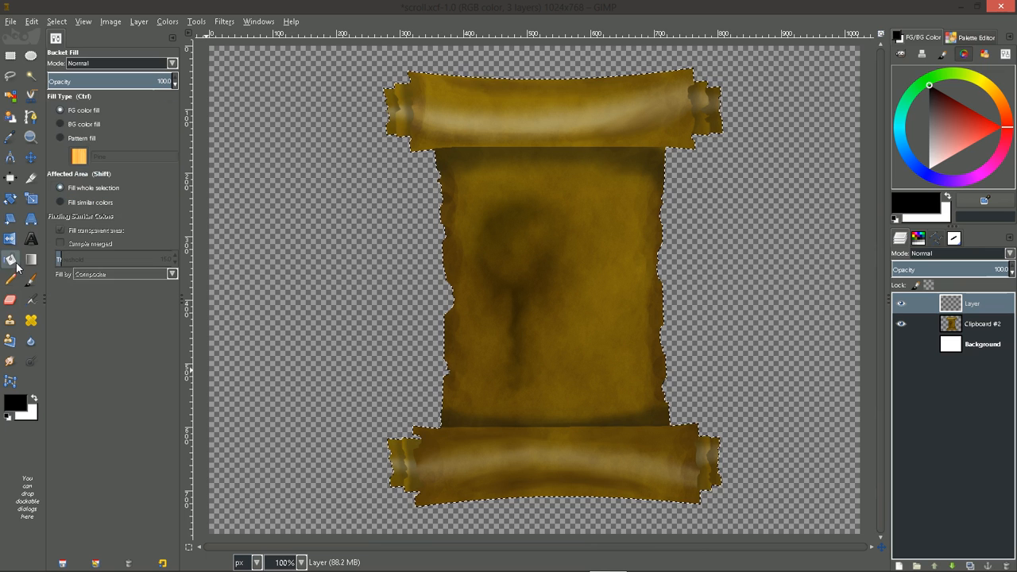
click(62, 139)
click(78, 157)
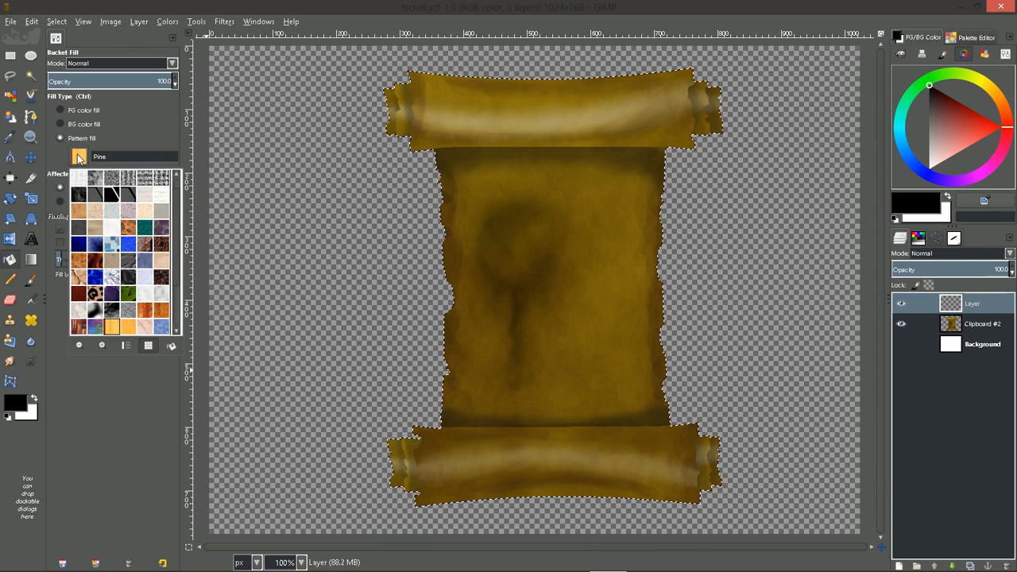
scroll(151, 276, down, 2)
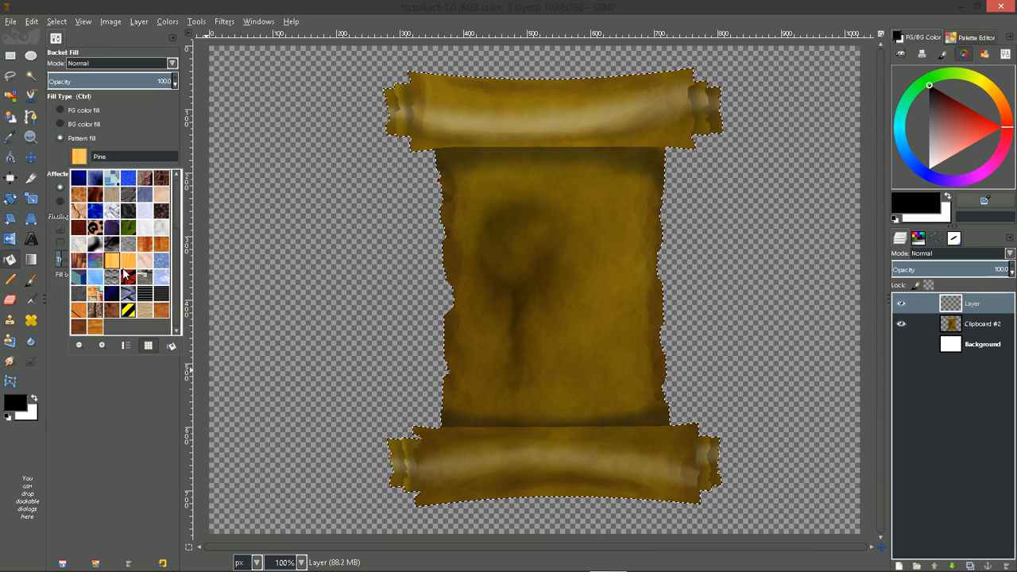
double_click(131, 244)
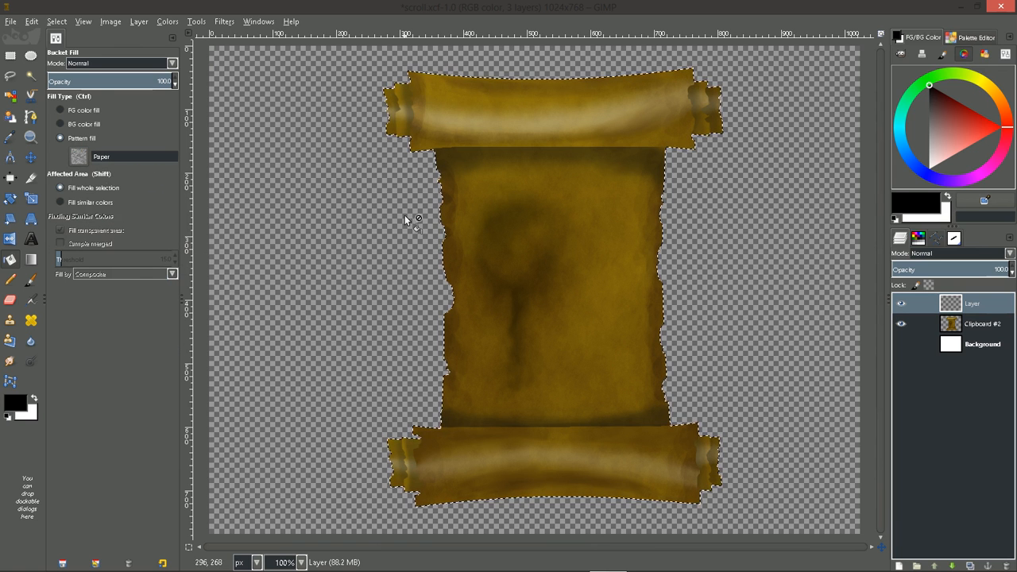
click(478, 211)
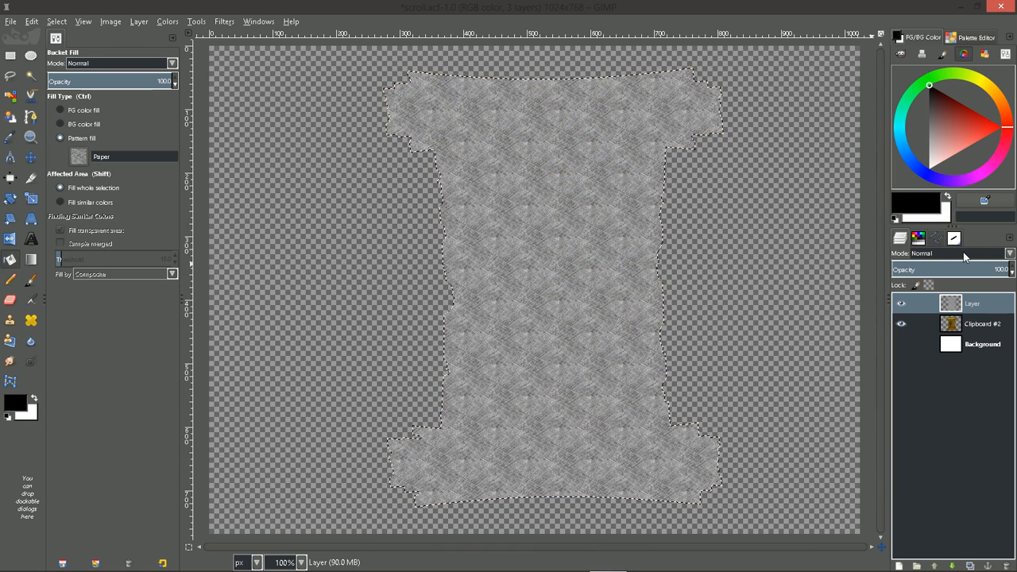
Set the paper texture layer's mode to Overlay and its opacity to 67.9
click(963, 252)
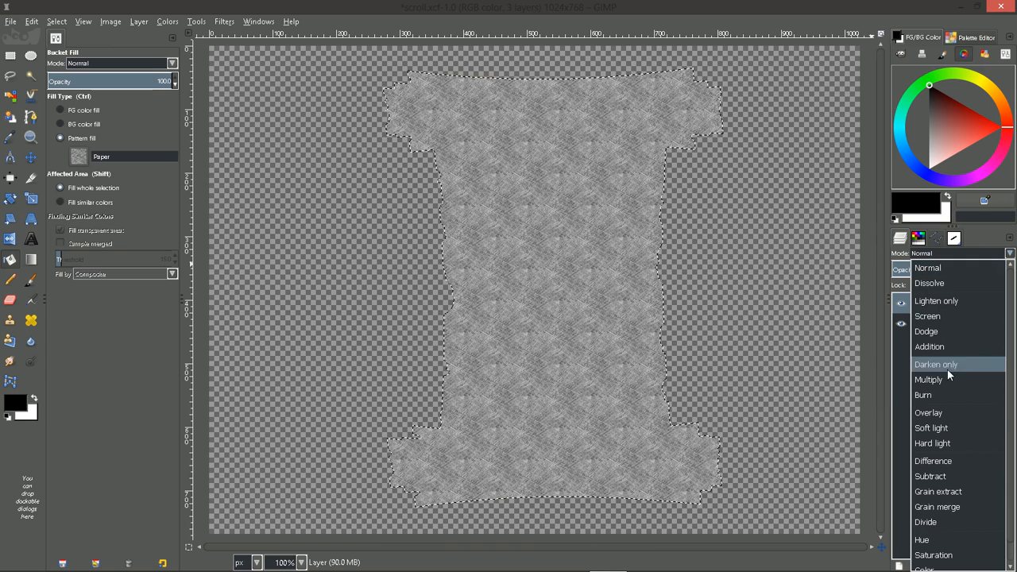
click(928, 412)
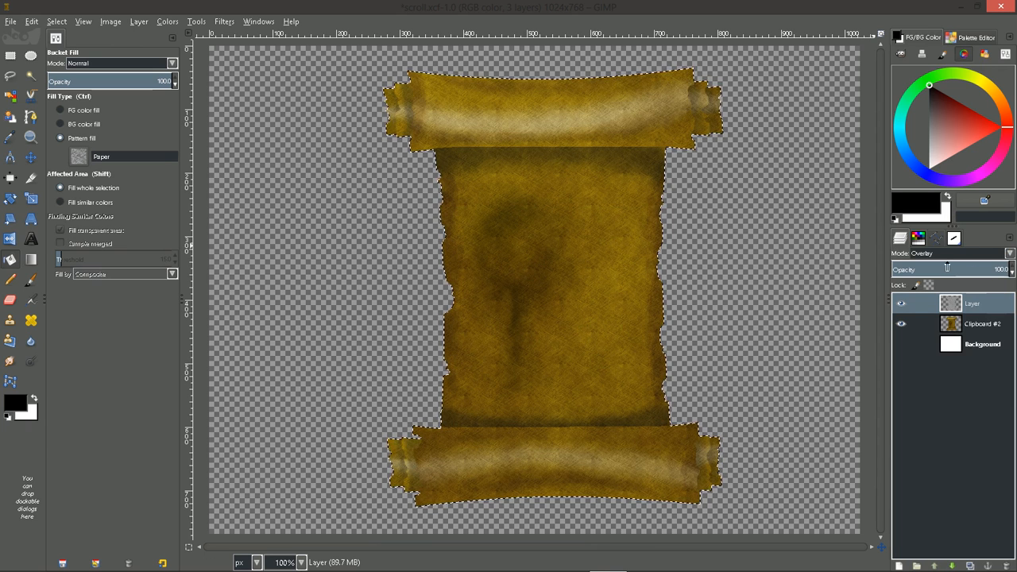
mouse_move(989, 269)
mouse_down()
mouse_move(931, 270)
mouse_move(993, 273)
mouse_move(970, 274)
mouse_up()
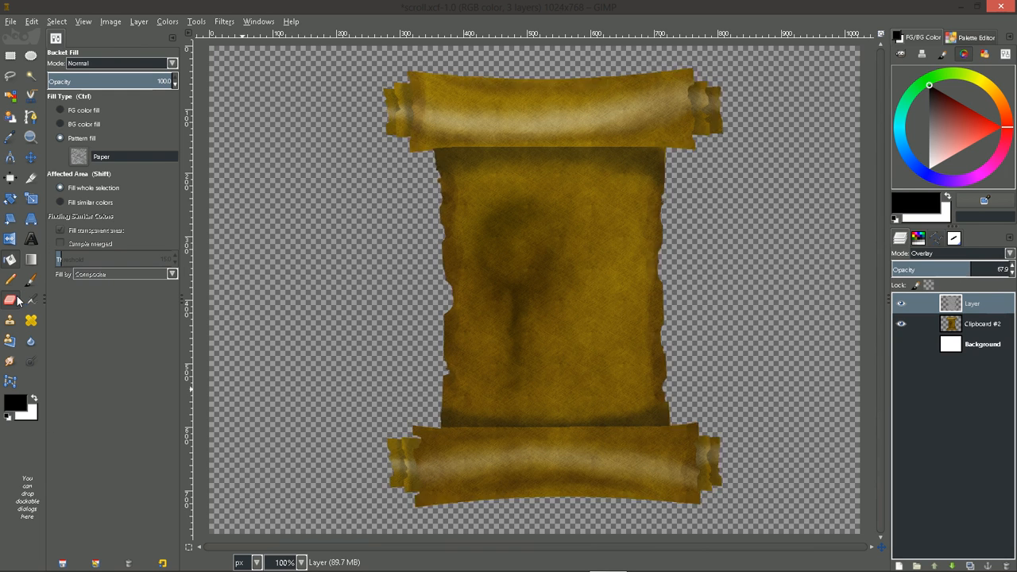
Soften the paper texture over the stain area using the Eraser with the A - 13b Airbrush brush at 22.1 opacity
click(12, 301)
drag(144, 87, 74, 84)
click(57, 103)
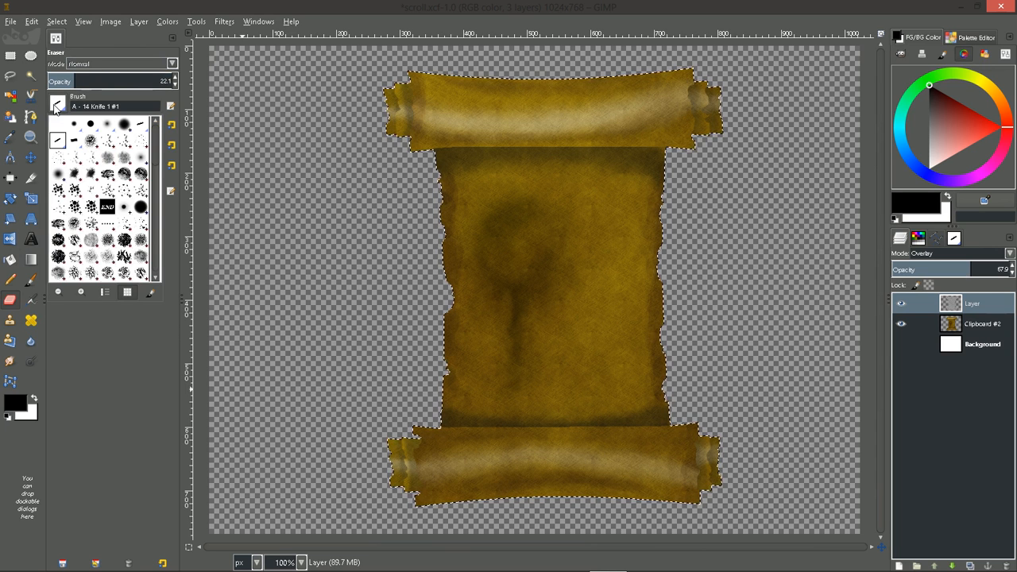
click(107, 127)
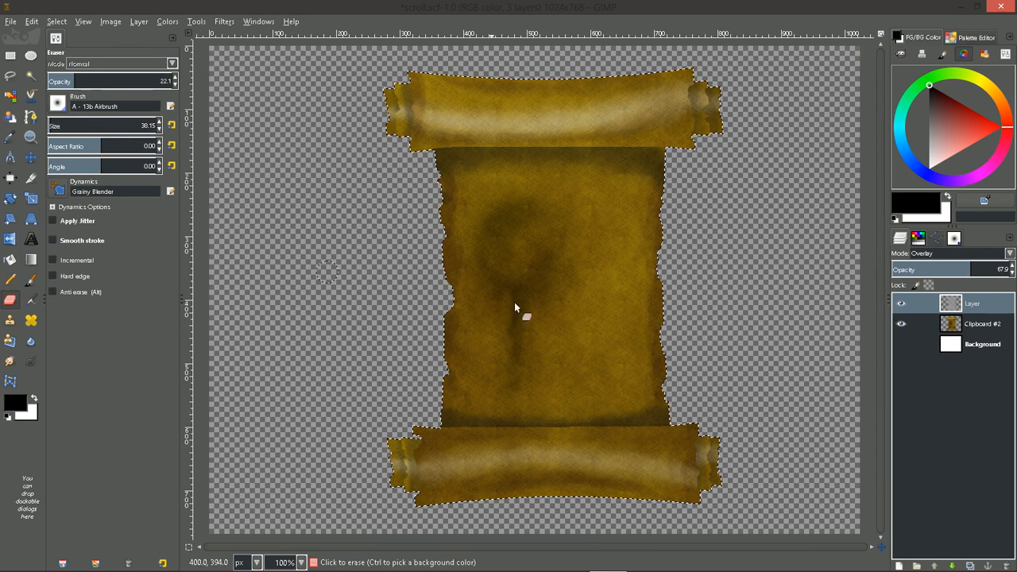
click(514, 254)
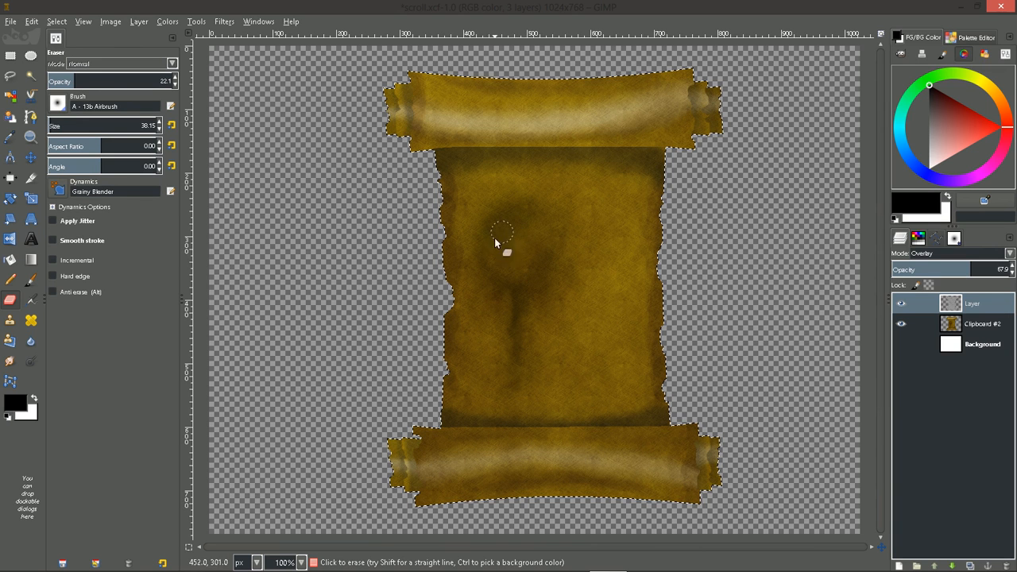
mouse_move(509, 266)
mouse_down()
mouse_move(546, 253)
mouse_move(486, 275)
mouse_move(511, 268)
mouse_move(523, 219)
mouse_up()
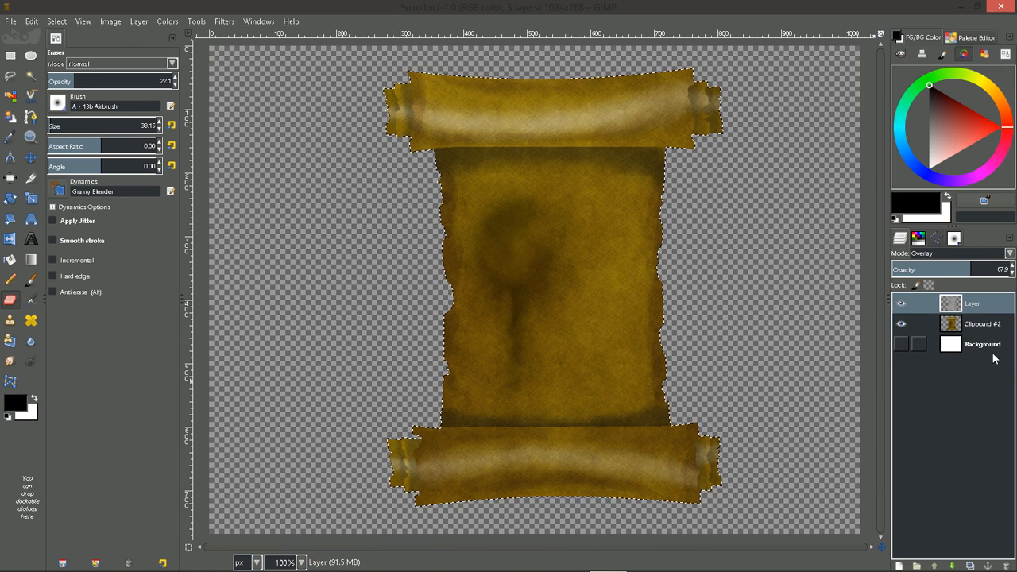
Merge the paper texture and scroll layers with Merge Visible Layers, show the white Background layer and clear the selection
right_click(979, 307)
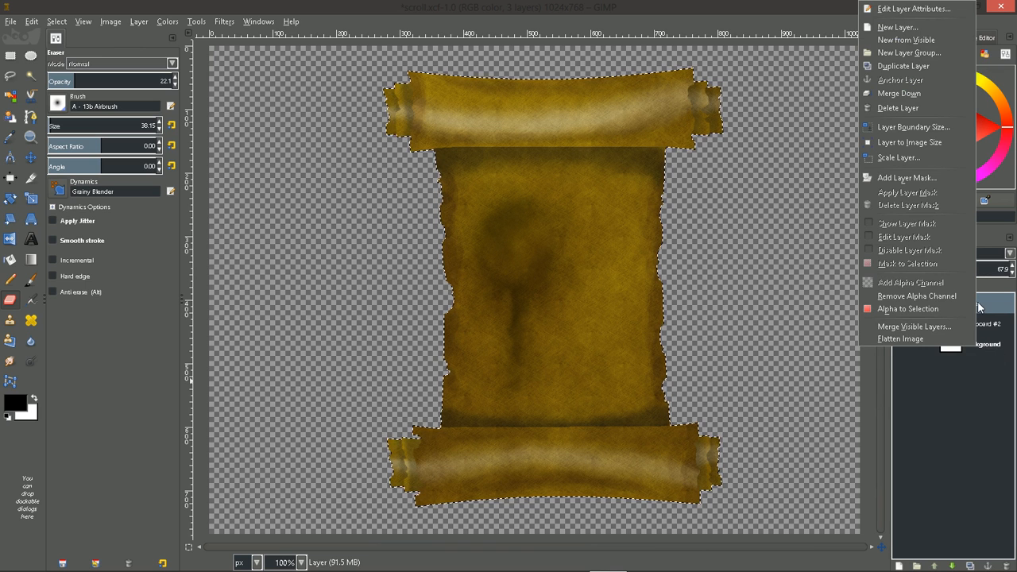
click(908, 326)
click(206, 267)
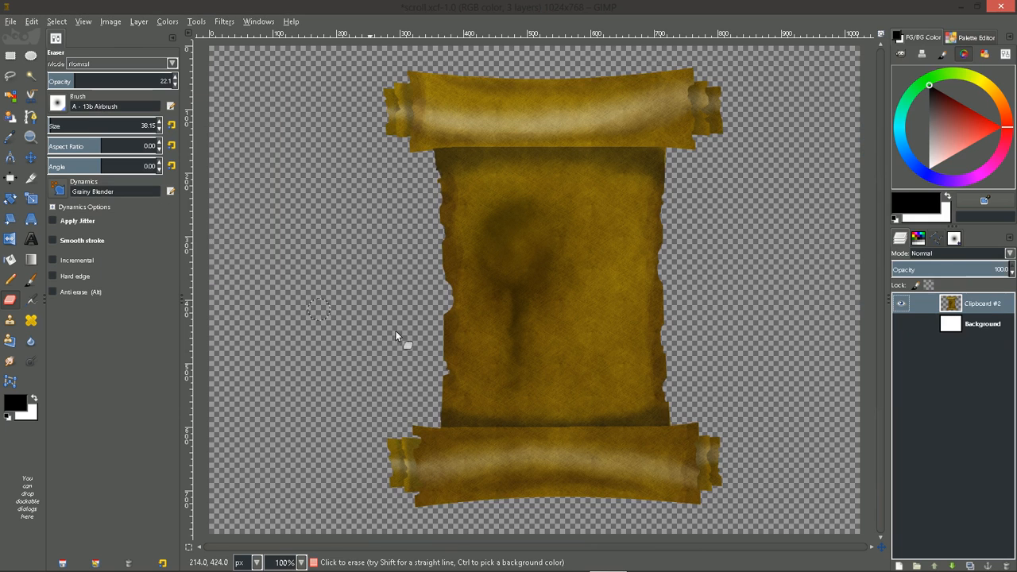
click(901, 324)
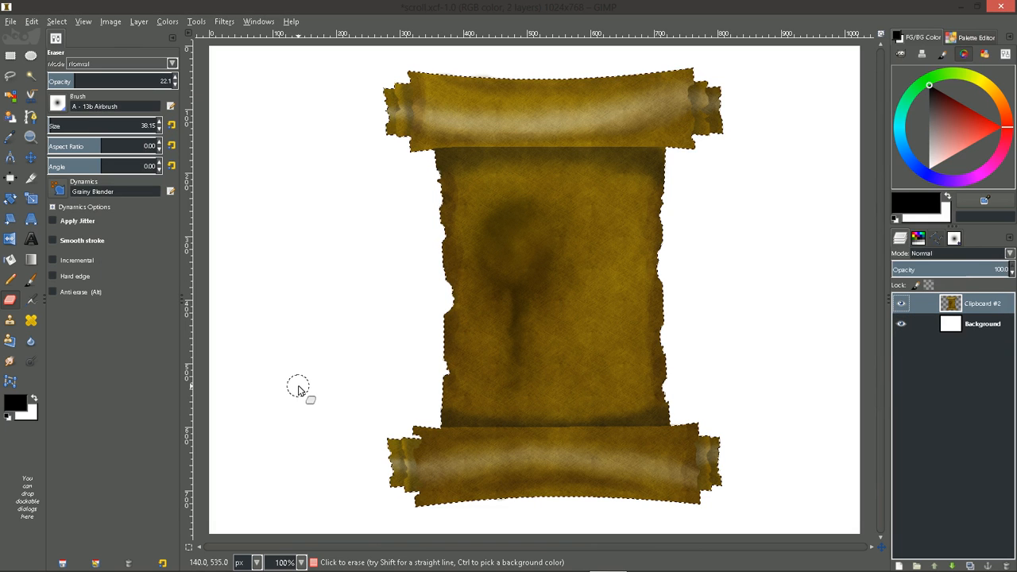
key(shift+ctrl+a)
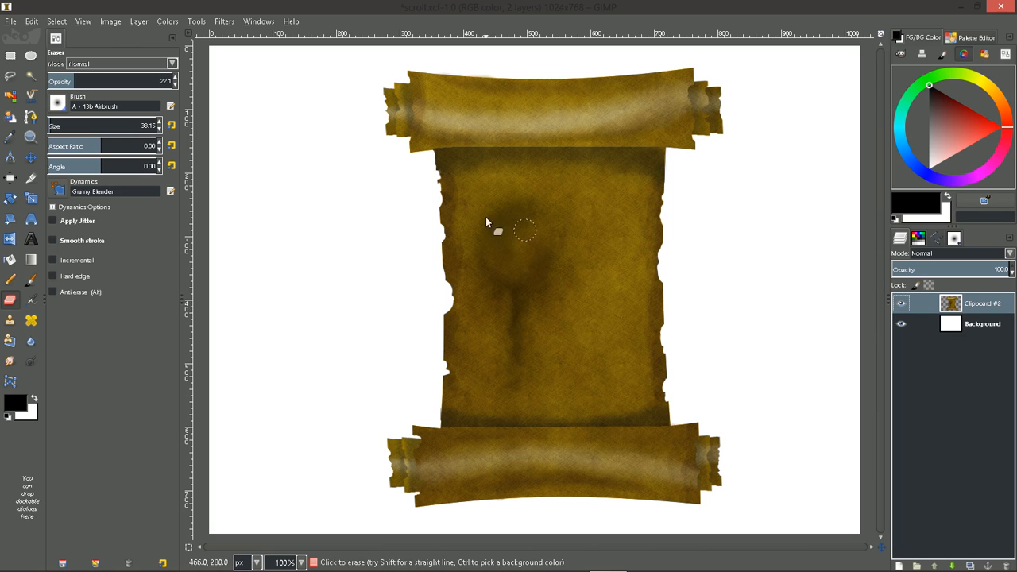
Make a rectangular selection of about 611 x 40 px across the upper roll, extending past both of its ends
click(10, 56)
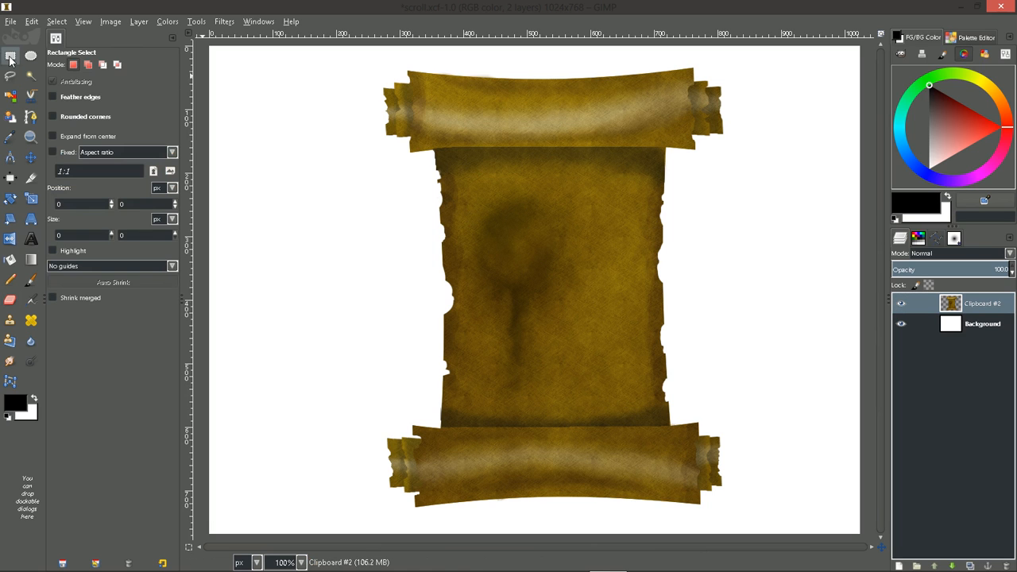
drag(360, 96, 741, 124)
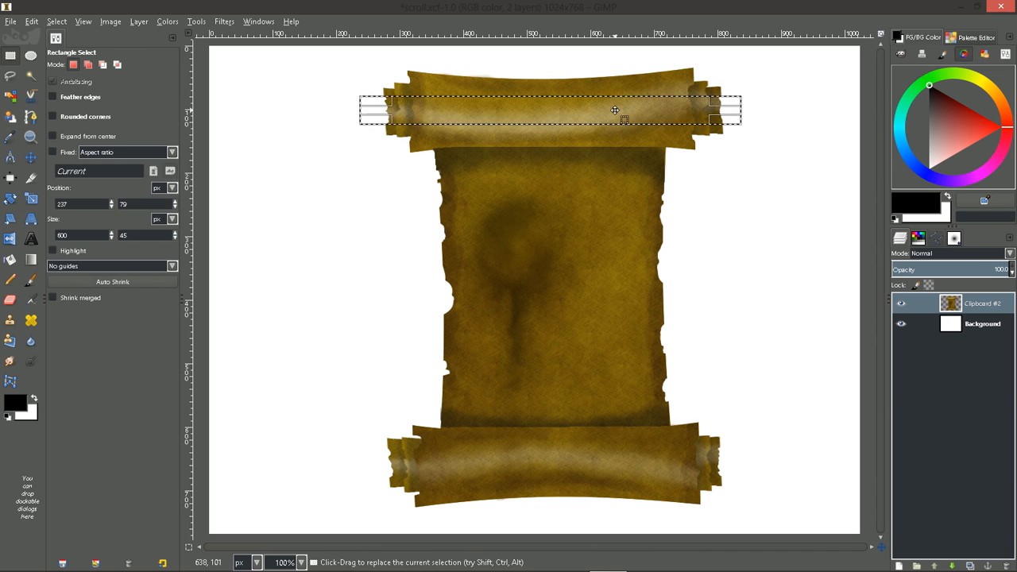
mouse_move(578, 99)
mouse_down()
mouse_move(585, 109)
mouse_move(577, 104)
mouse_up()
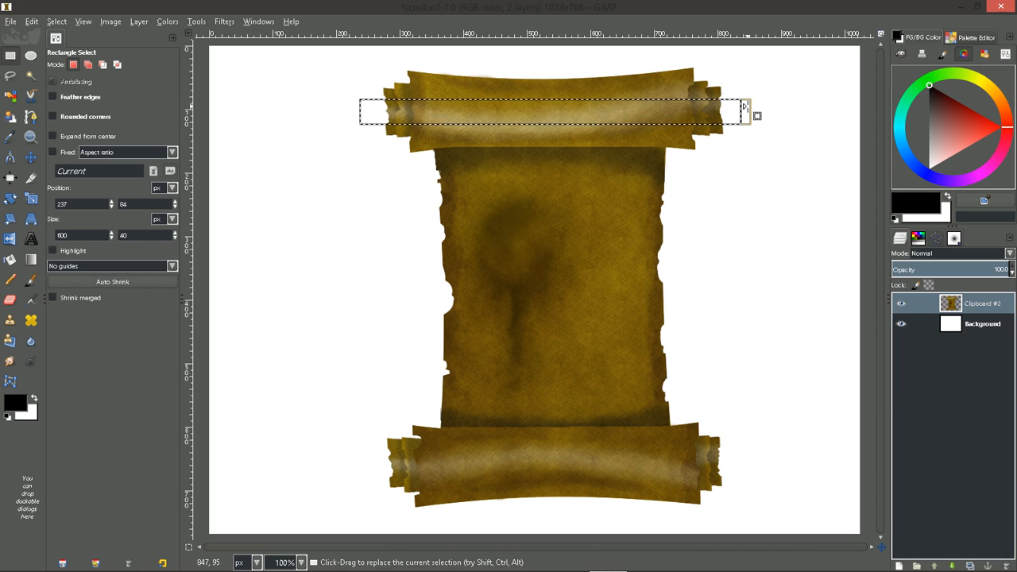
drag(754, 113, 762, 116)
drag(358, 118, 347, 114)
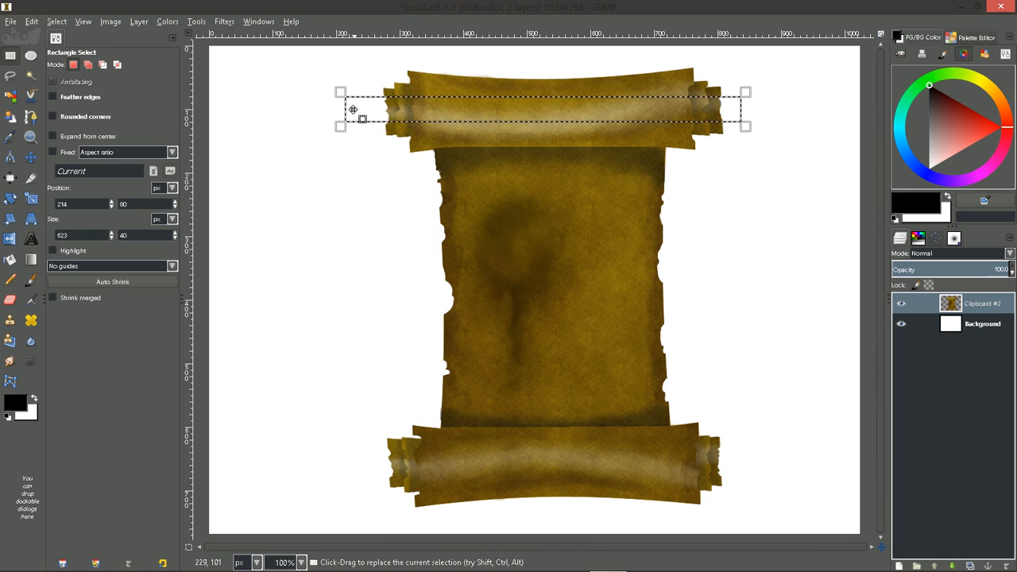
drag(352, 110, 353, 108)
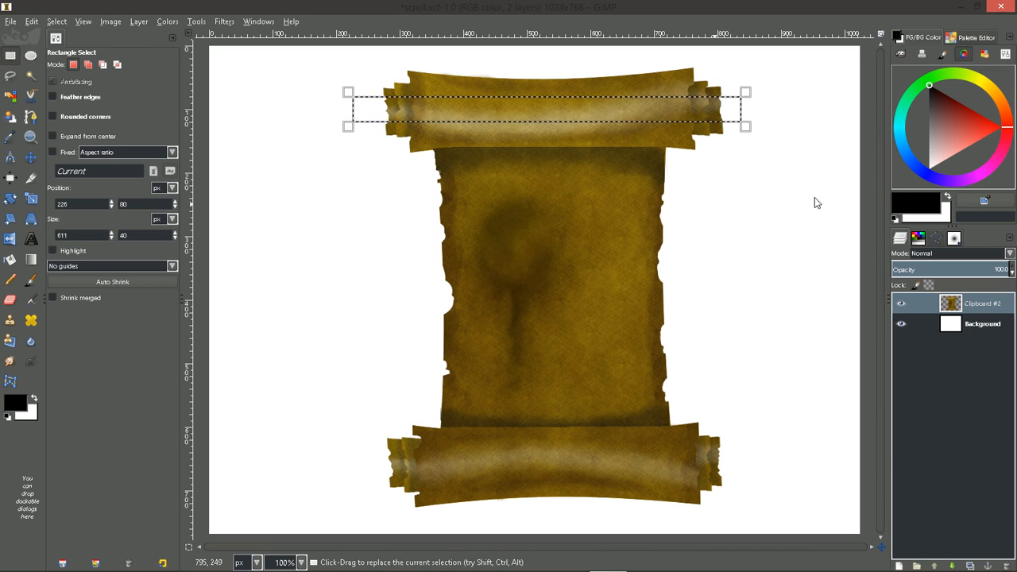
Add a new transparent 1024 x 768 px layer and fill the strip selection on it with the Wood #2 pattern using Bucket Fill
click(984, 89)
drag(985, 89, 984, 90)
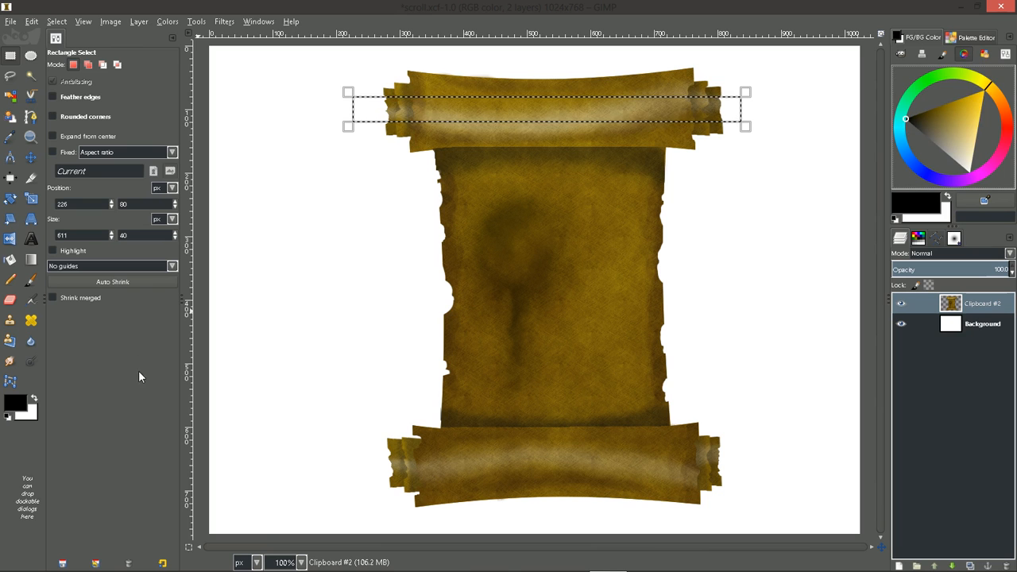
click(13, 259)
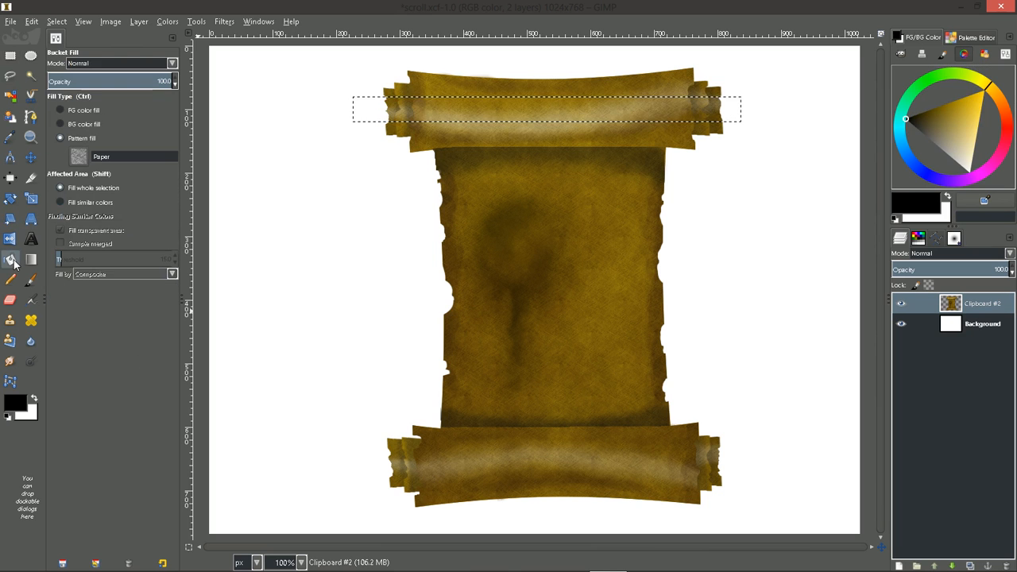
click(78, 156)
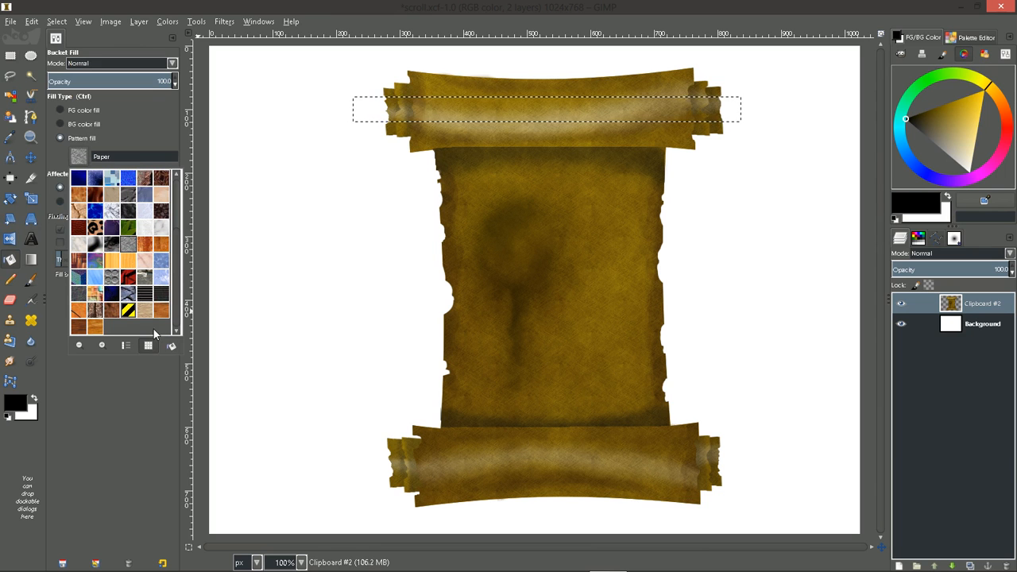
click(80, 326)
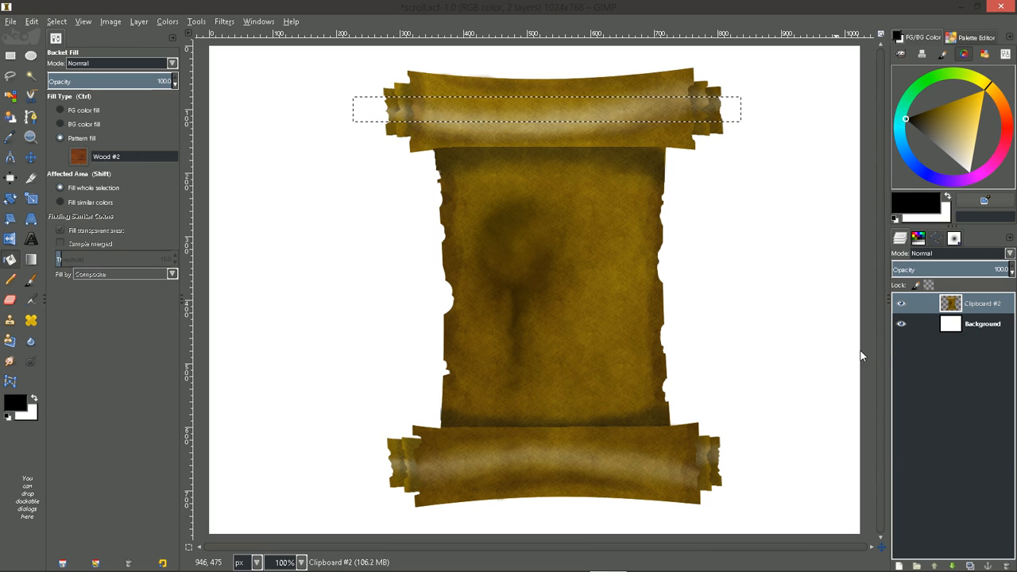
click(899, 566)
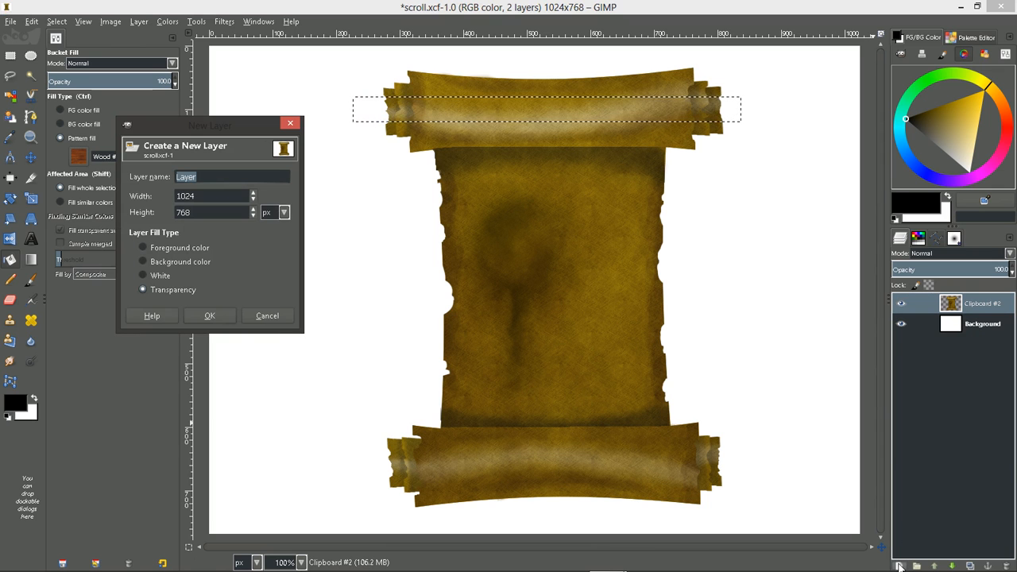
click(214, 314)
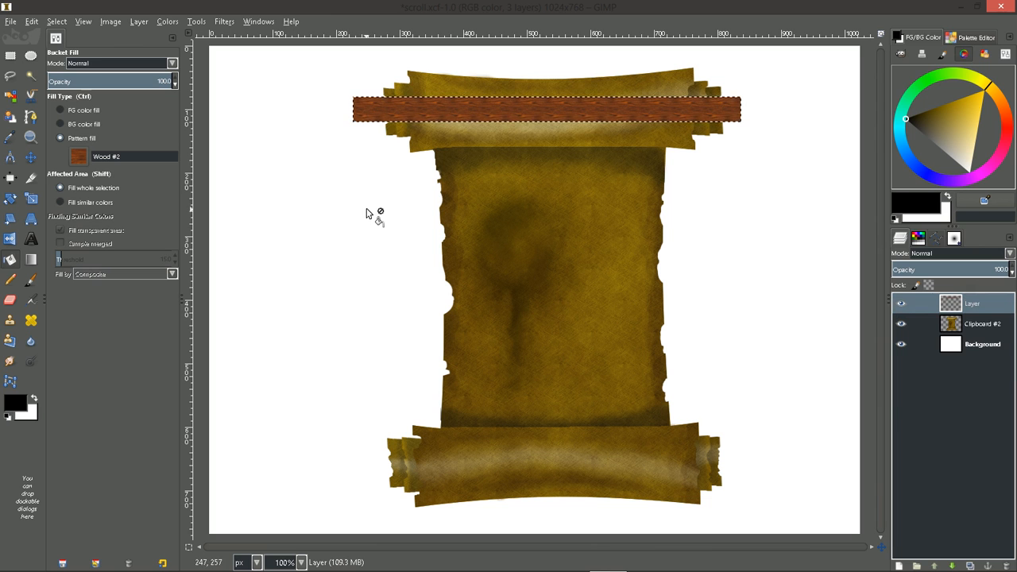
scroll(363, 205, up, 1)
scroll(363, 204, down, 1)
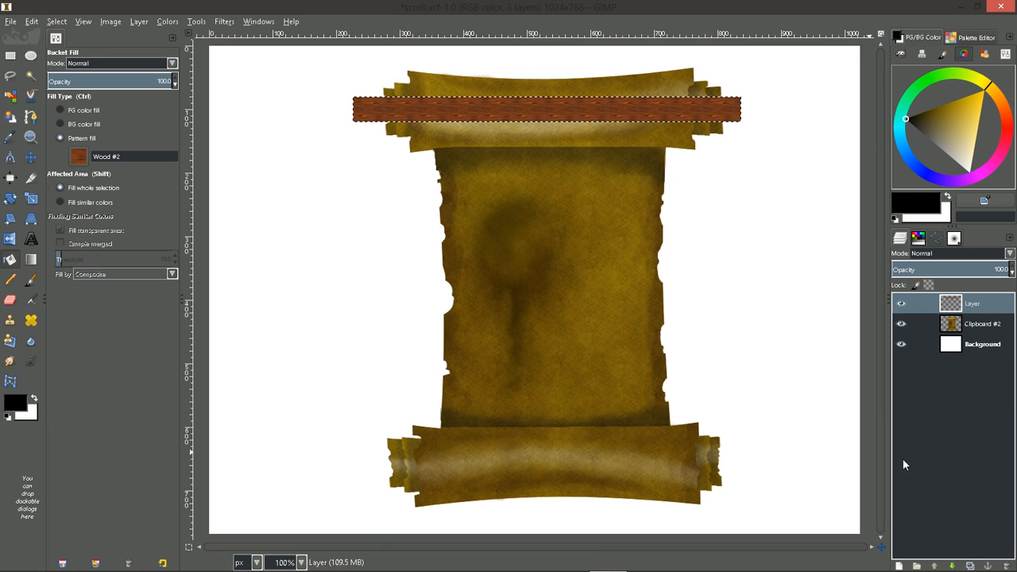
Duplicate the wood layer and apply HSV Noise to the copy with holdness 2, hue 3, saturation 10 and value 91
click(970, 566)
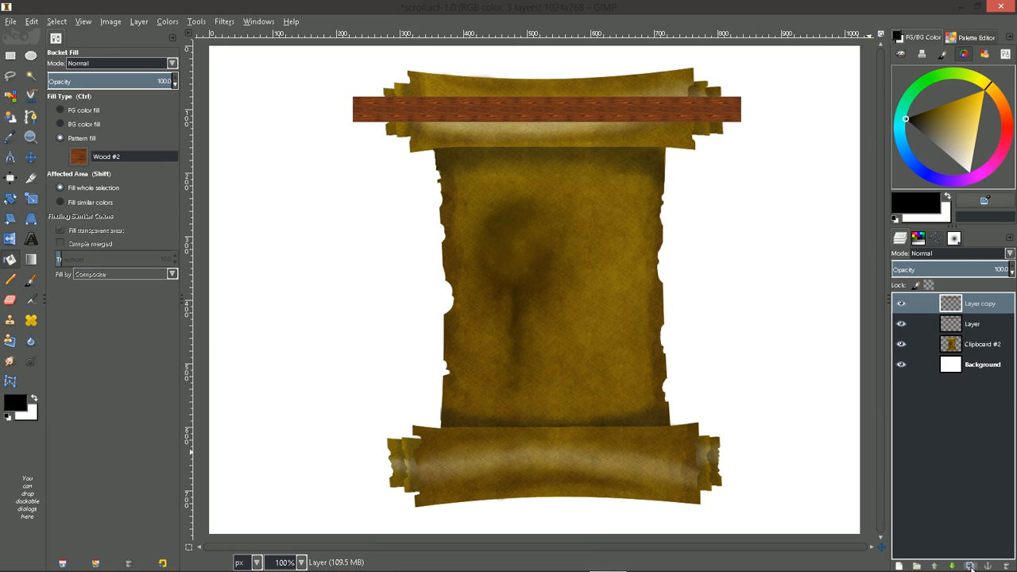
click(224, 22)
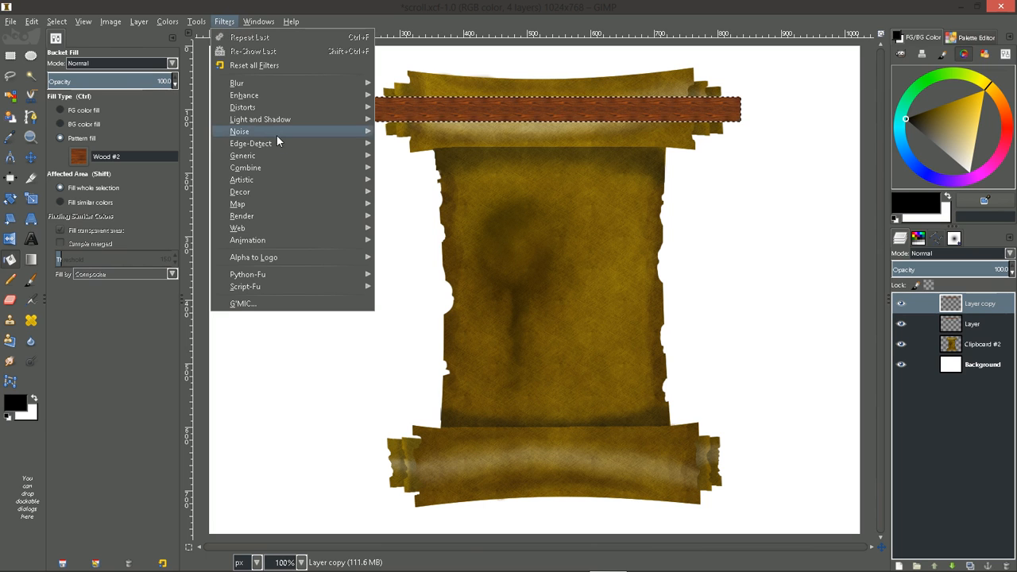
mouse_move(276, 134)
click(406, 132)
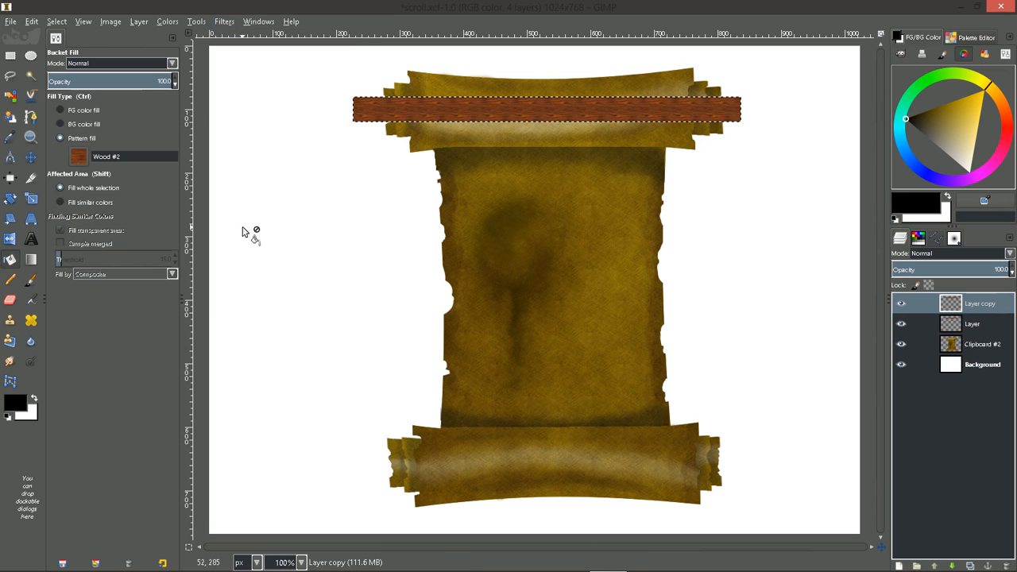
drag(506, 216, 722, 166)
mouse_move(707, 310)
mouse_down()
mouse_move(736, 308)
mouse_move(726, 309)
mouse_up()
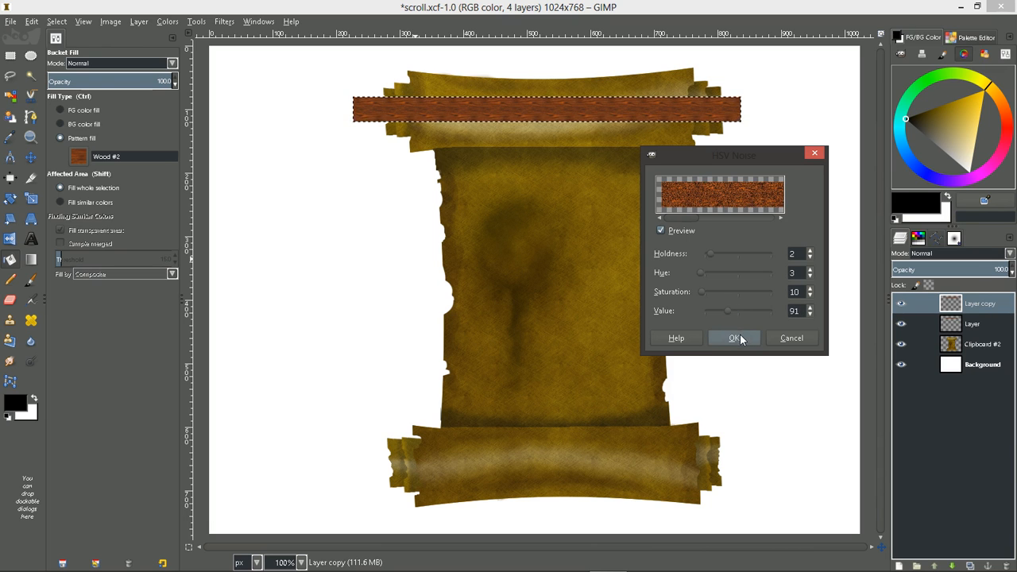
click(738, 337)
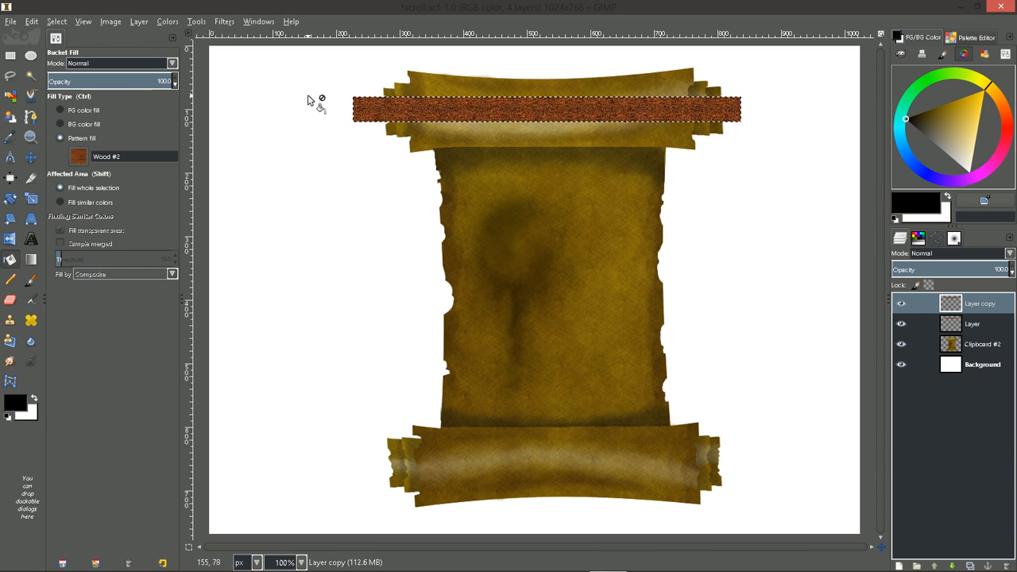
Apply a linear Motion Blur with length 35 and angle 0 to the noisy wood copy
click(224, 21)
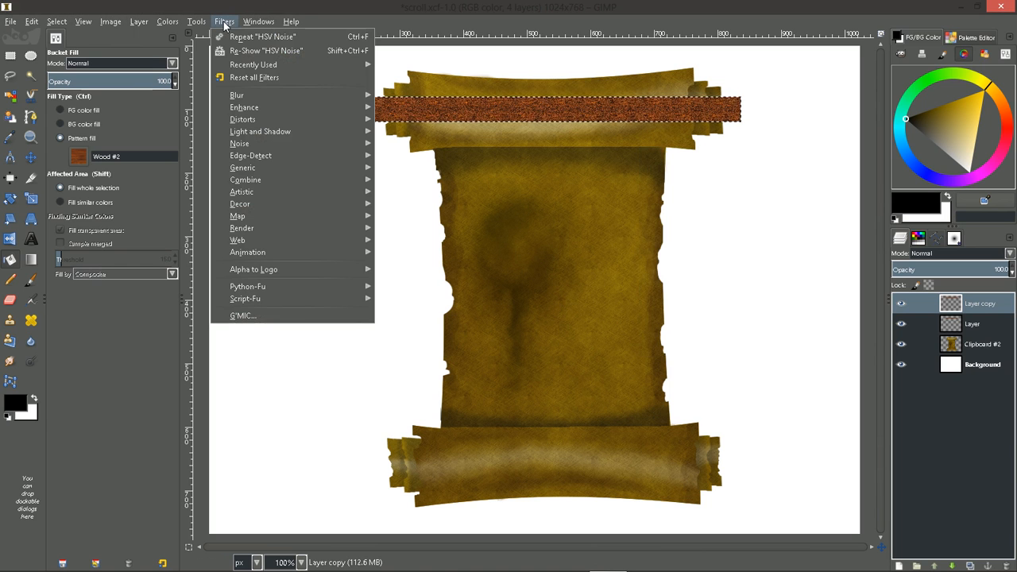
mouse_move(263, 97)
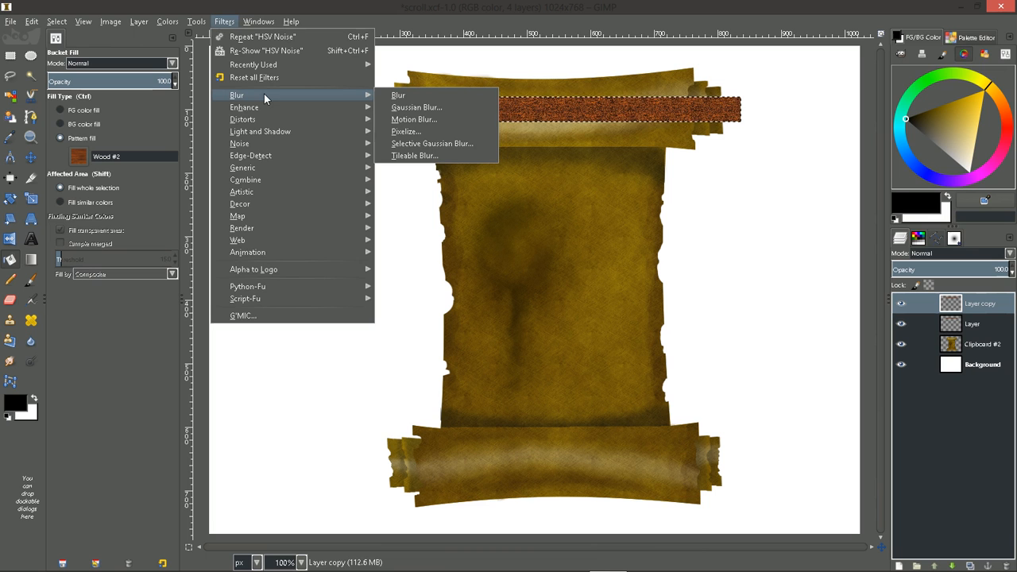
click(421, 120)
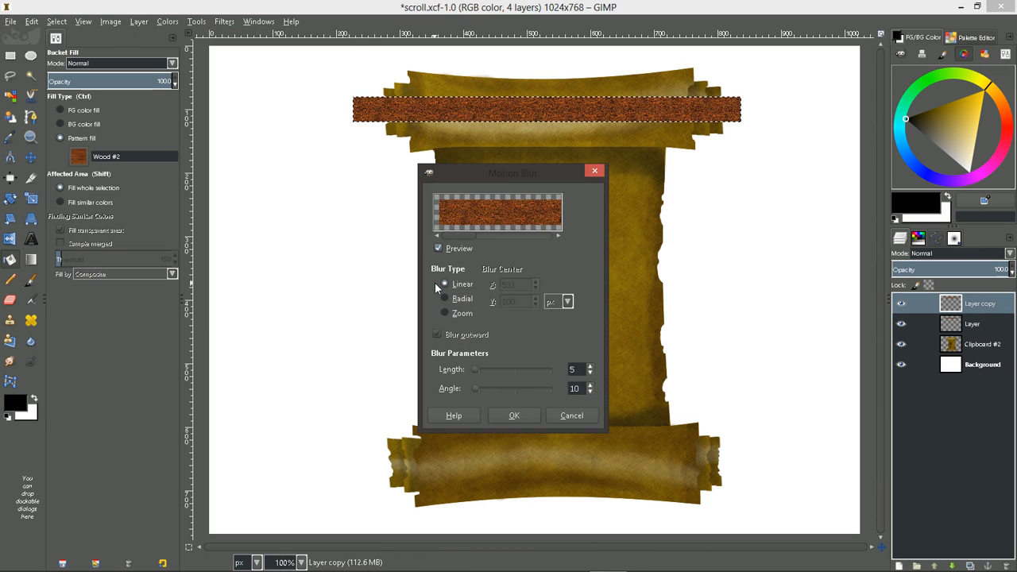
drag(506, 177, 630, 169)
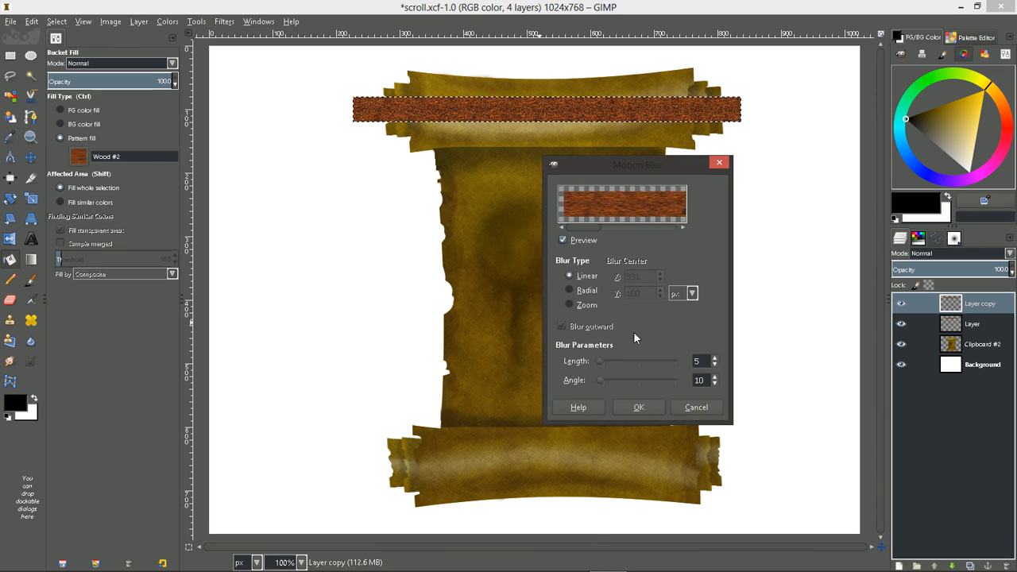
drag(601, 379, 585, 378)
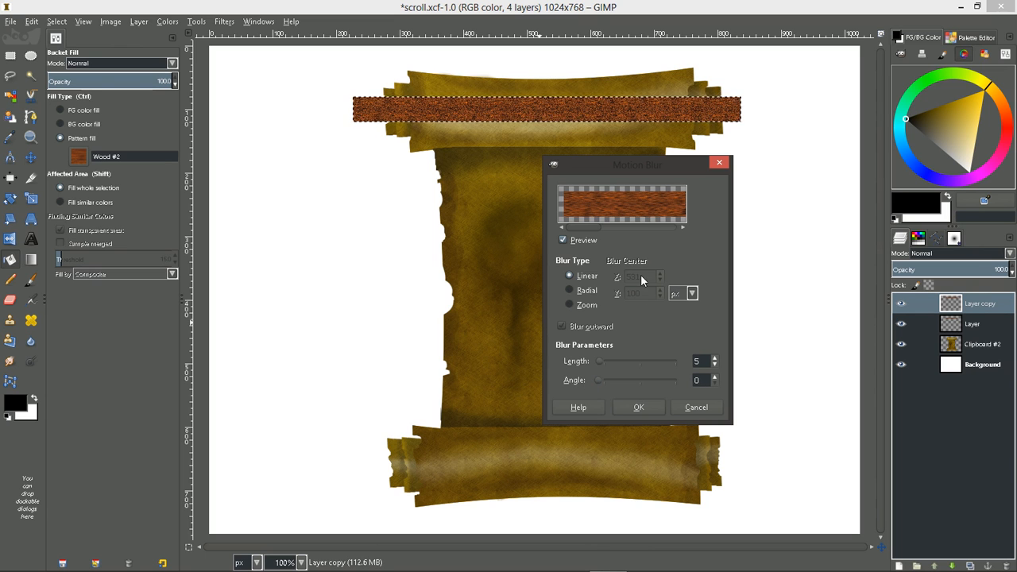
drag(601, 359, 611, 362)
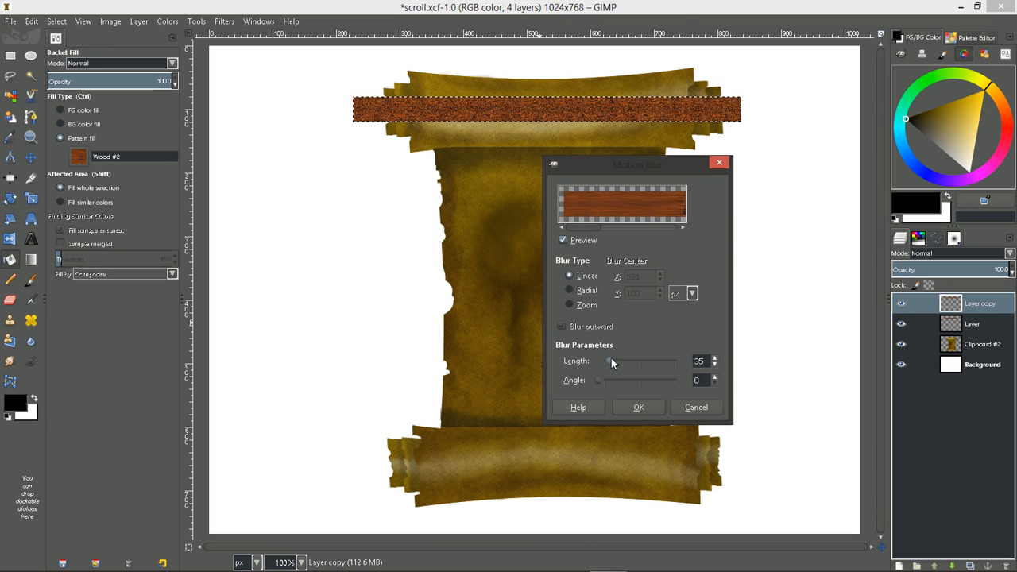
click(637, 406)
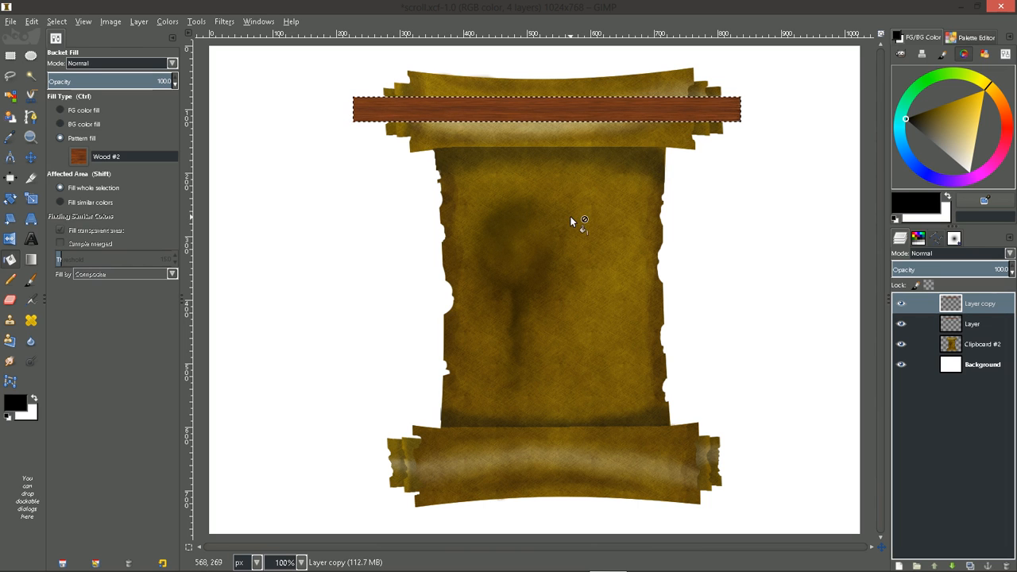
Merge the blurred copy down into the wood layer and raise the scroll layer above it
right_click(985, 307)
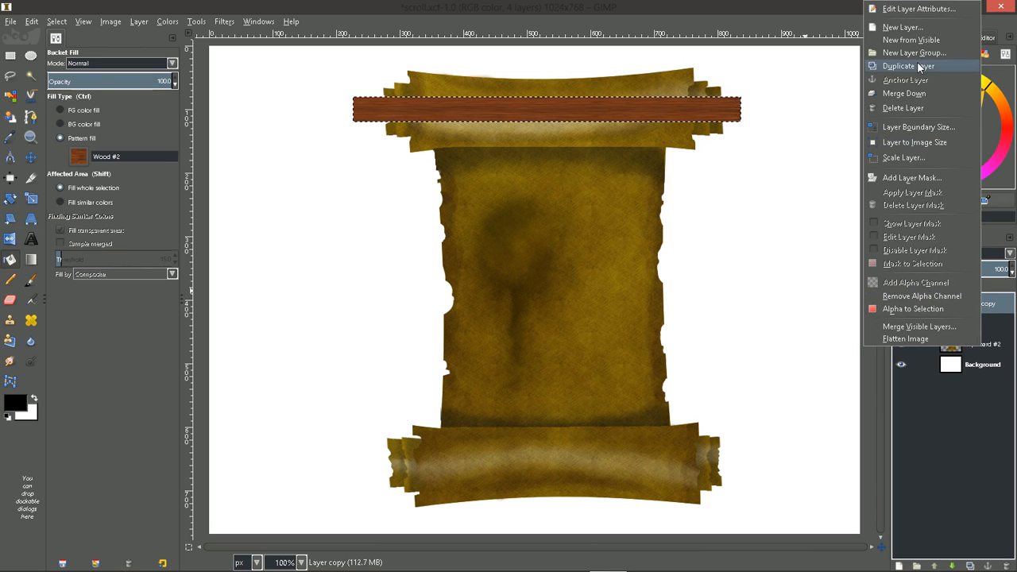
click(906, 93)
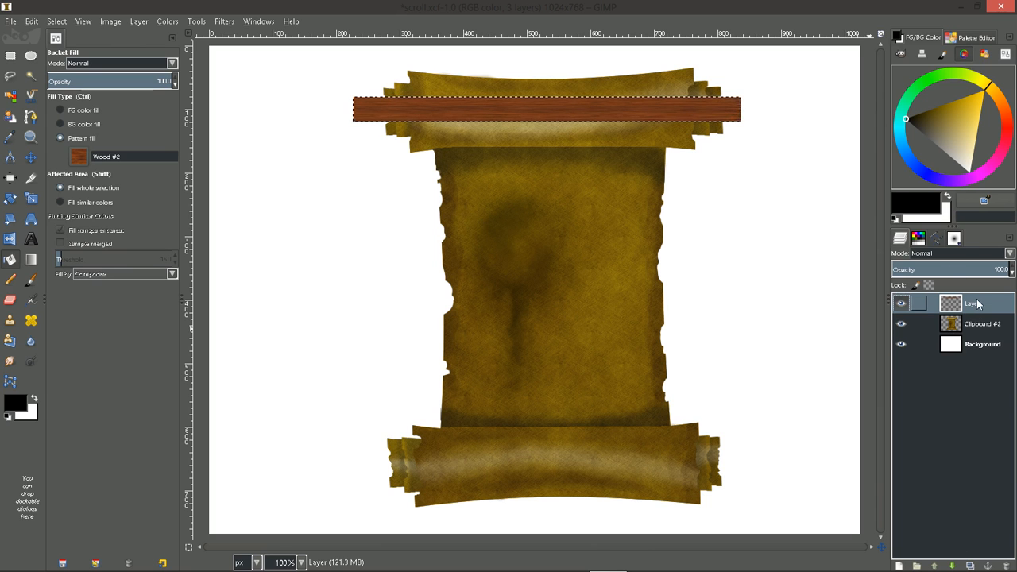
click(978, 329)
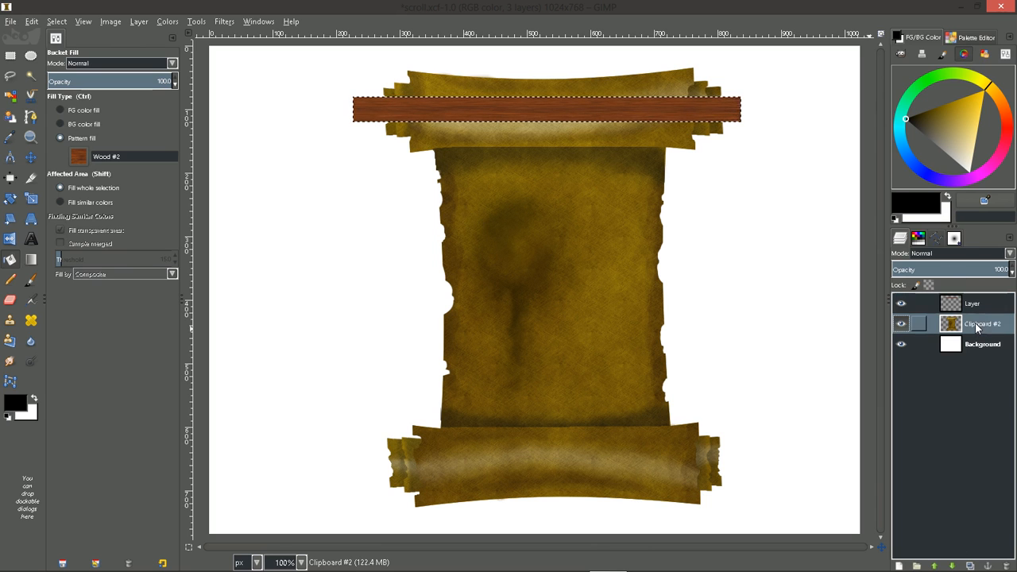
click(903, 324)
click(902, 324)
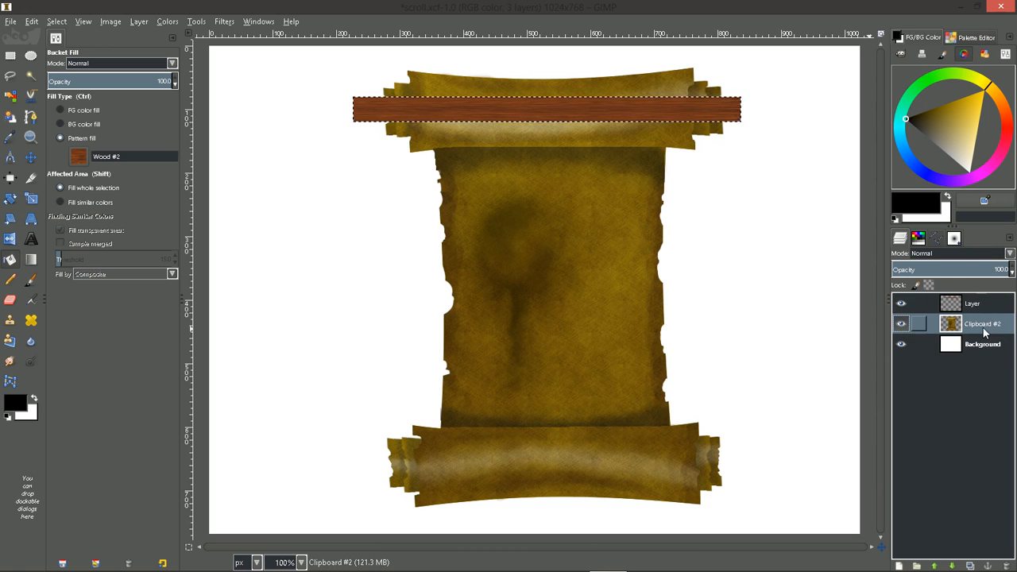
click(936, 566)
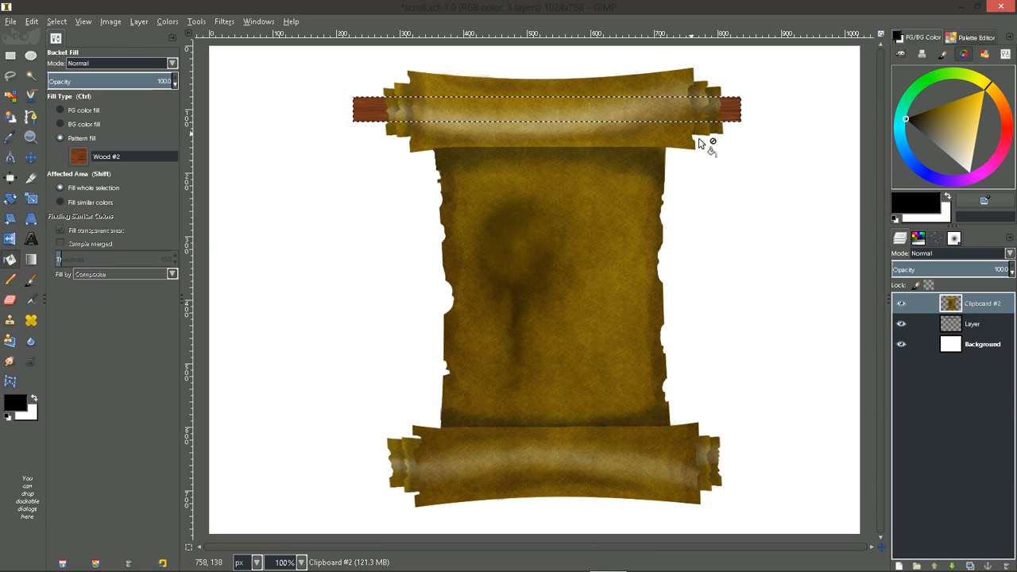
click(28, 279)
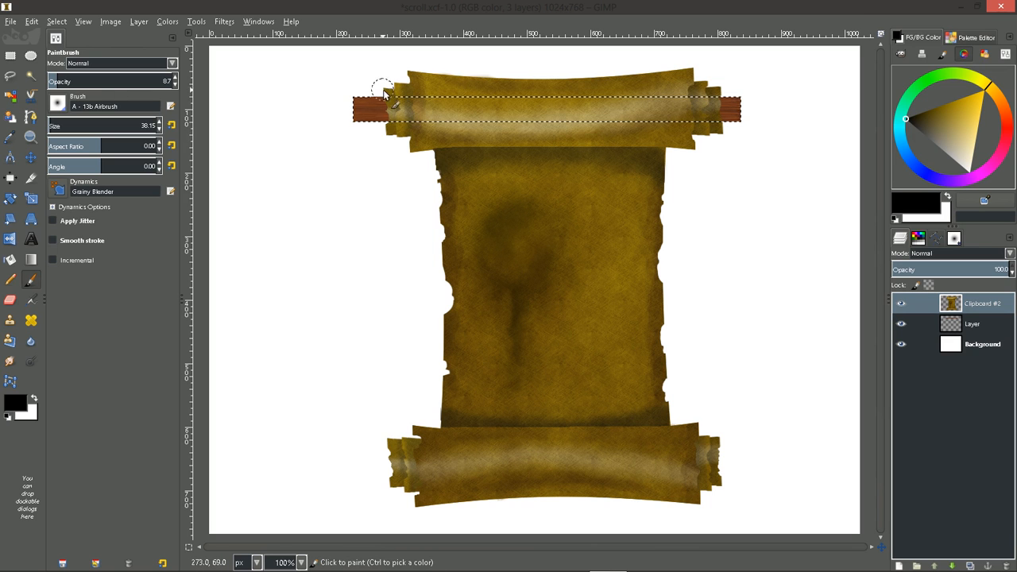
drag(382, 104, 385, 131)
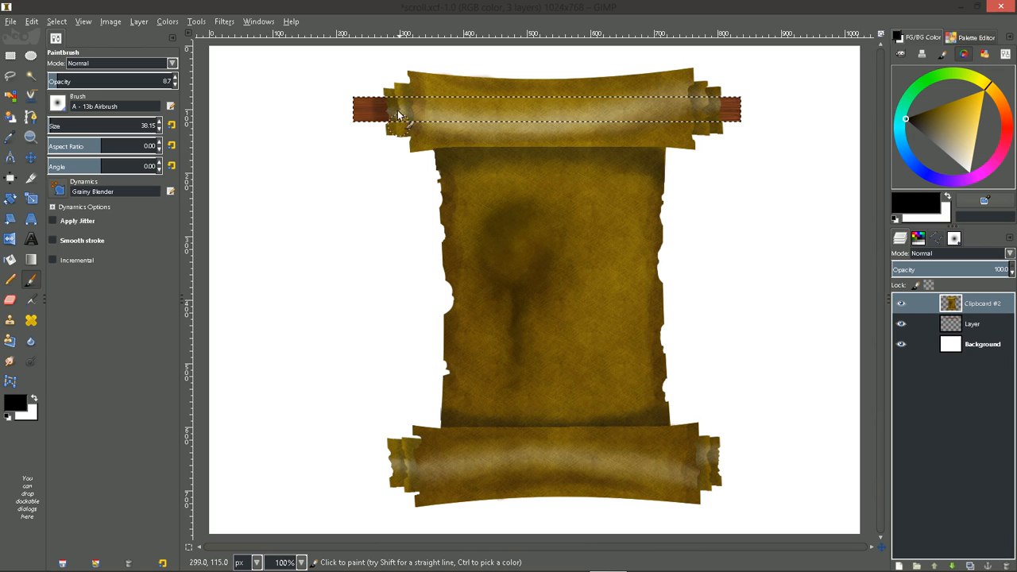
key(ctrl)
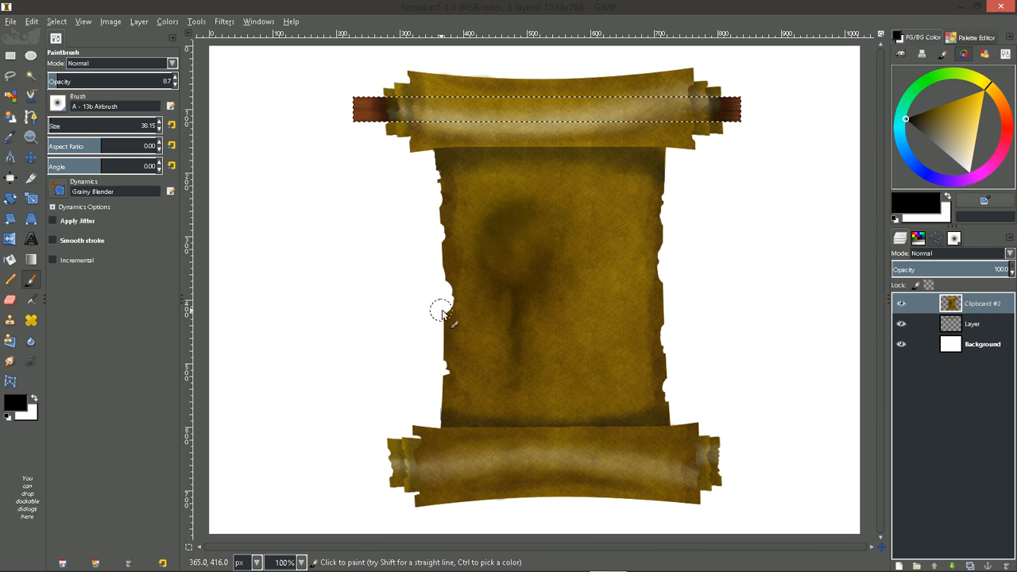
key(ctrl+shift+a)
key(ctrl+z)
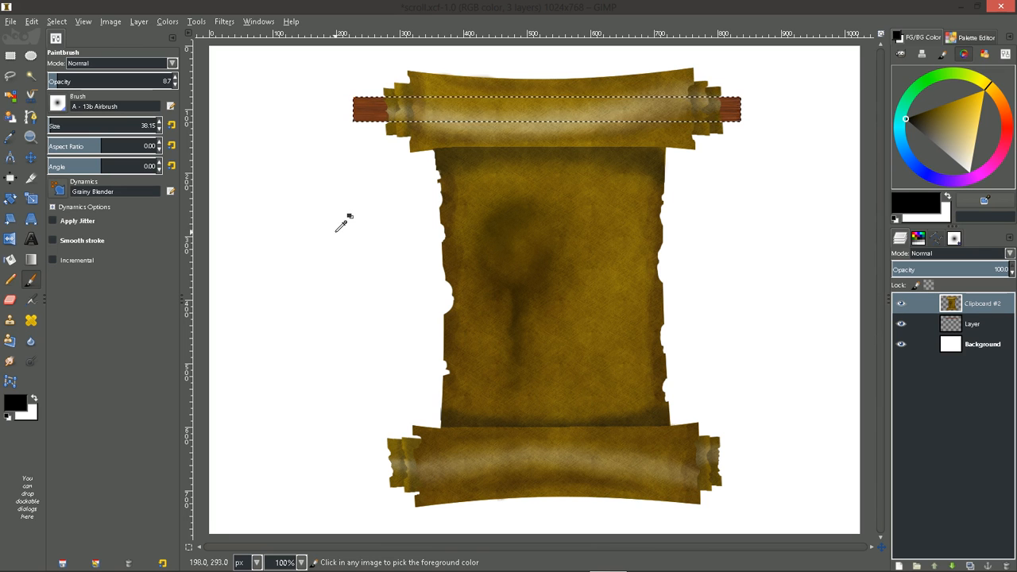
key(ctrl+z)
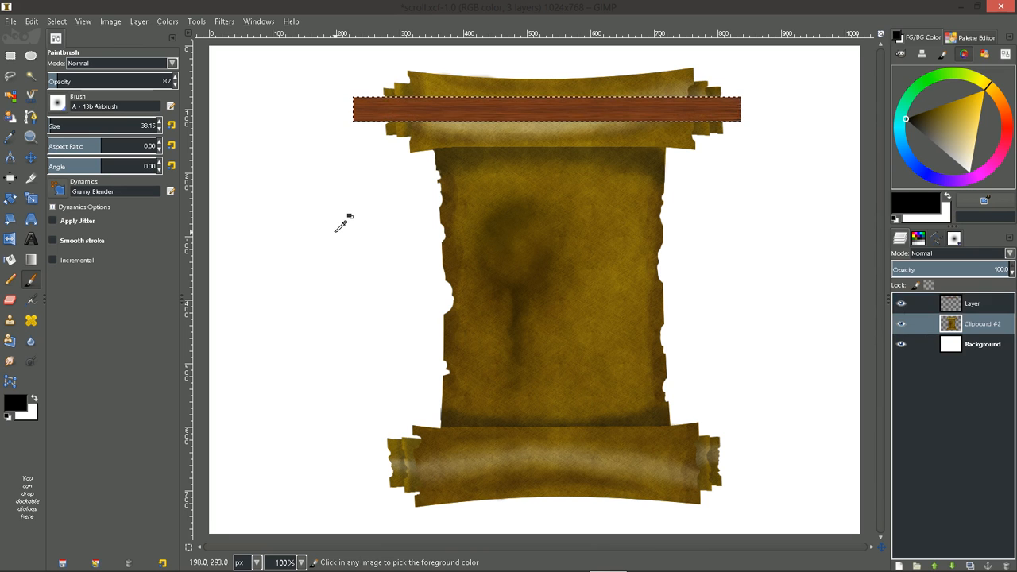
click(940, 565)
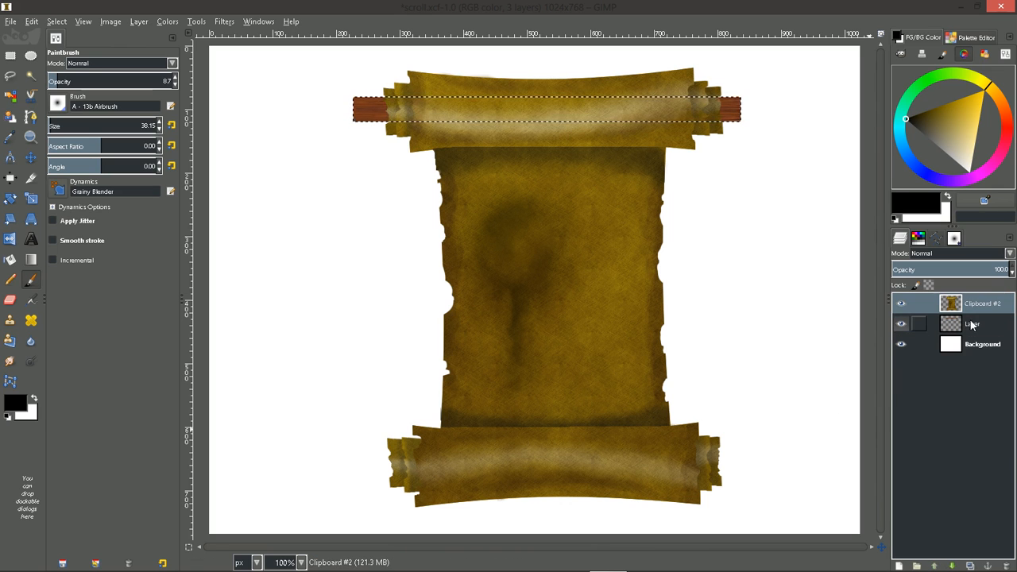
On the wood layer, paint soft black shading where the rod meets the rolls, using the A - 13b Airbrush, size 38.15, opacity 8.7
click(971, 323)
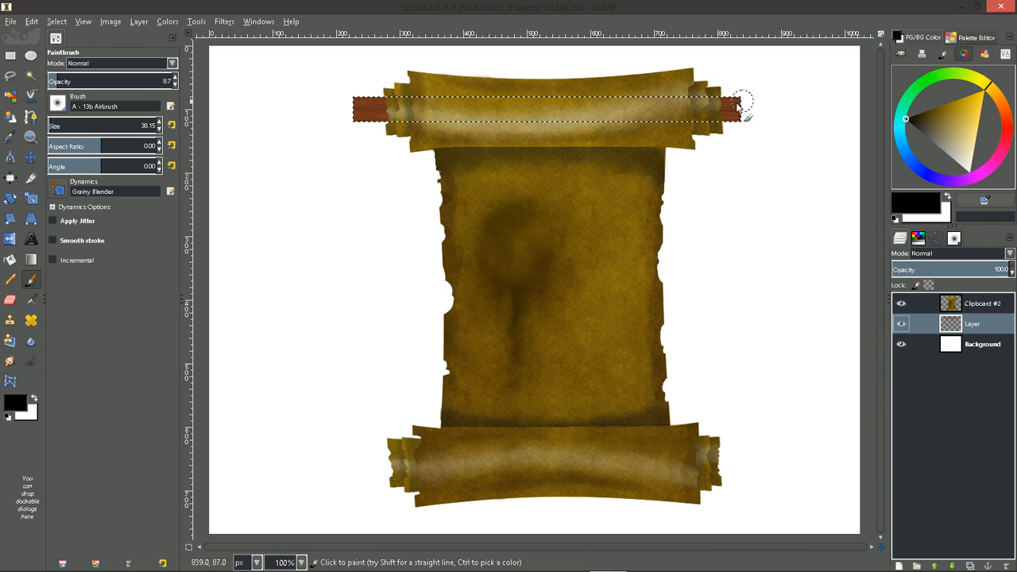
click(901, 323)
click(900, 323)
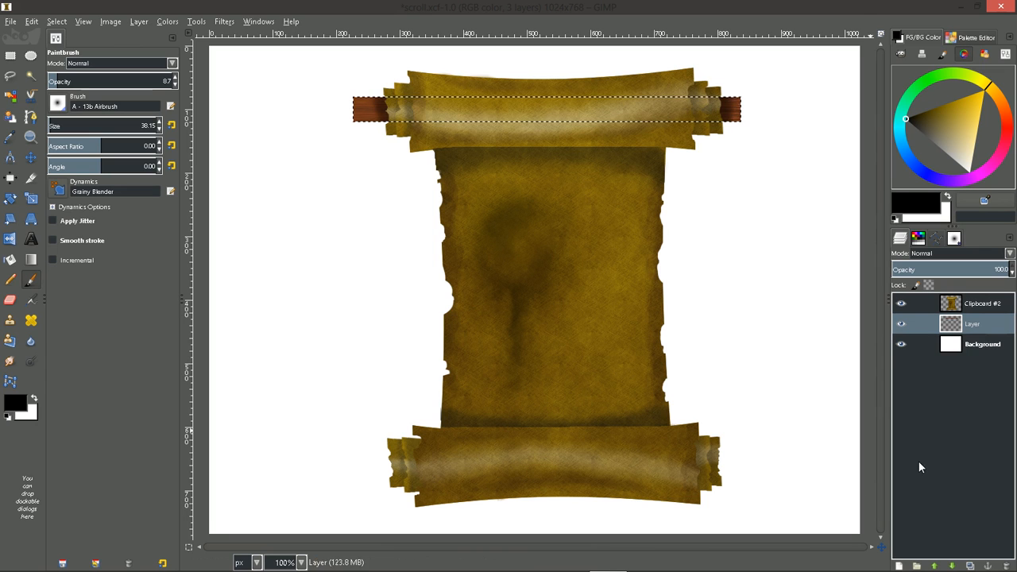
Add a new transparent 1024 x 768 px layer above the wood layer and hide the scroll layer
click(898, 566)
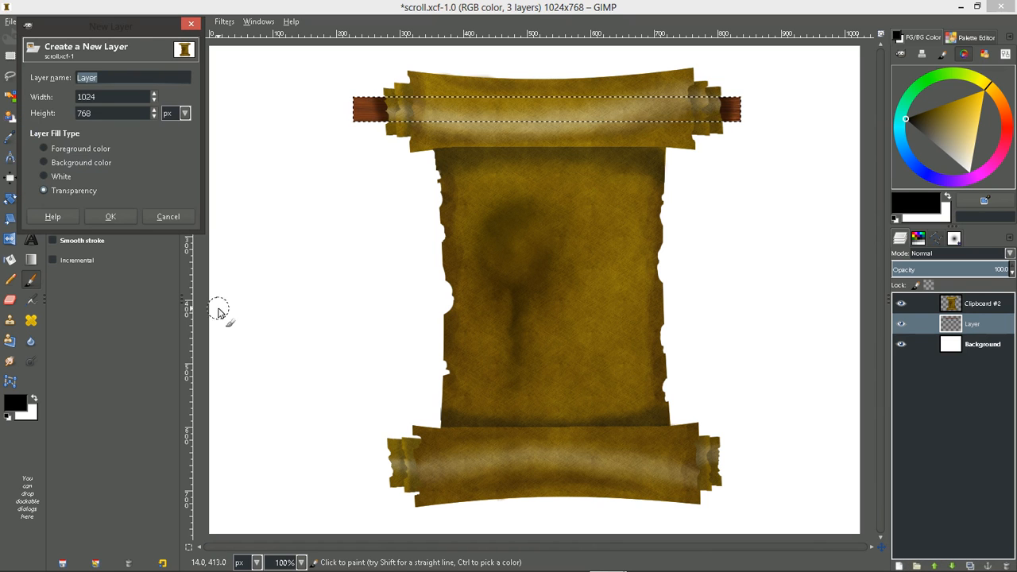
click(115, 216)
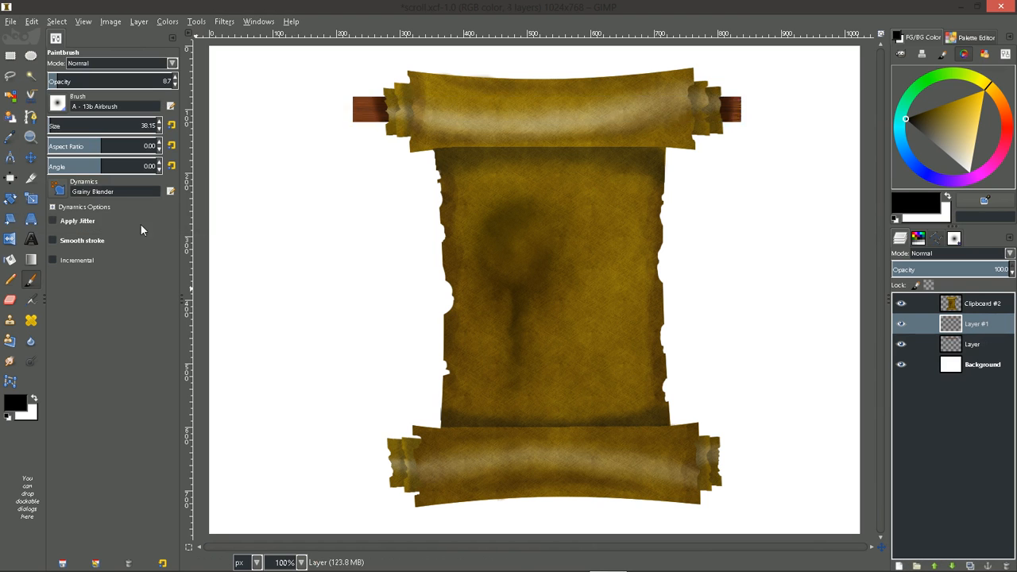
click(901, 303)
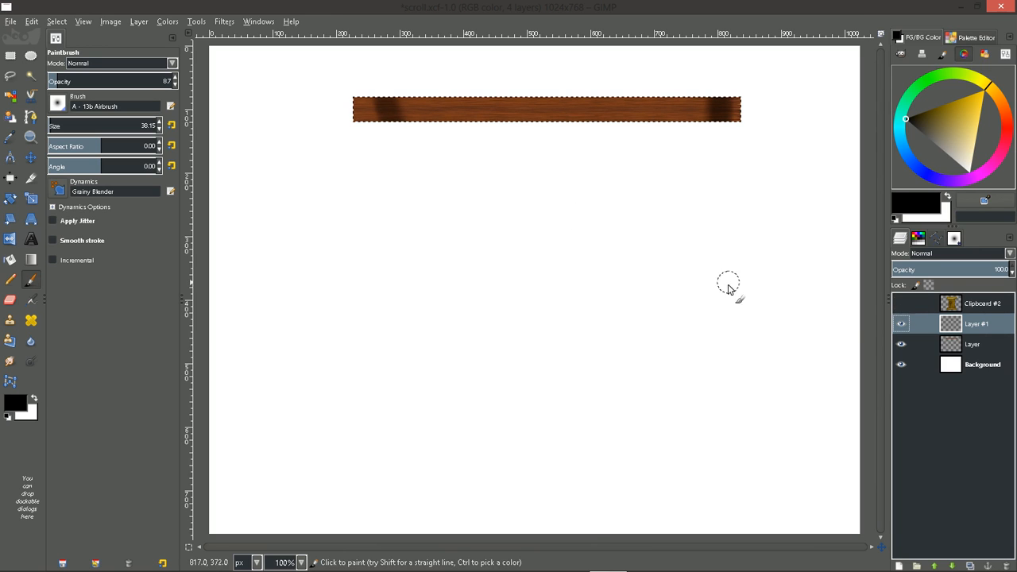
click(901, 346)
click(901, 346)
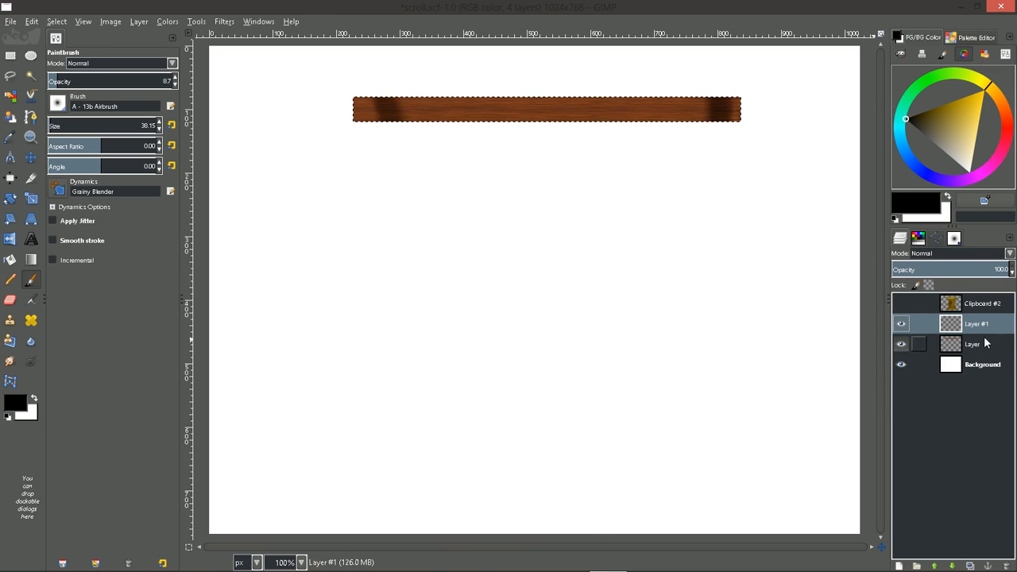
click(893, 340)
click(894, 340)
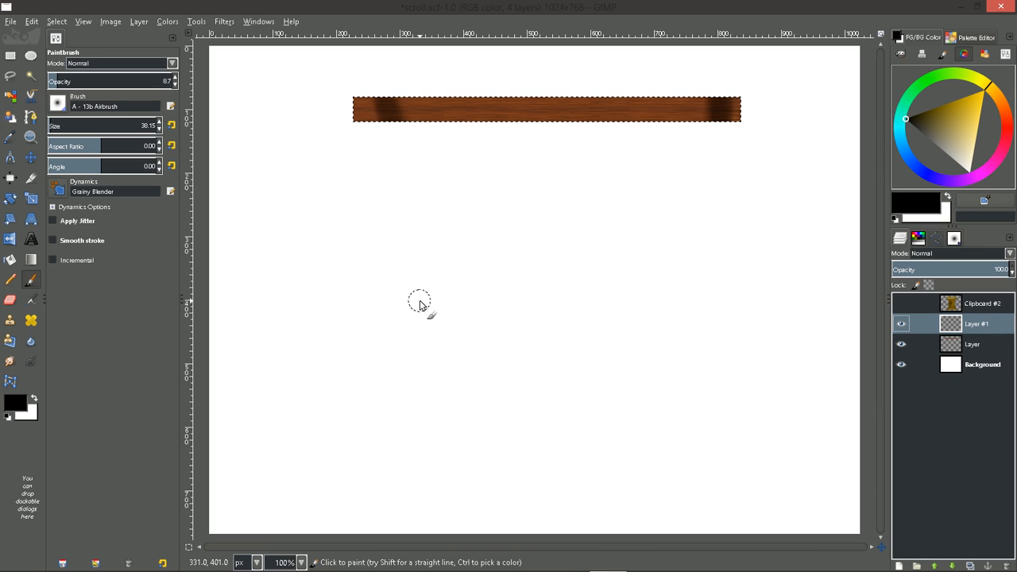
Fill the rod selection on the new layer with the Rounded edge gradient, linear shape, blended vertically across the rod
click(33, 260)
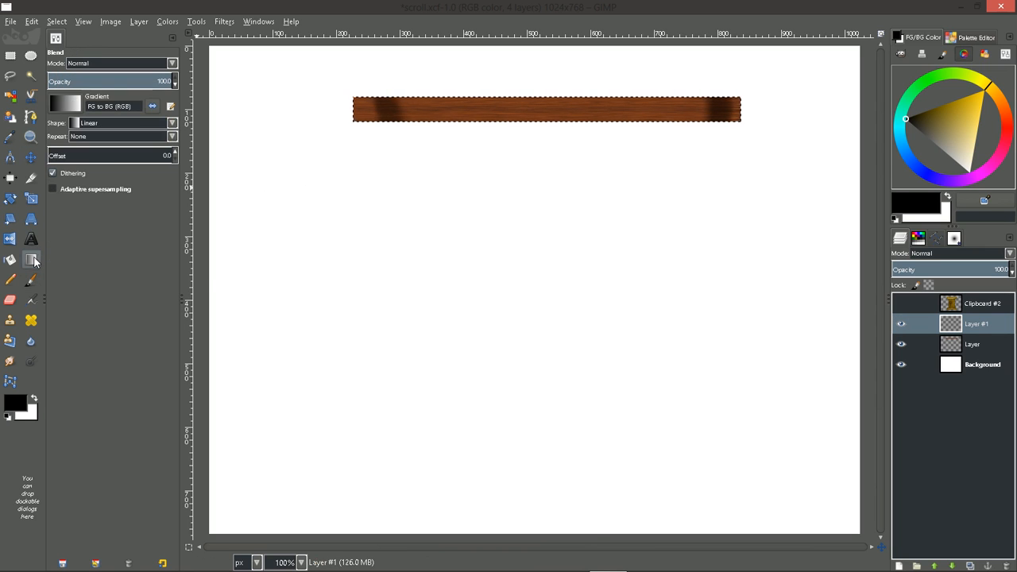
click(61, 108)
scroll(88, 190, down, 4)
scroll(86, 196, down, 6)
scroll(87, 205, down, 5)
scroll(87, 204, down, 5)
scroll(87, 208, down, 4)
scroll(88, 210, down, 10)
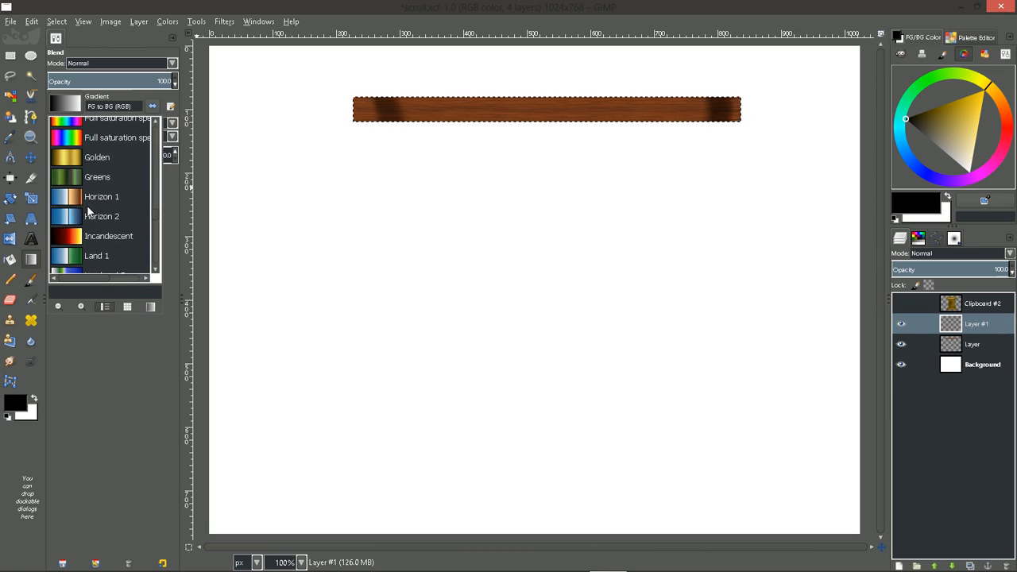
scroll(88, 213, down, 6)
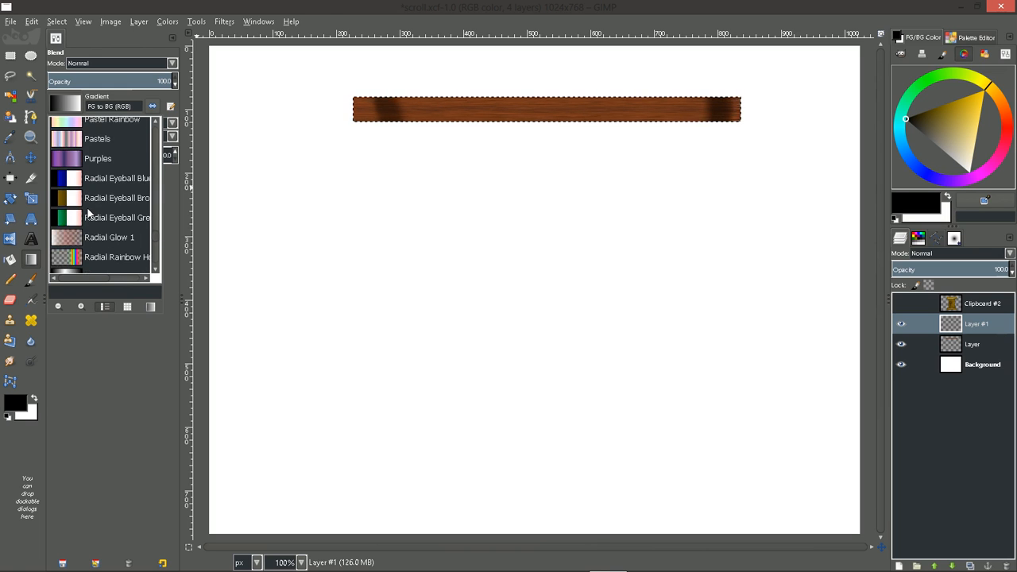
click(102, 227)
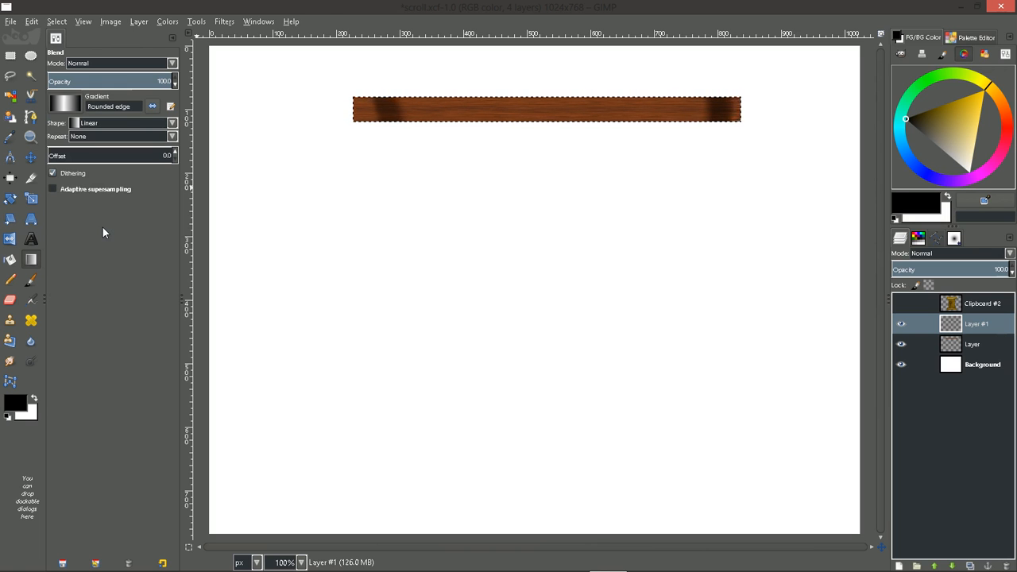
drag(547, 72, 549, 165)
drag(558, 88, 560, 145)
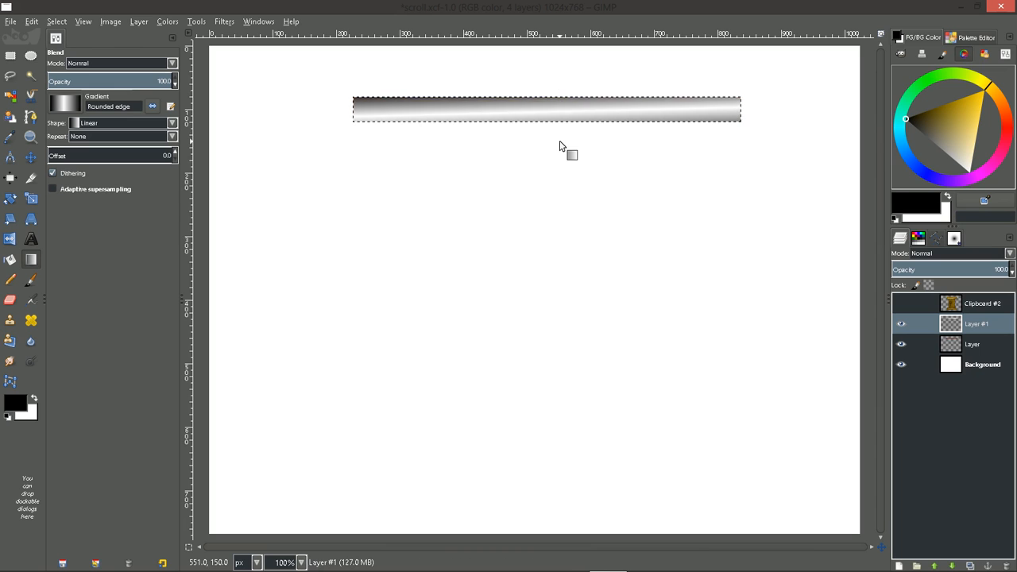
drag(560, 97, 560, 133)
drag(561, 97, 569, 132)
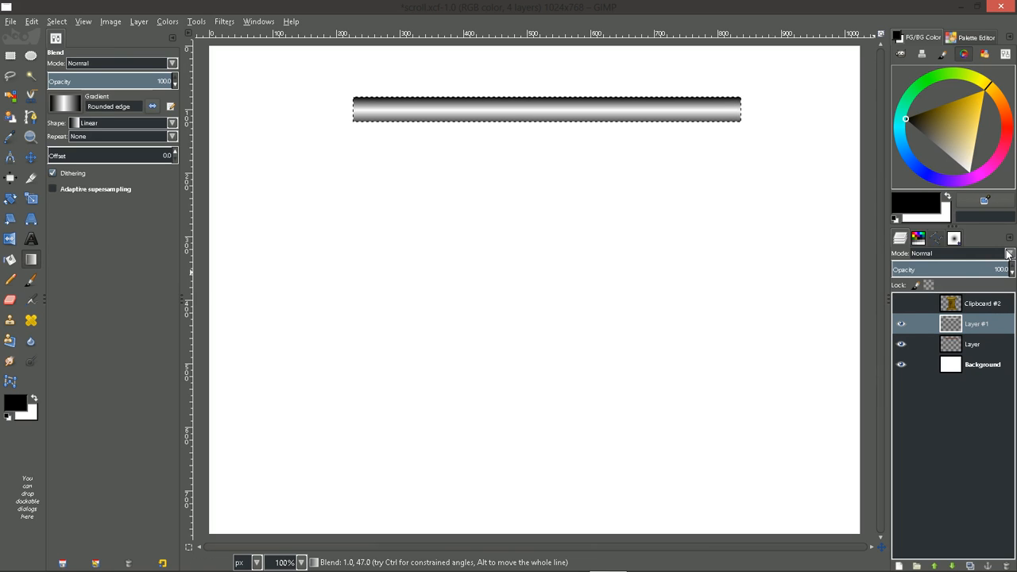
Set the gradient layer's mode to Overlay and merge it down into the wood layer with the background hidden
click(1009, 253)
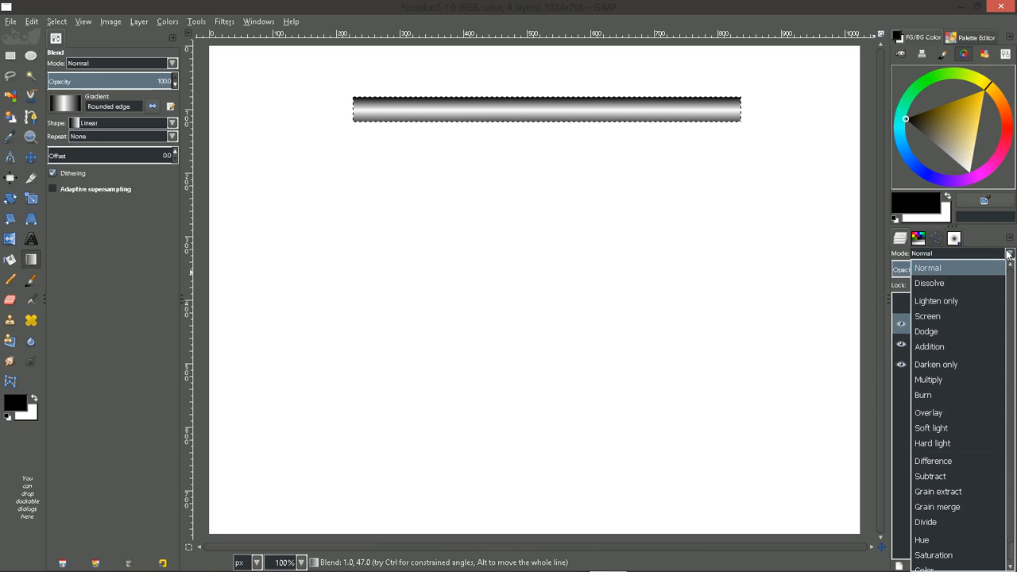
click(959, 413)
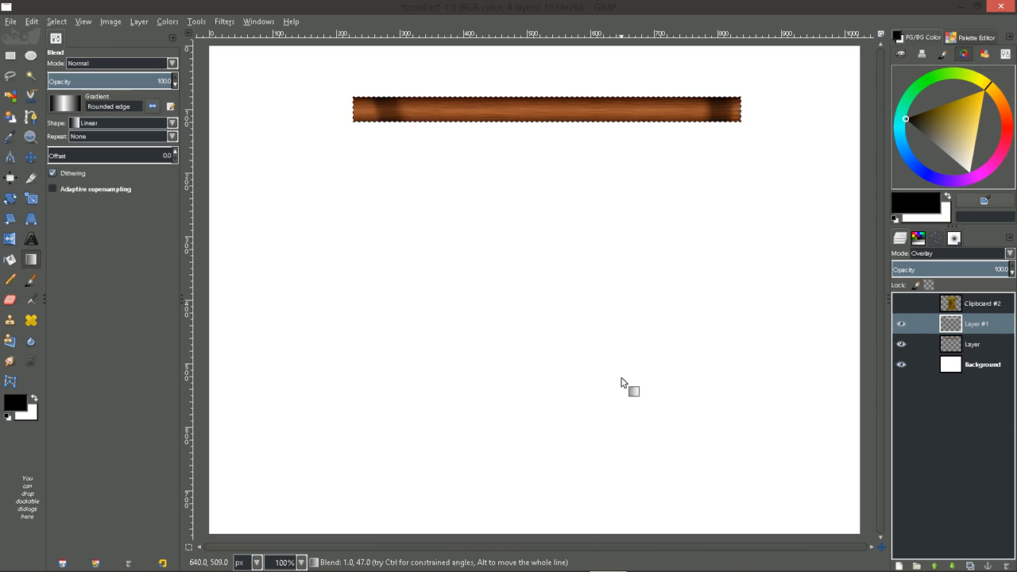
click(901, 364)
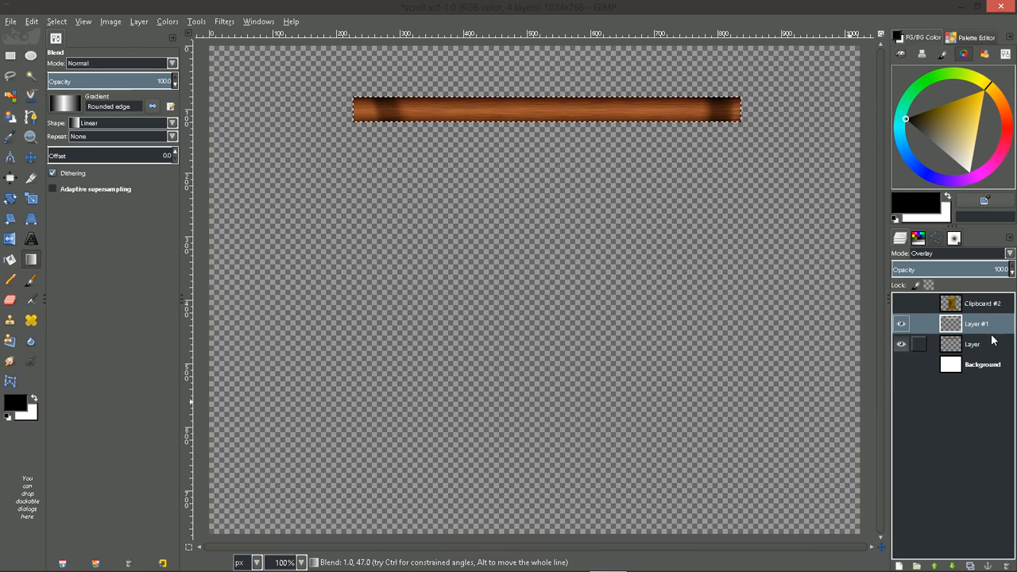
click(901, 304)
click(903, 305)
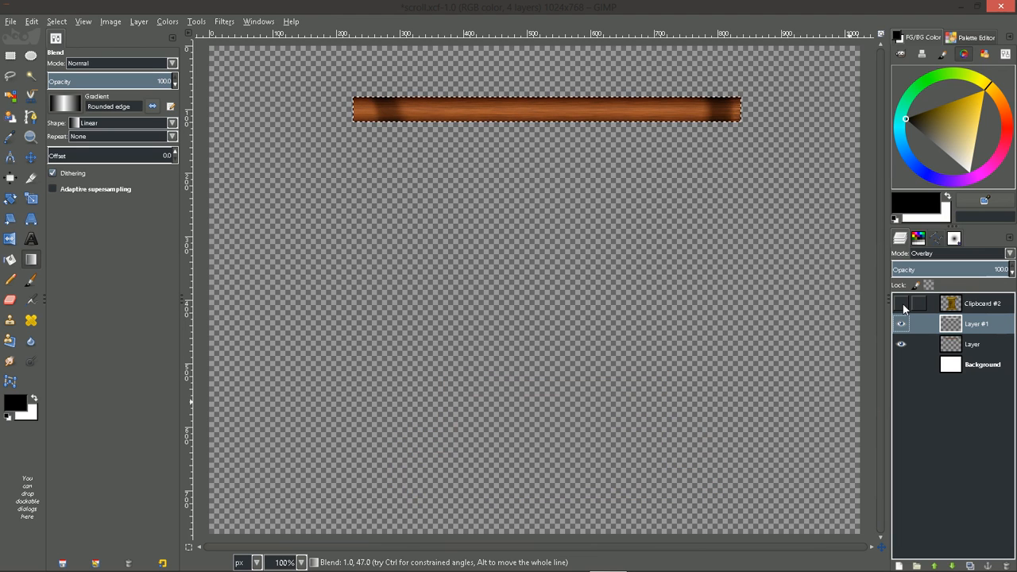
right_click(990, 327)
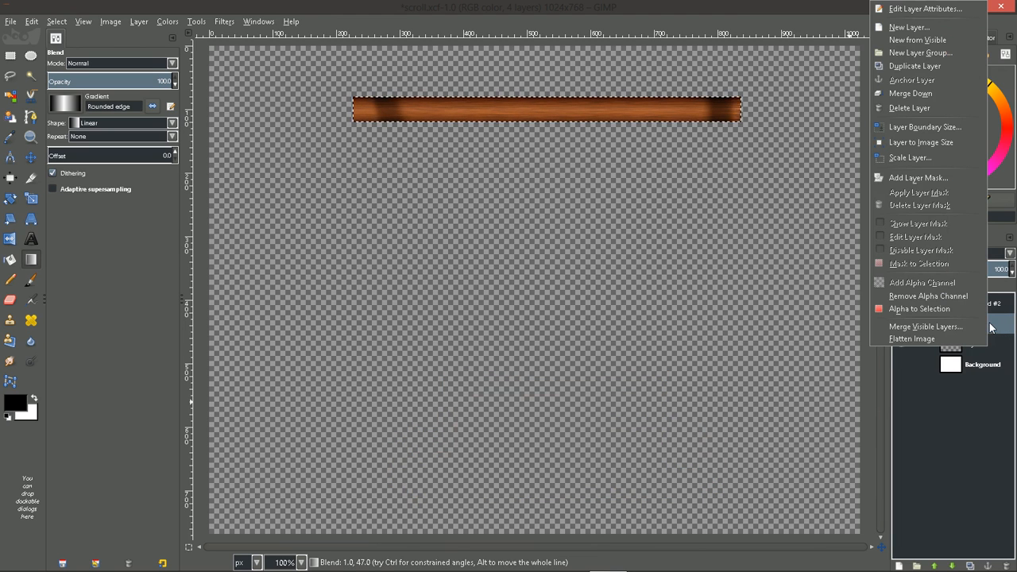
click(910, 93)
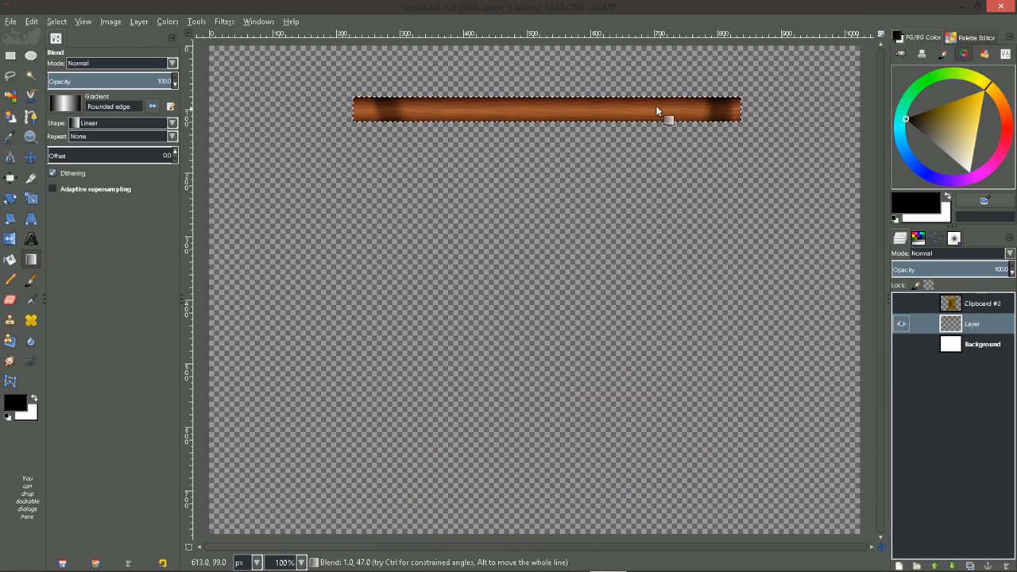
Darken the wood rod with Curves by bending the Value curve down to about x 89, y 58
click(167, 24)
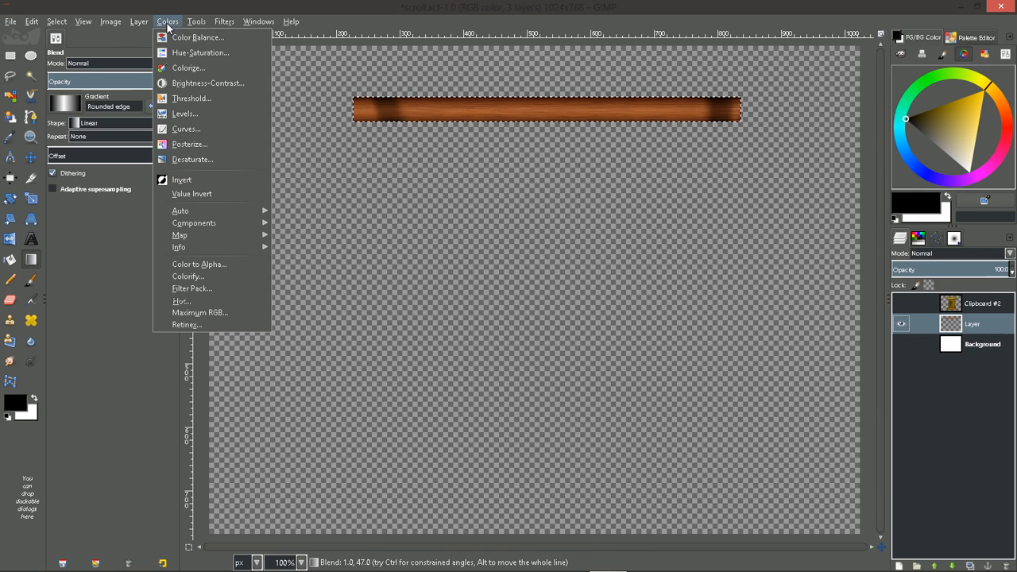
click(200, 133)
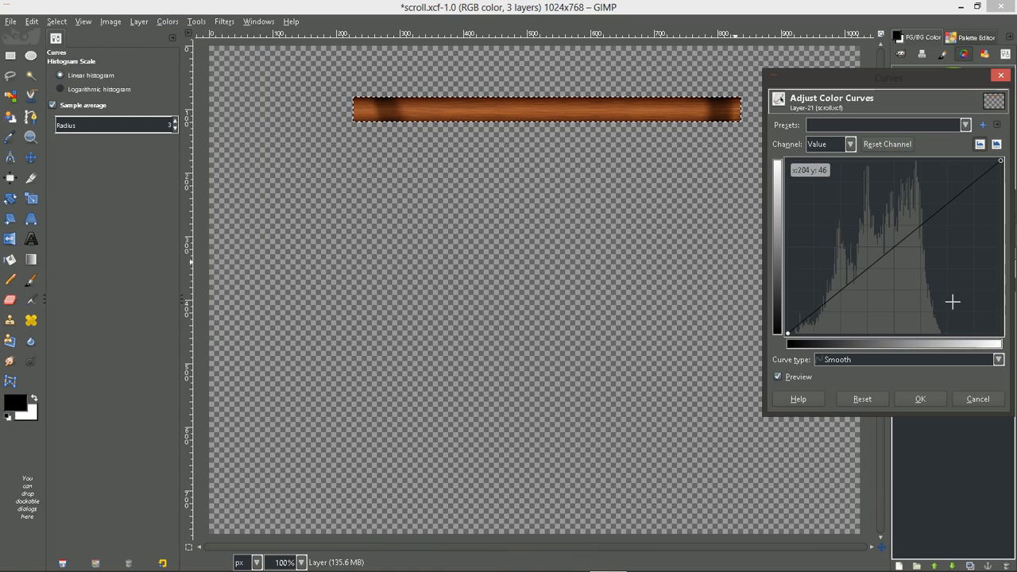
drag(854, 280, 862, 292)
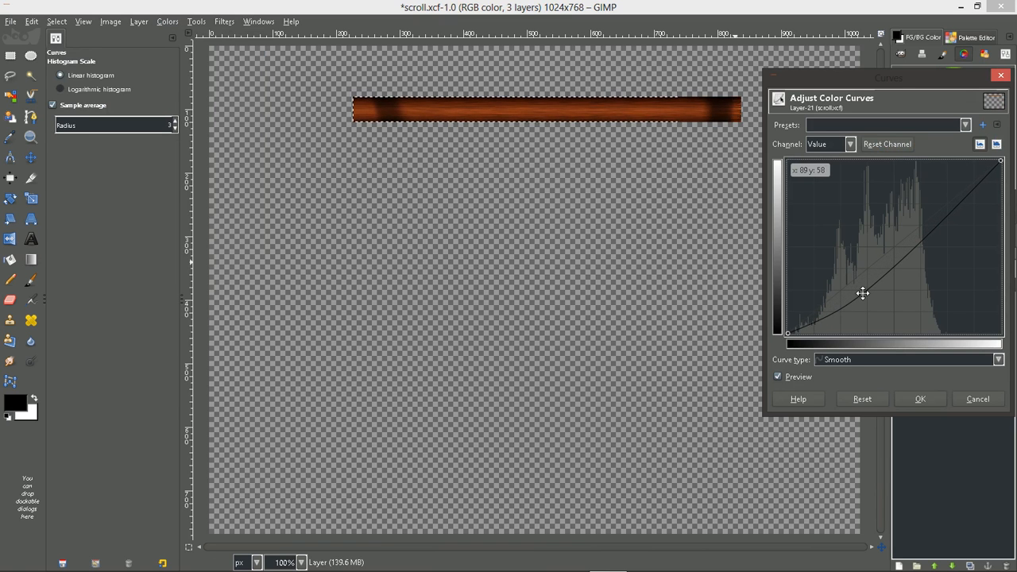
click(943, 398)
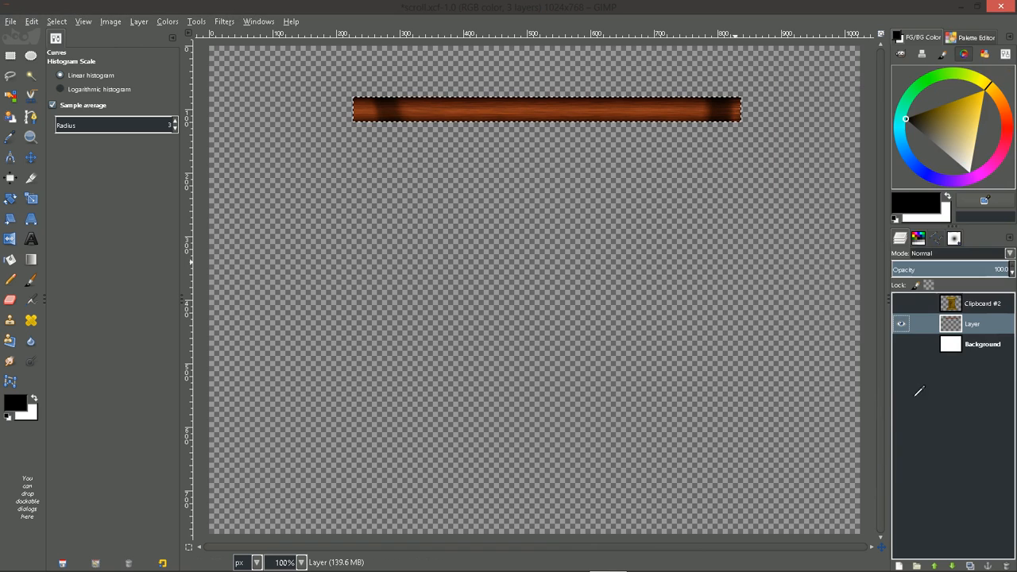
Show the scroll and background layers again and clear the selection
click(904, 302)
click(901, 344)
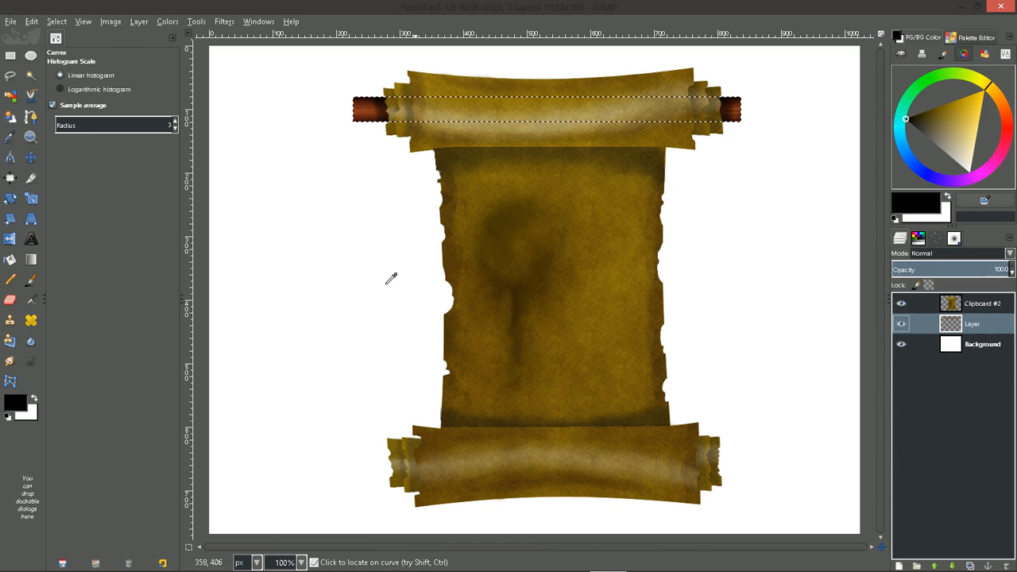
key(ctrl+shift+a)
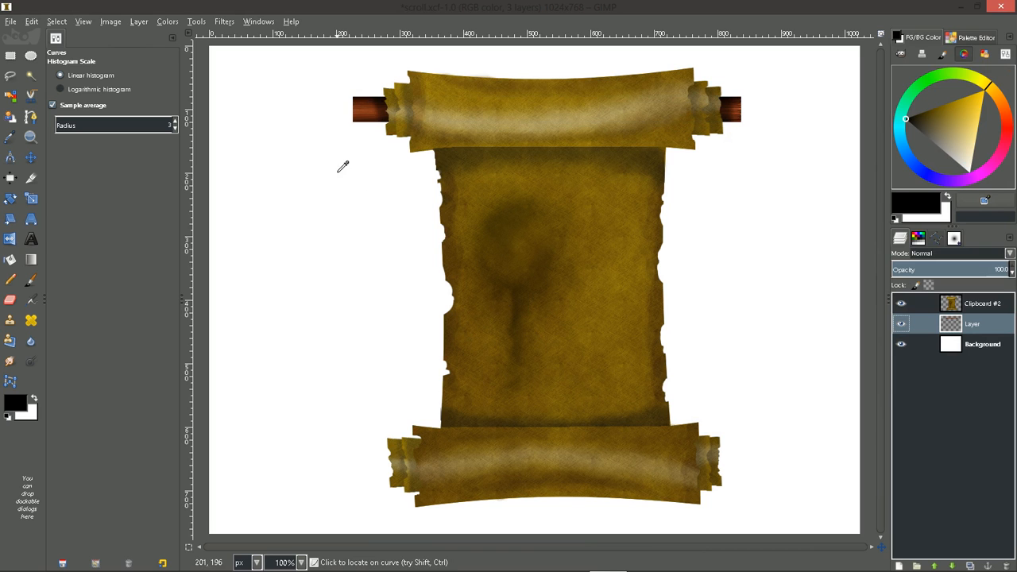
Add a new transparent 1024 × 768 px layer and select an upright rectangle of about 34 × 92 px over the upper rod's left end
click(899, 565)
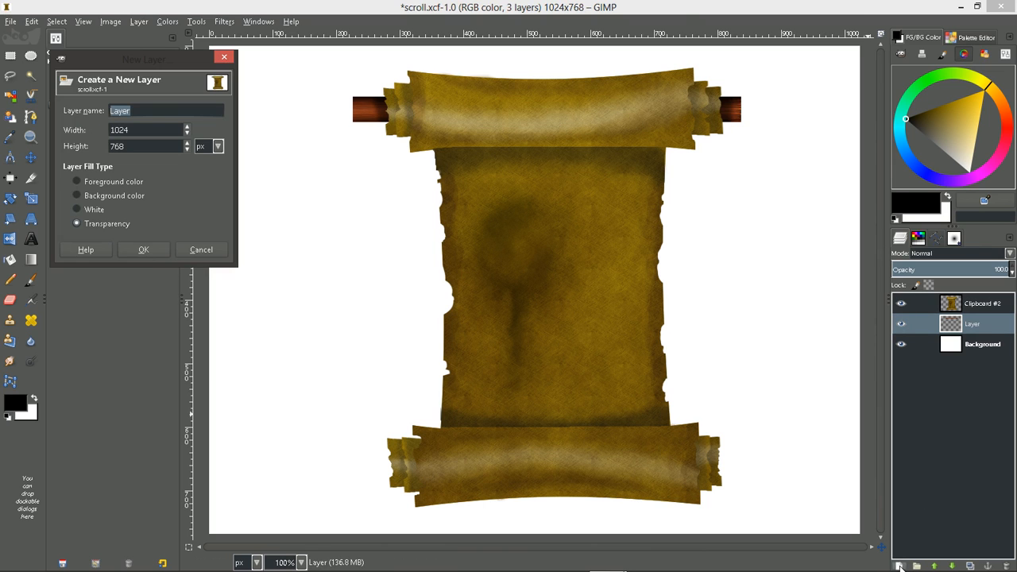
click(149, 250)
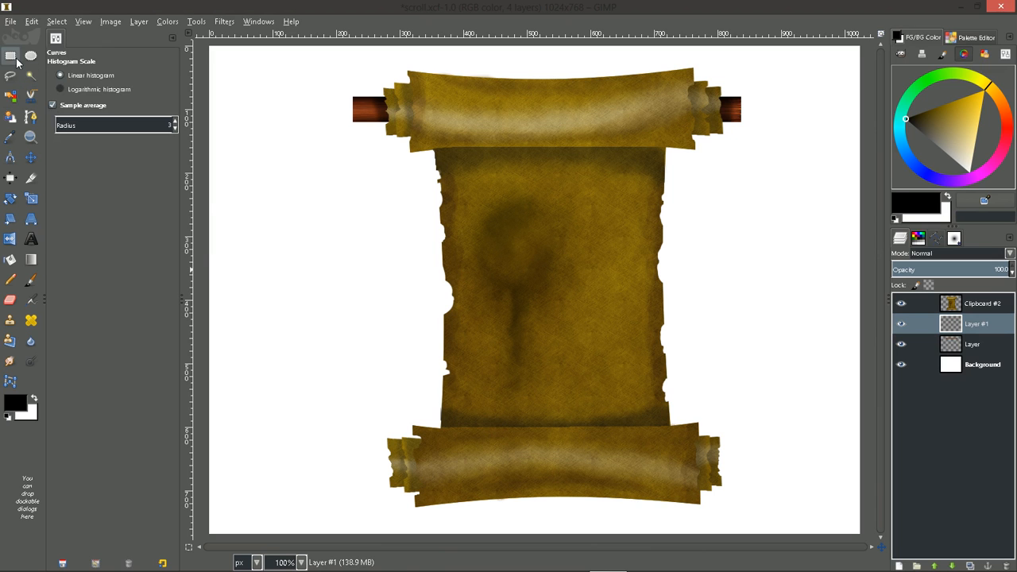
click(10, 56)
drag(336, 81, 358, 139)
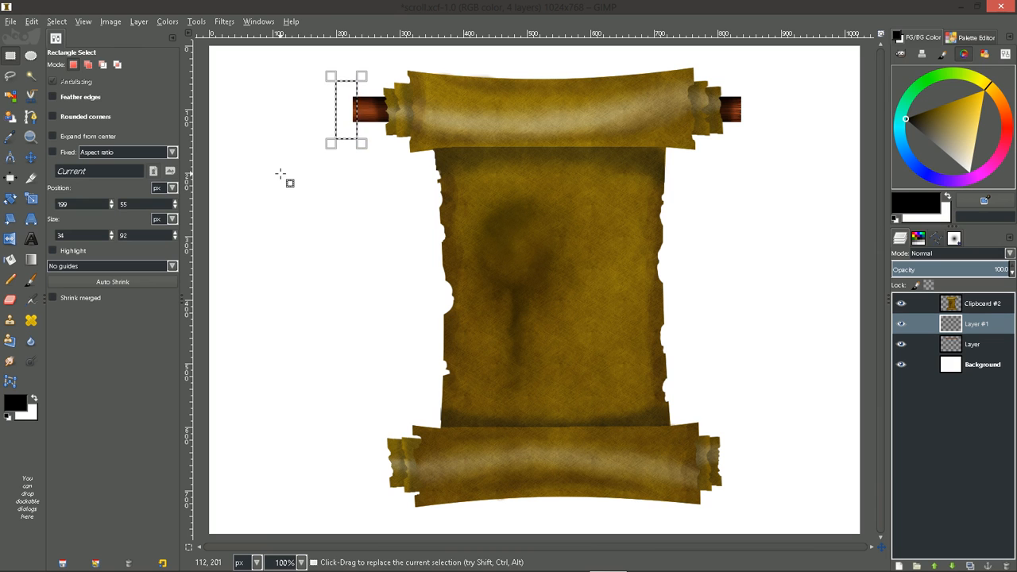
Try adding a rectangle of about 65 × 39 px and filling the selection with Wood #2, and undo the fill and the added rectangle
key(shift)
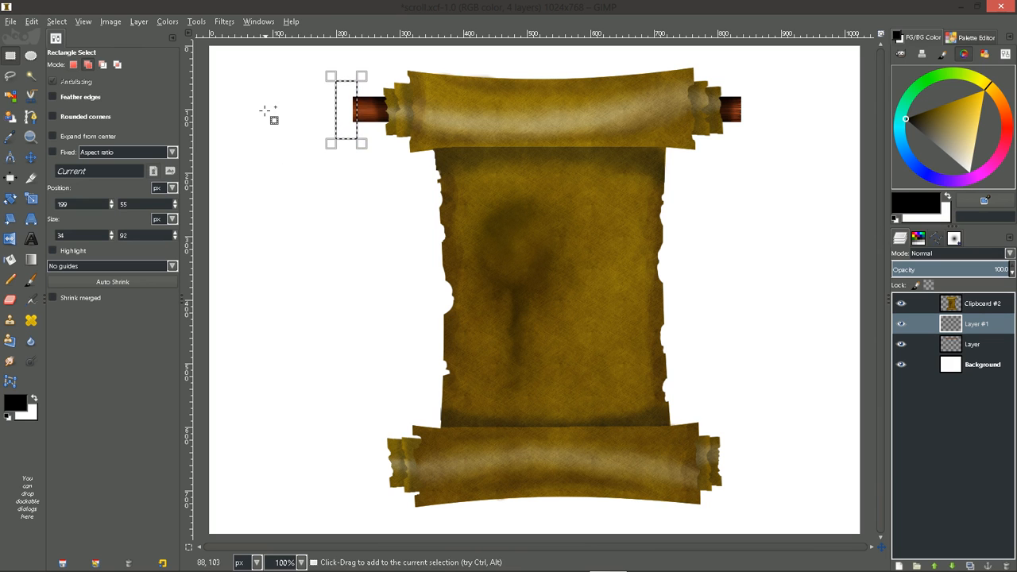
drag(256, 96, 359, 121)
drag(251, 106, 296, 109)
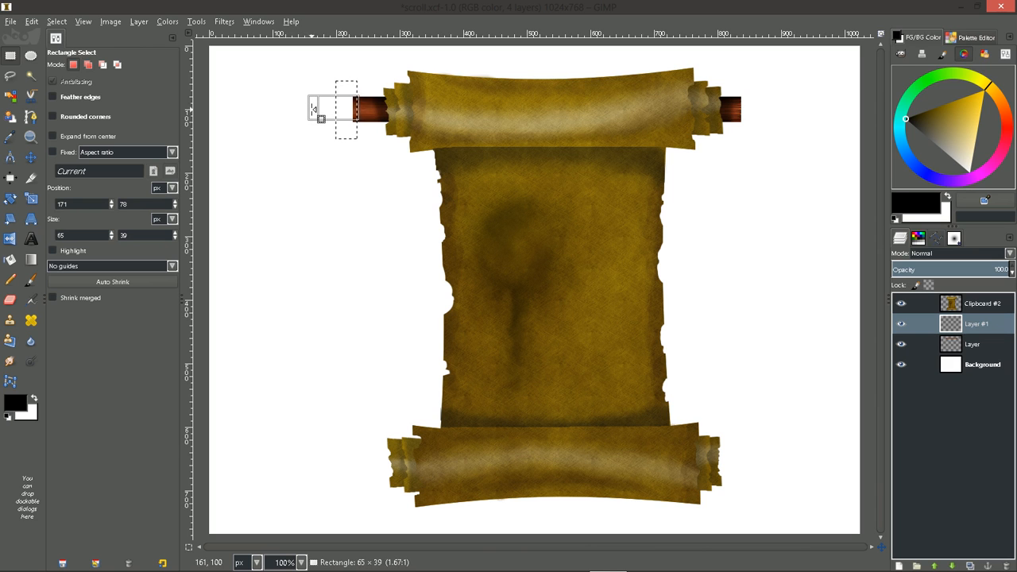
drag(313, 108, 317, 119)
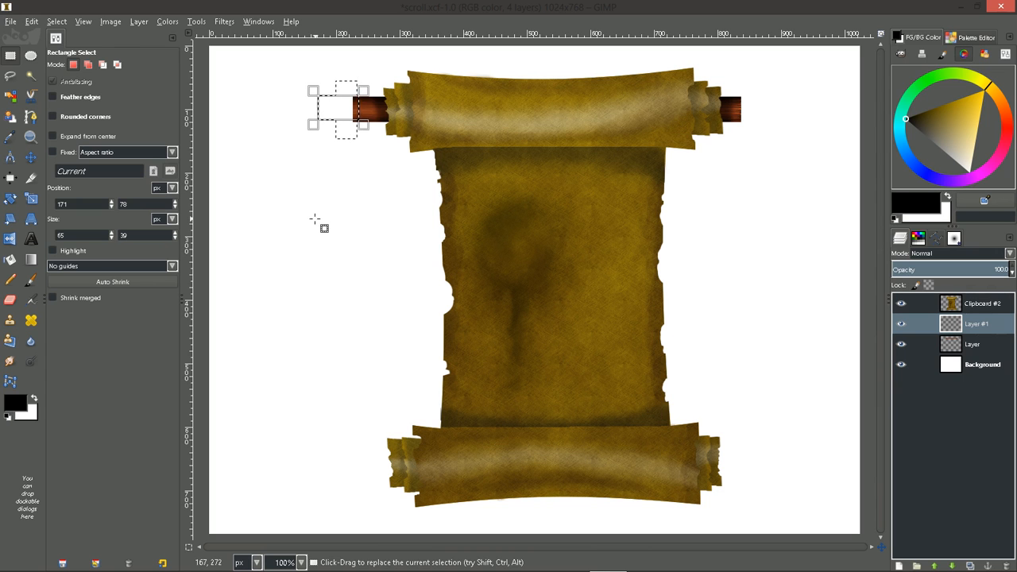
click(11, 260)
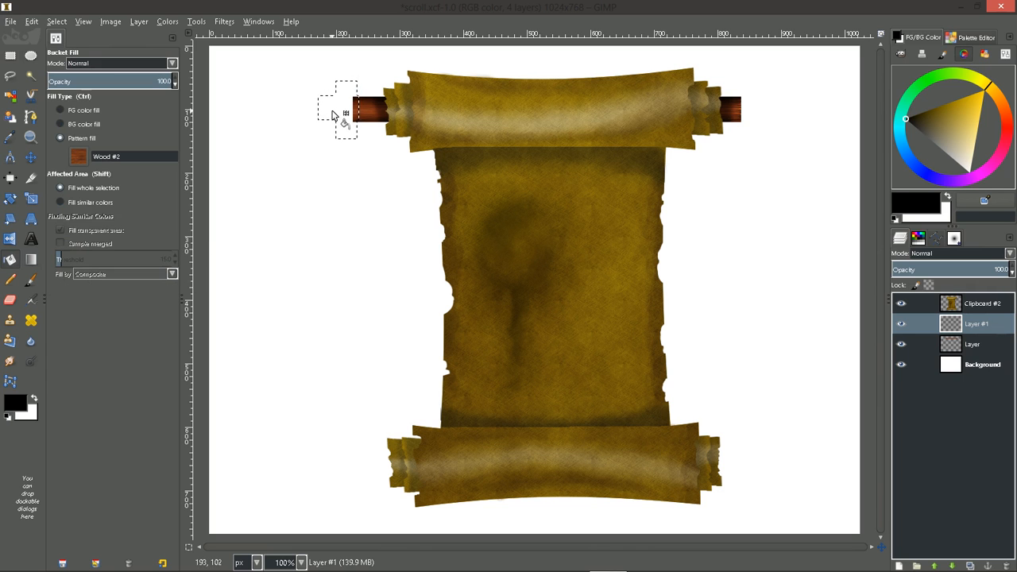
click(31, 55)
drag(283, 97, 322, 137)
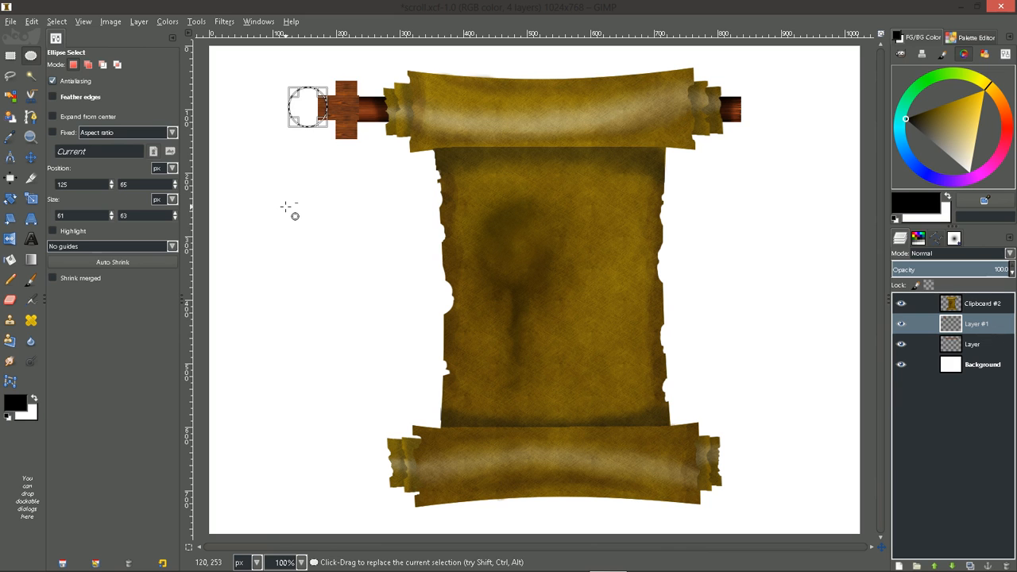
key(ctrl+z)
key(ctrl+z)
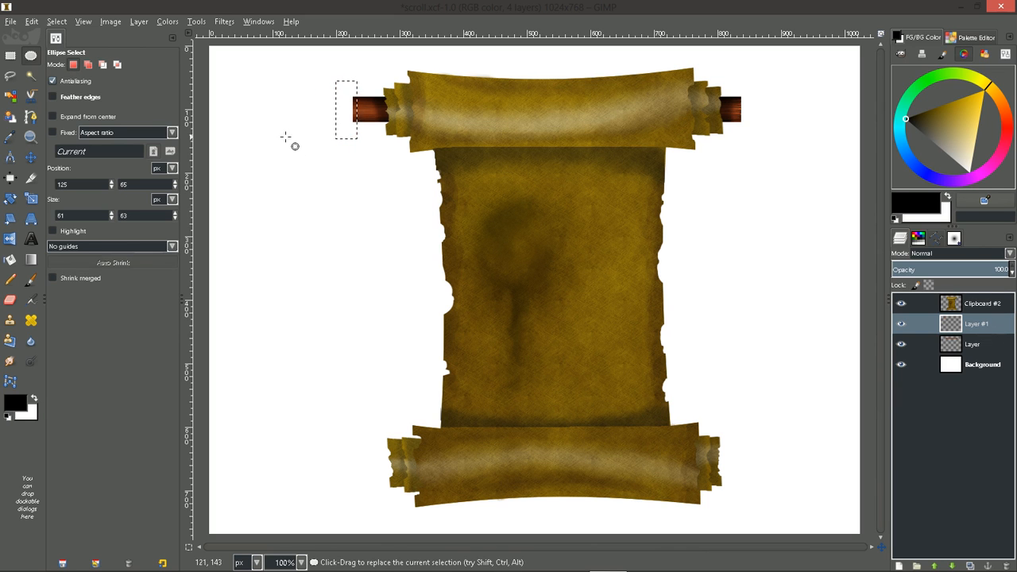
Narrow the upright selection to about 19 × 92 px and add a horizontal rectangle of about 70 × 38 px extending leftward from it
click(10, 54)
click(350, 117)
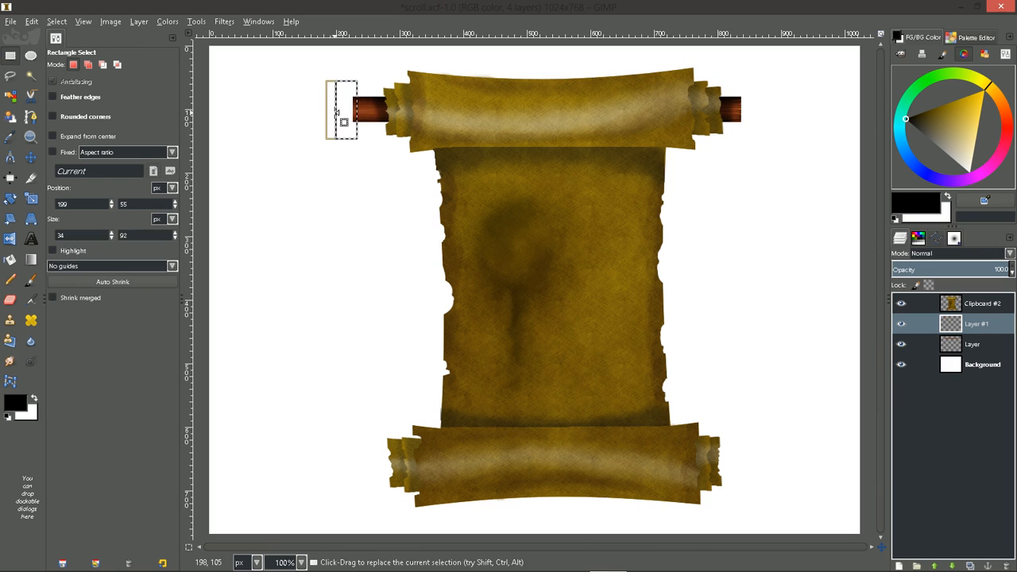
drag(330, 111, 340, 112)
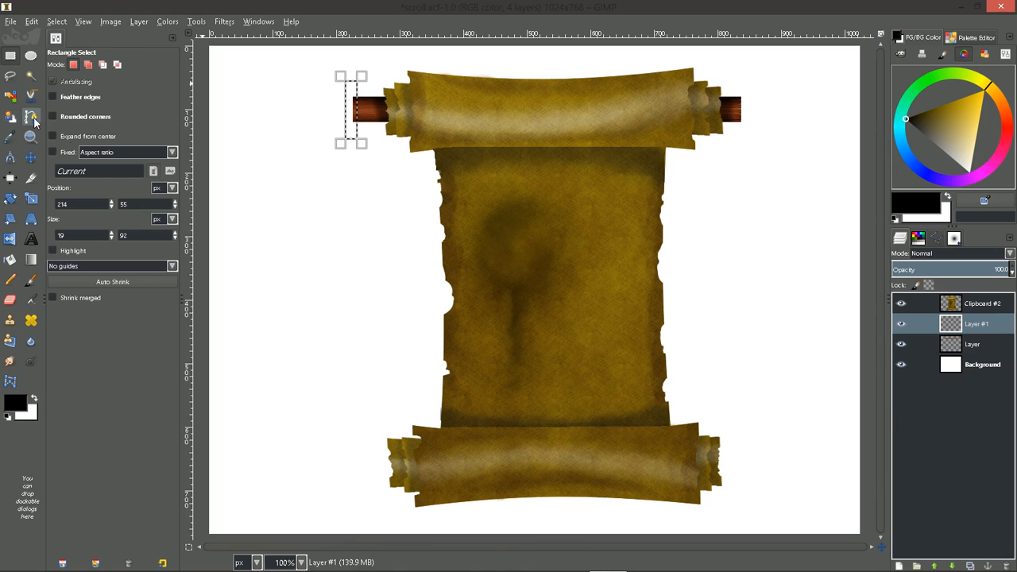
key(shift)
drag(271, 100, 356, 119)
drag(268, 108, 310, 114)
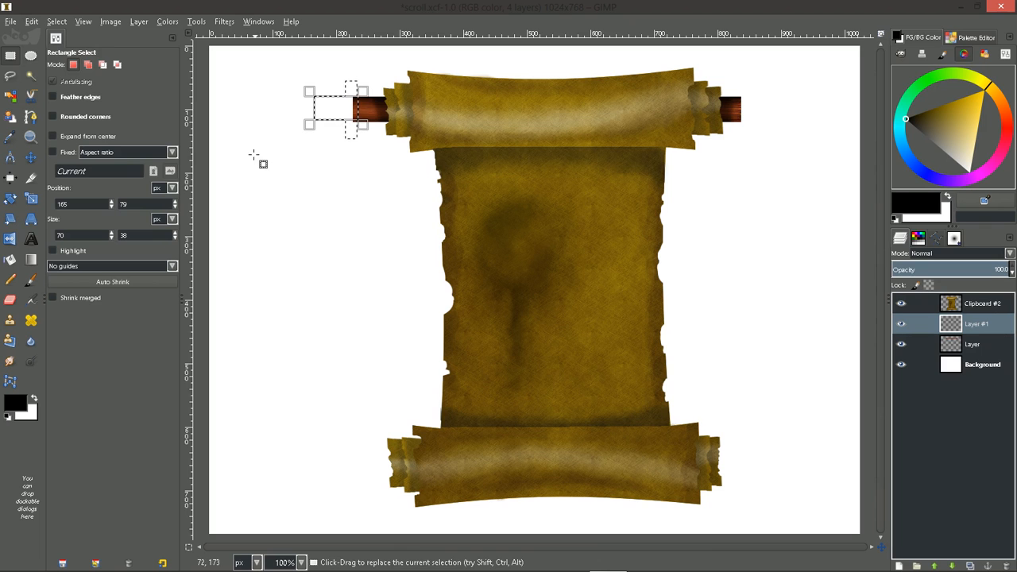
Try adding an ellipse to the left end of the selection, and undo it
click(30, 54)
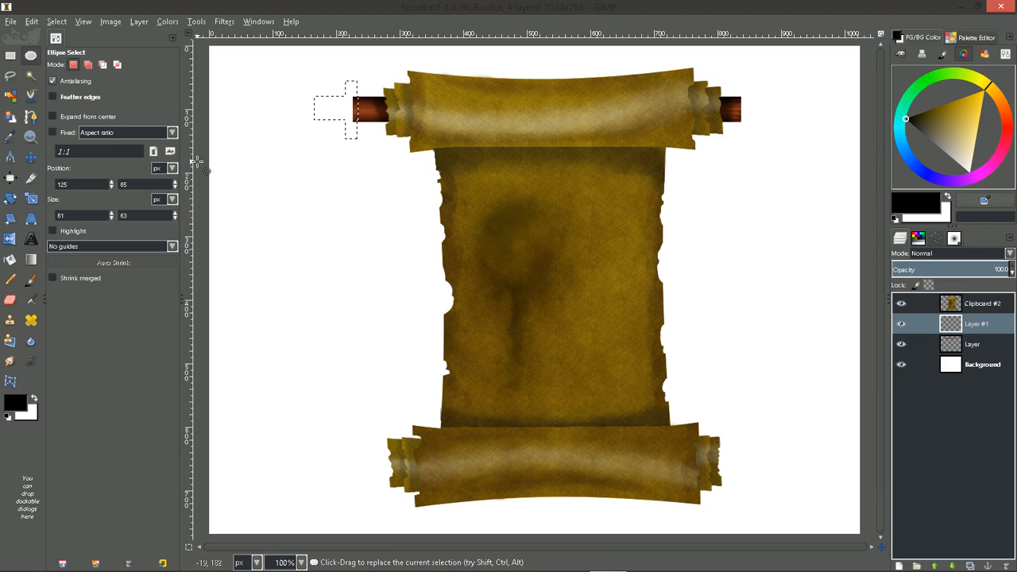
mouse_move(288, 95)
mouse_down()
mouse_move(322, 128)
mouse_move(299, 105)
mouse_up()
key(ctrl+z)
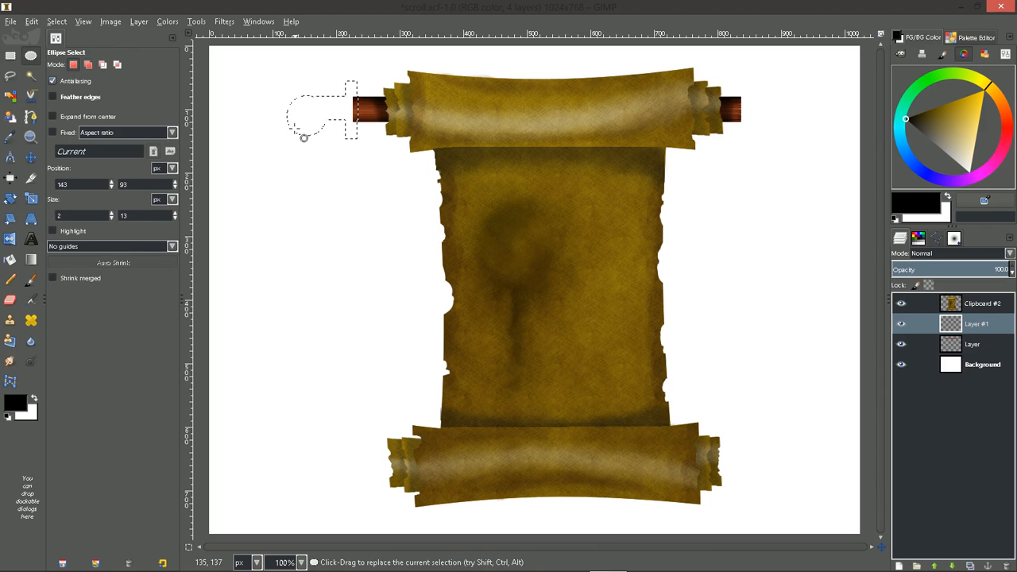
key(ctrl+z)
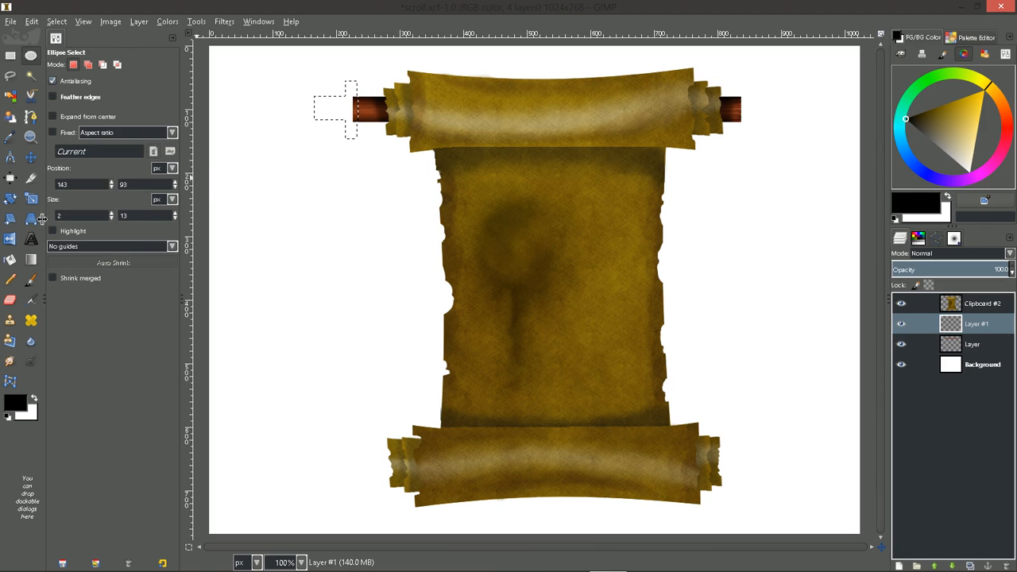
Fill the cap selection with the Wood #2 pattern, fill an ellipse of about 76 × 54 px at its left end likewise, and clear the selection
click(11, 259)
click(316, 109)
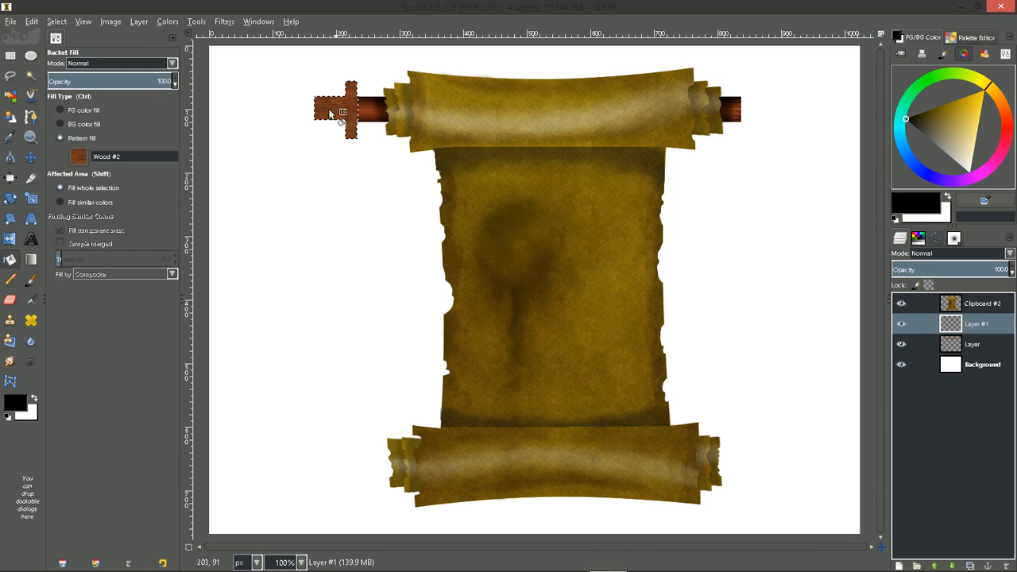
click(31, 55)
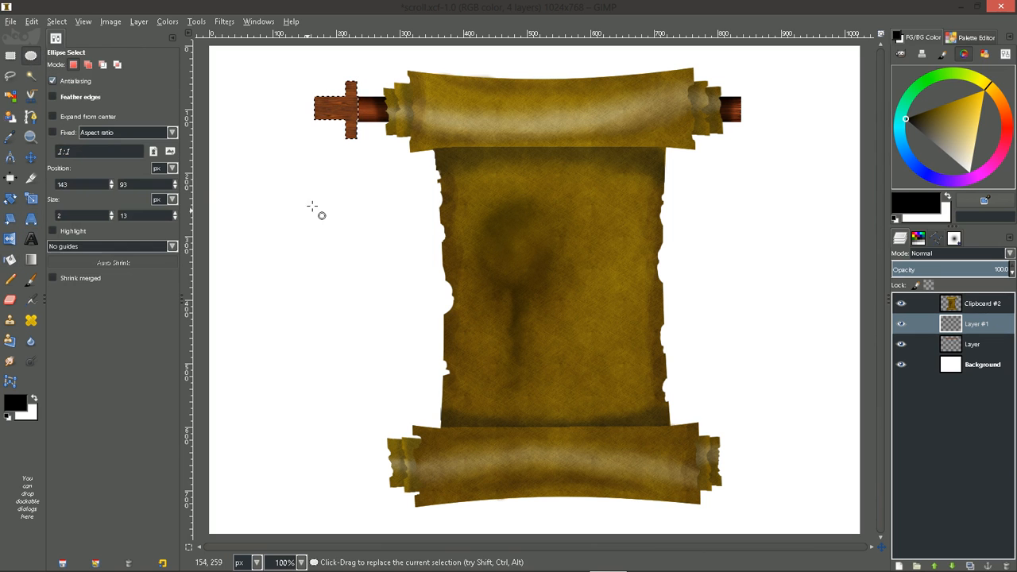
drag(275, 99, 299, 106)
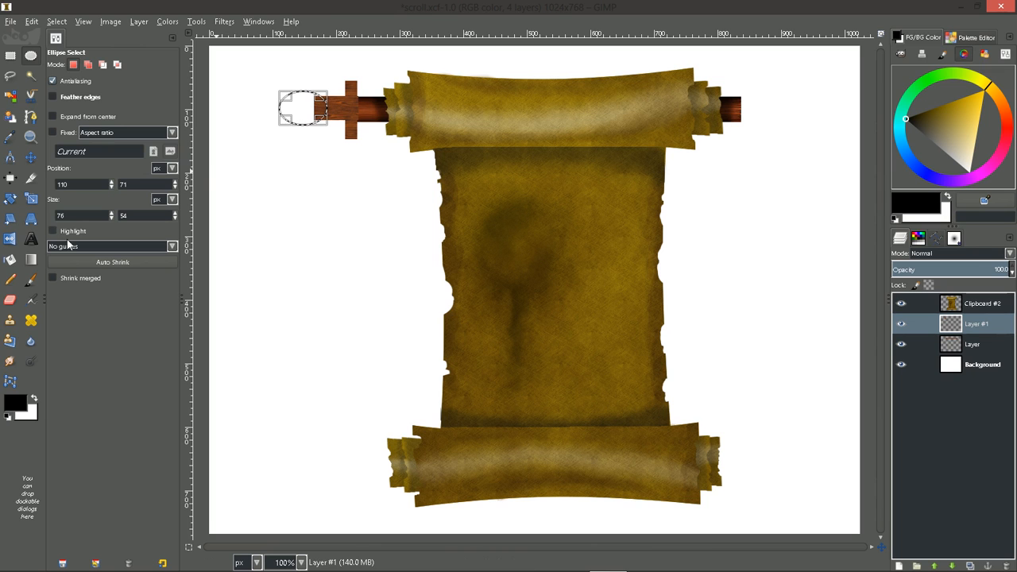
click(10, 259)
click(300, 107)
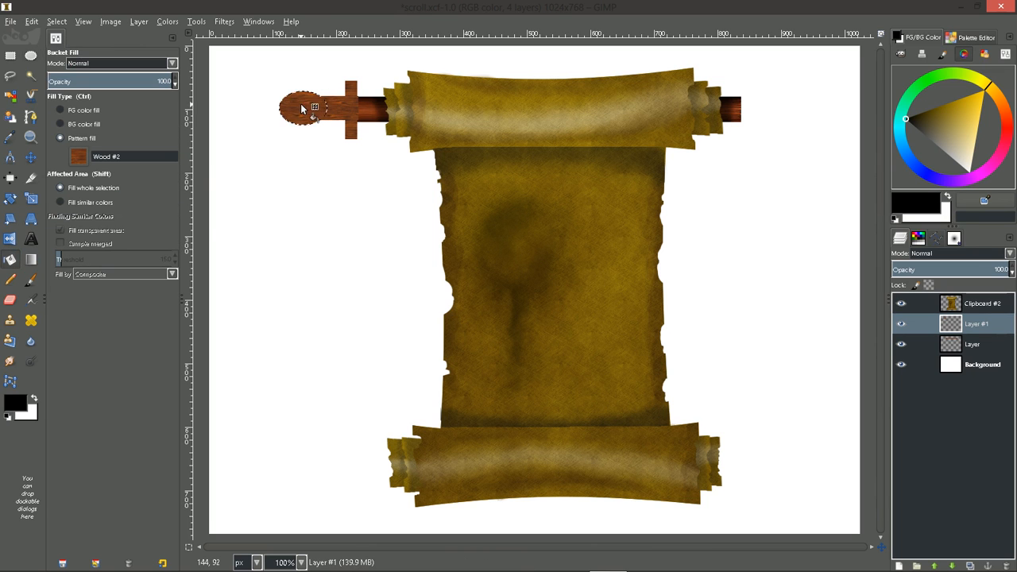
key(ctrl+shift+a)
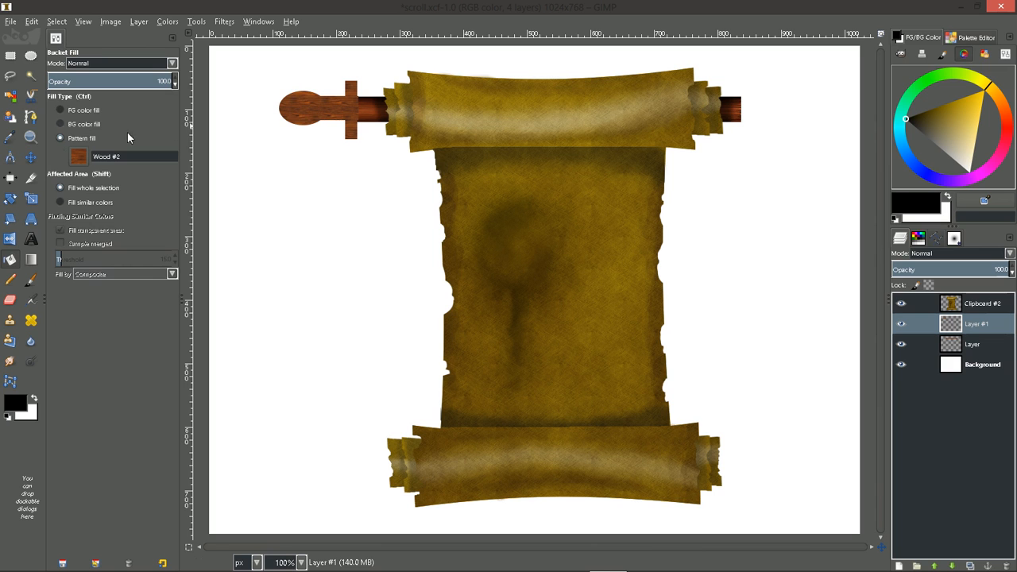
Move the wooden end cap layer about 20 px right and 2 px down so it meets the upper rod's left end
click(31, 157)
drag(294, 112, 309, 113)
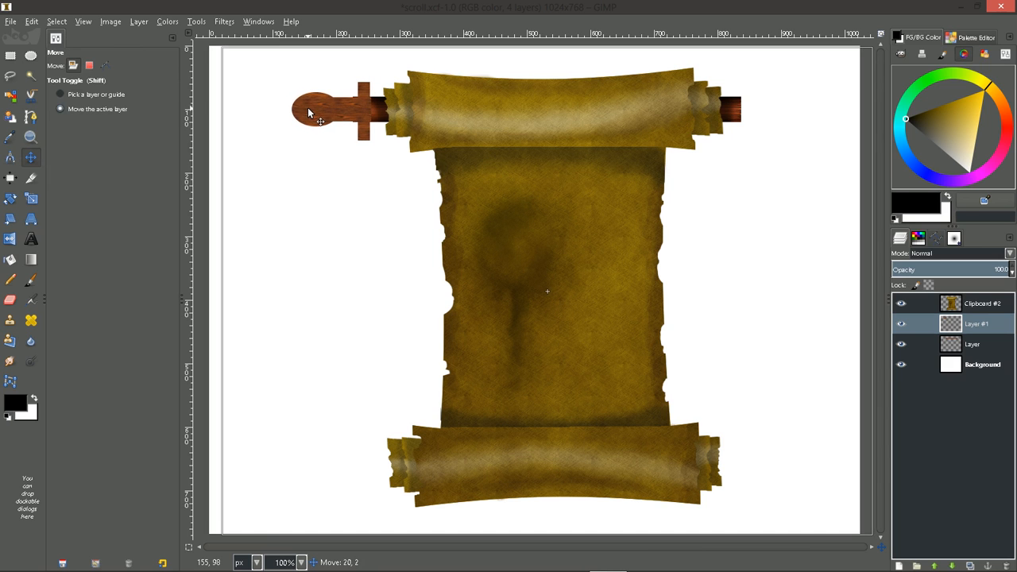
drag(308, 113, 308, 114)
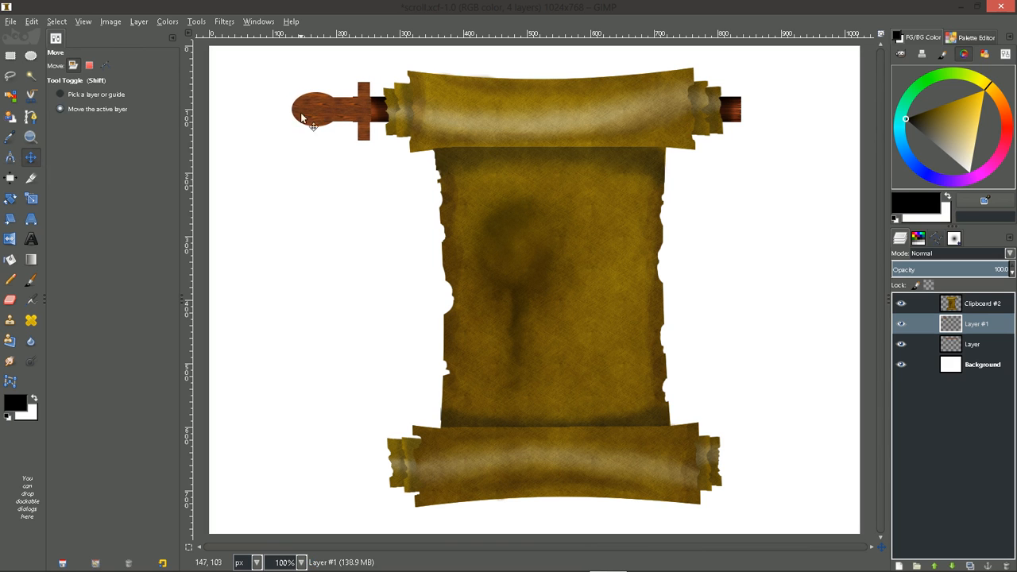
Scale the end cap layer to 1024 × 773 px, stretch it slightly taller again, and nudge it into line with the rod
click(32, 198)
click(318, 130)
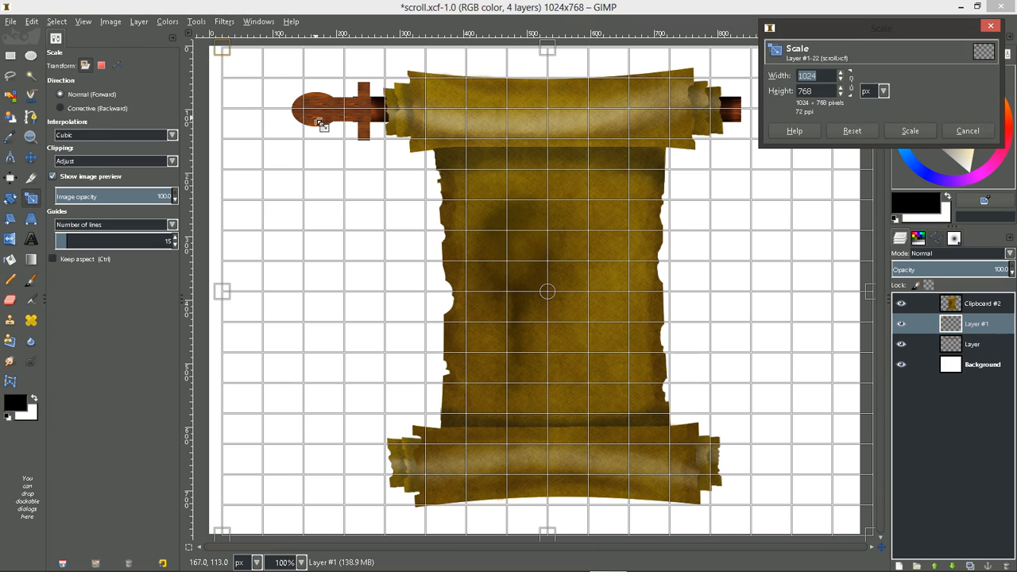
drag(544, 49, 545, 47)
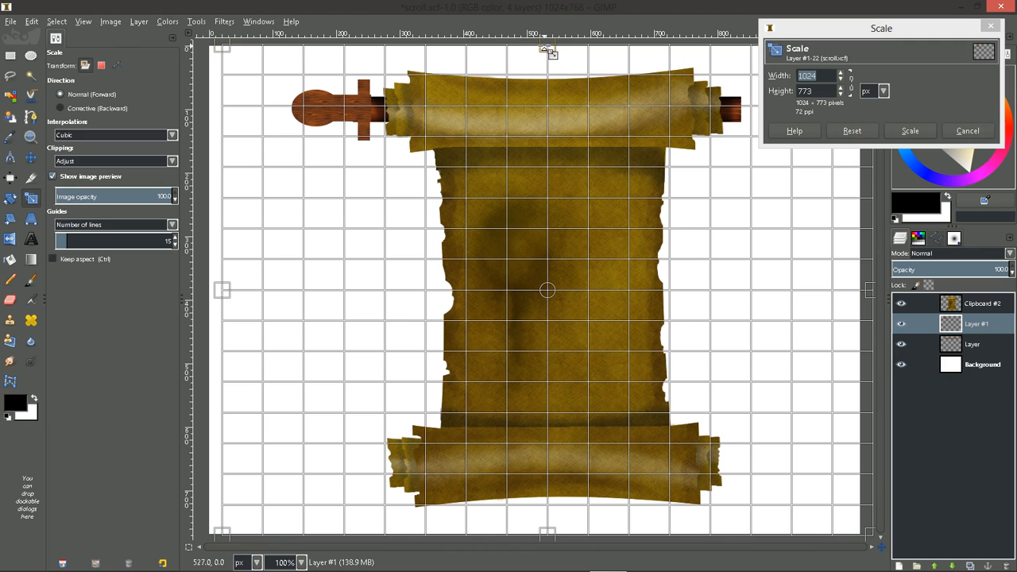
drag(548, 292, 549, 295)
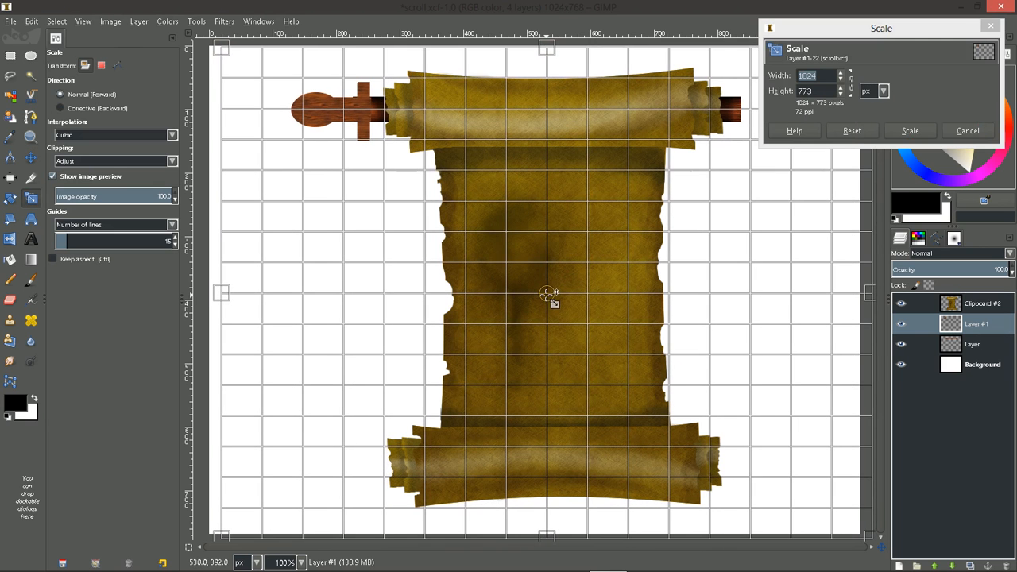
click(909, 130)
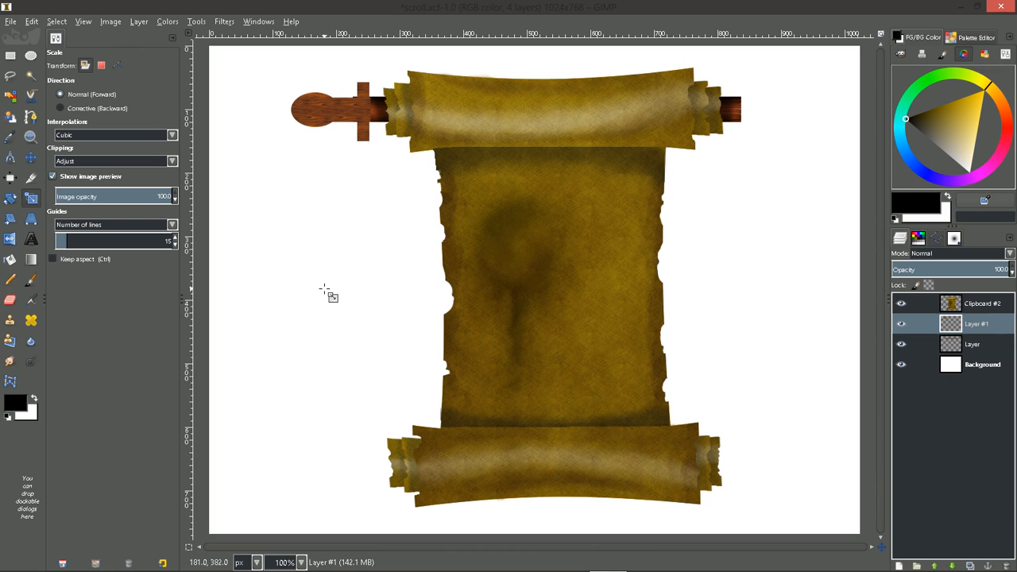
click(342, 113)
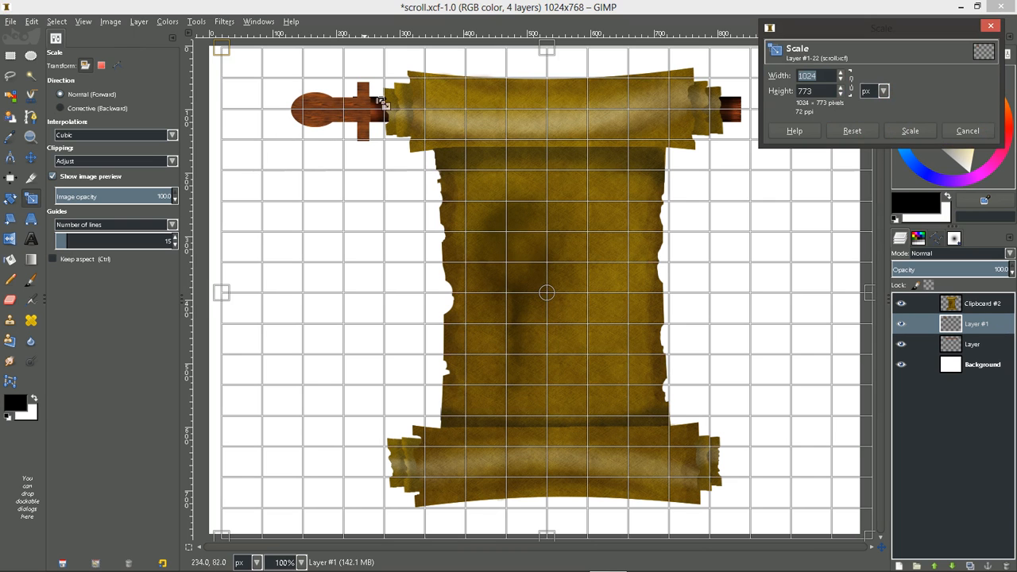
drag(545, 48, 547, 46)
click(909, 130)
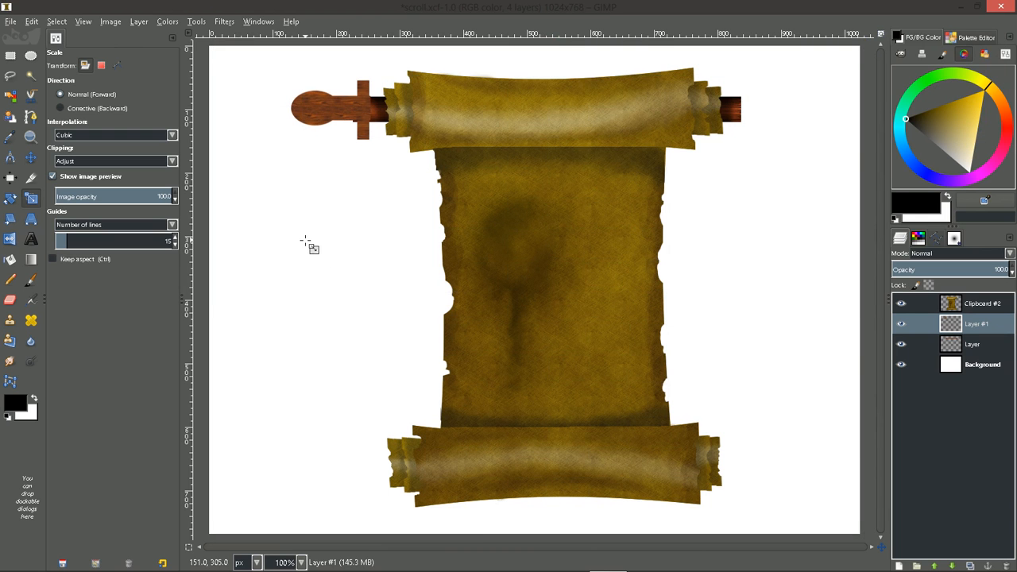
click(31, 157)
drag(330, 103, 331, 104)
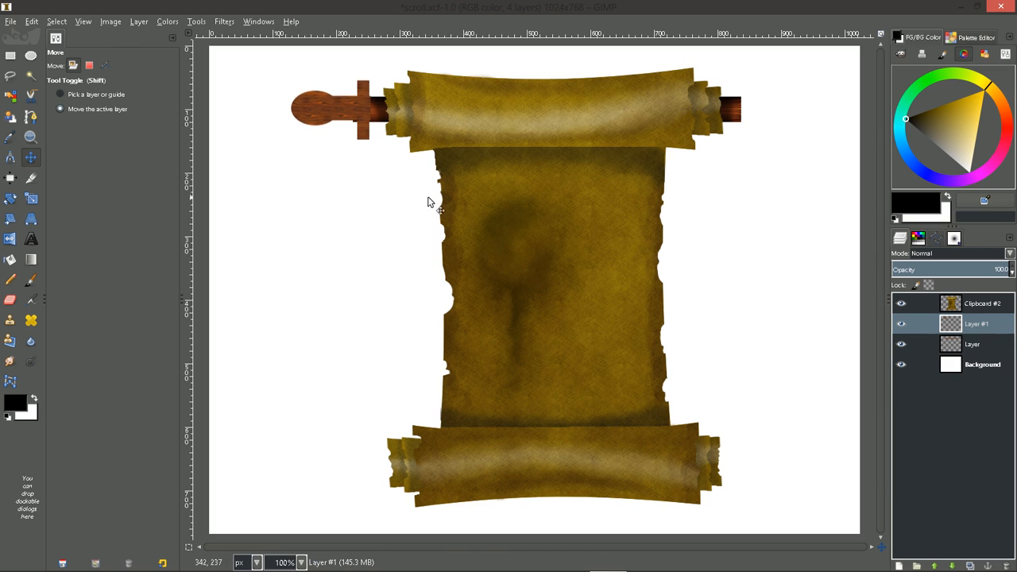
Select the end cap from its layer's alpha, scale it to 125 × 102 px, and shift it slightly left and down on the rod
right_click(978, 329)
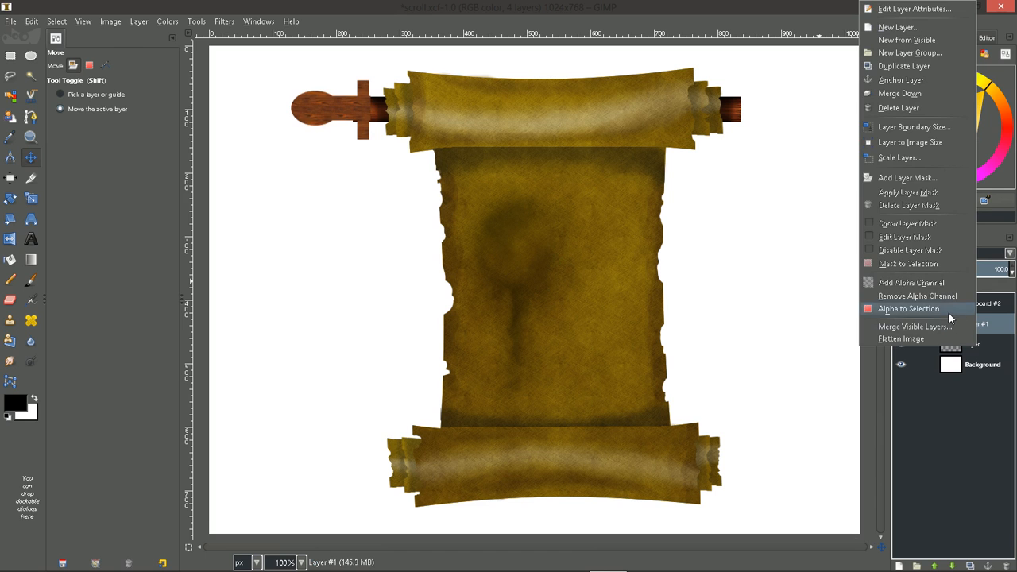
click(908, 308)
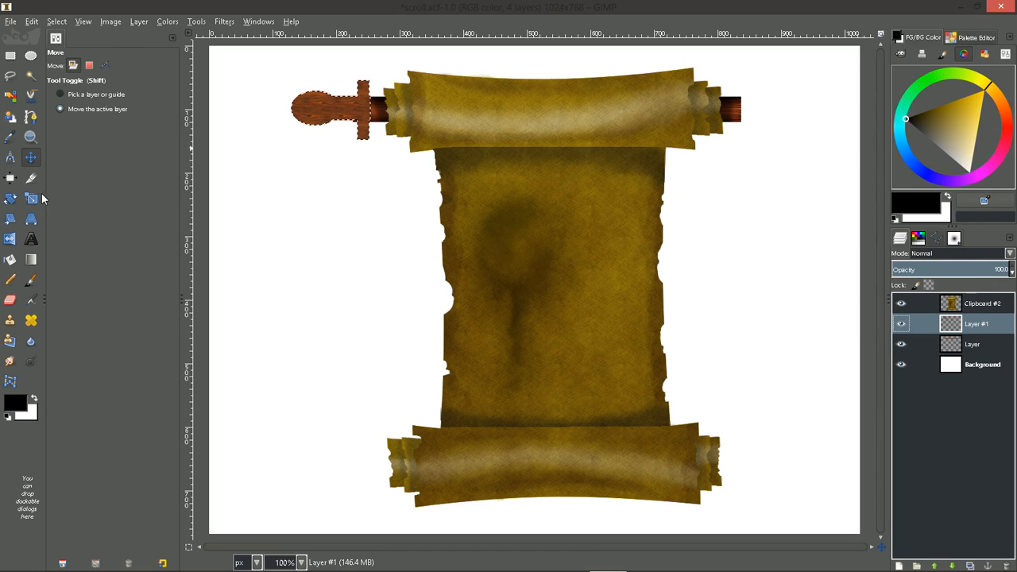
click(31, 198)
click(329, 111)
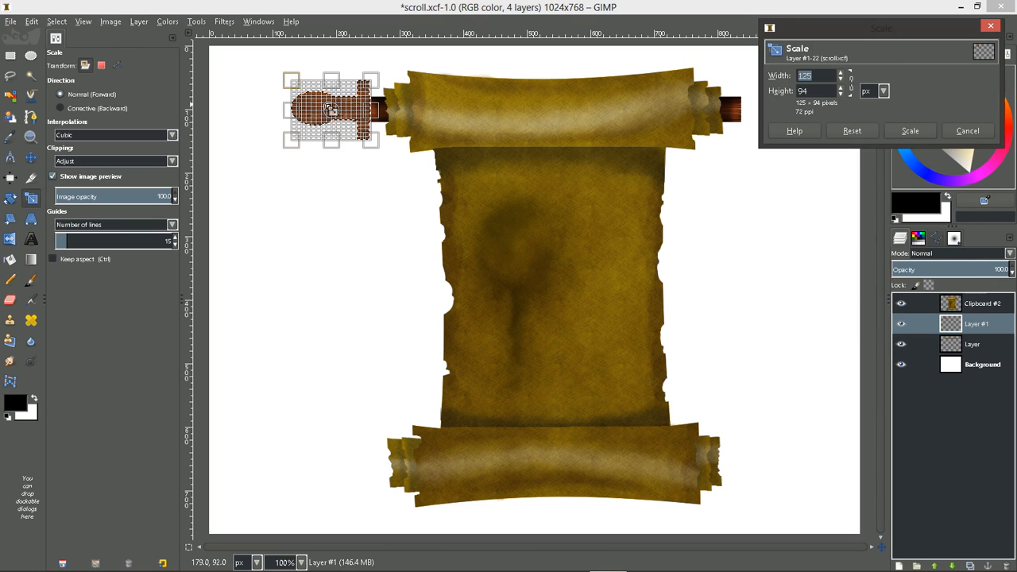
drag(337, 151, 338, 159)
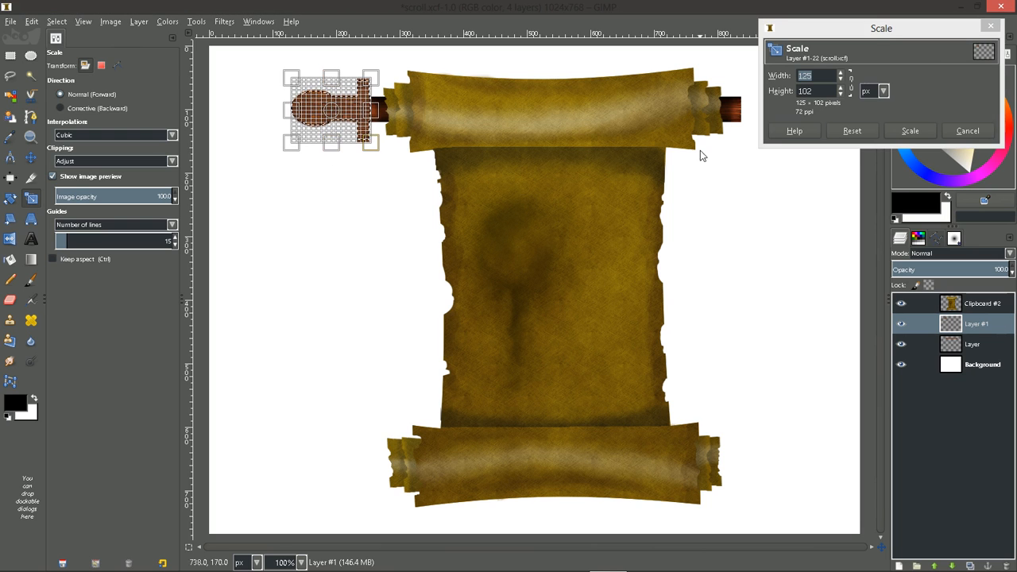
click(910, 130)
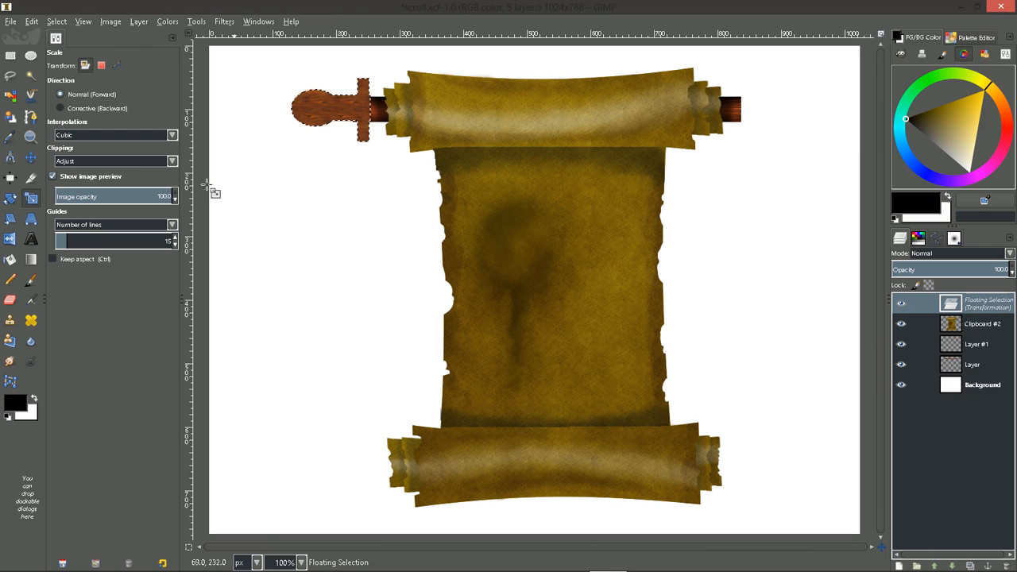
click(30, 156)
drag(314, 113, 309, 113)
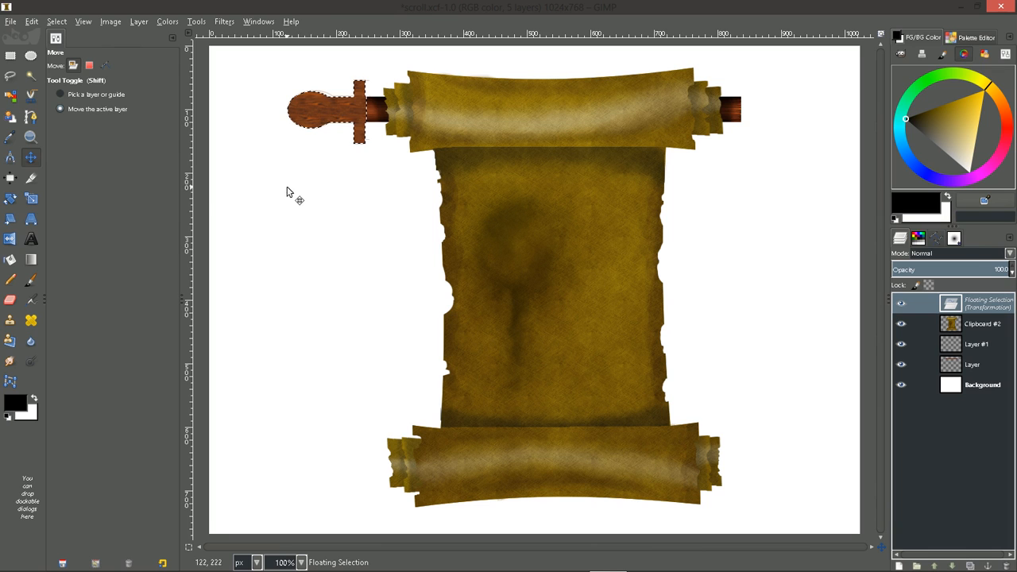
Anchor the scaled floating end cap to its layer and select its shape from the layer's alpha
key(ctrl+c)
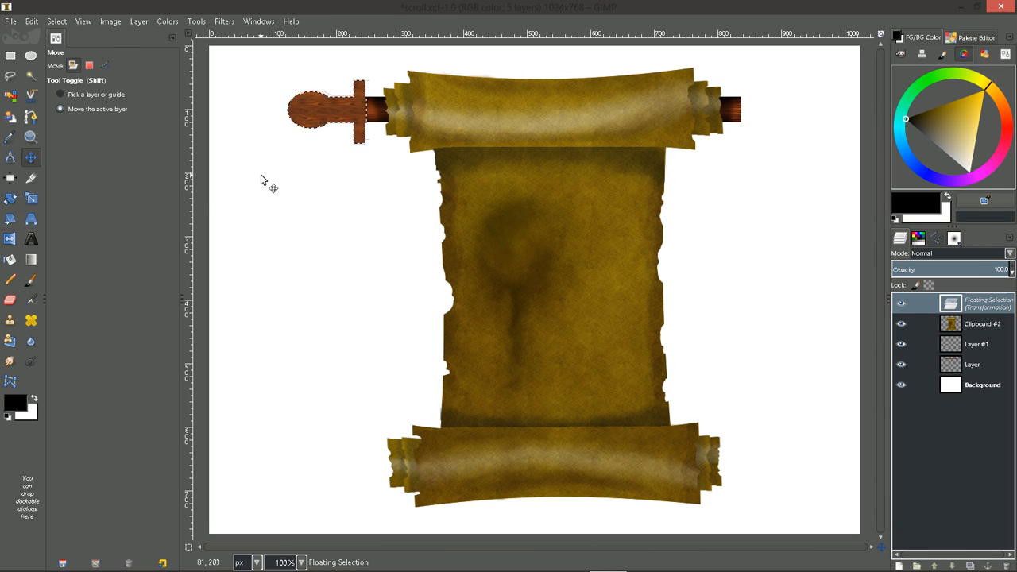
click(35, 278)
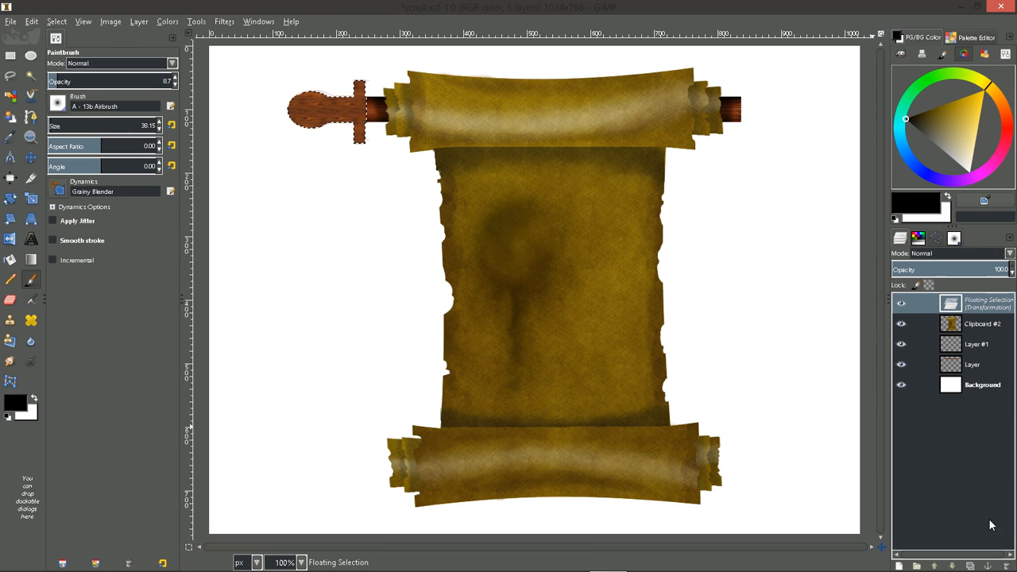
click(989, 566)
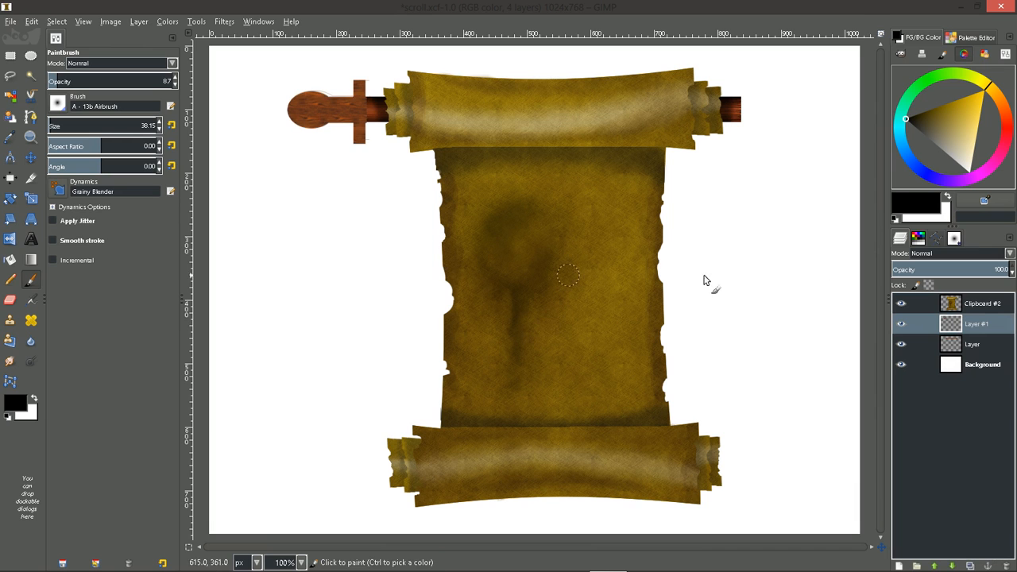
right_click(977, 332)
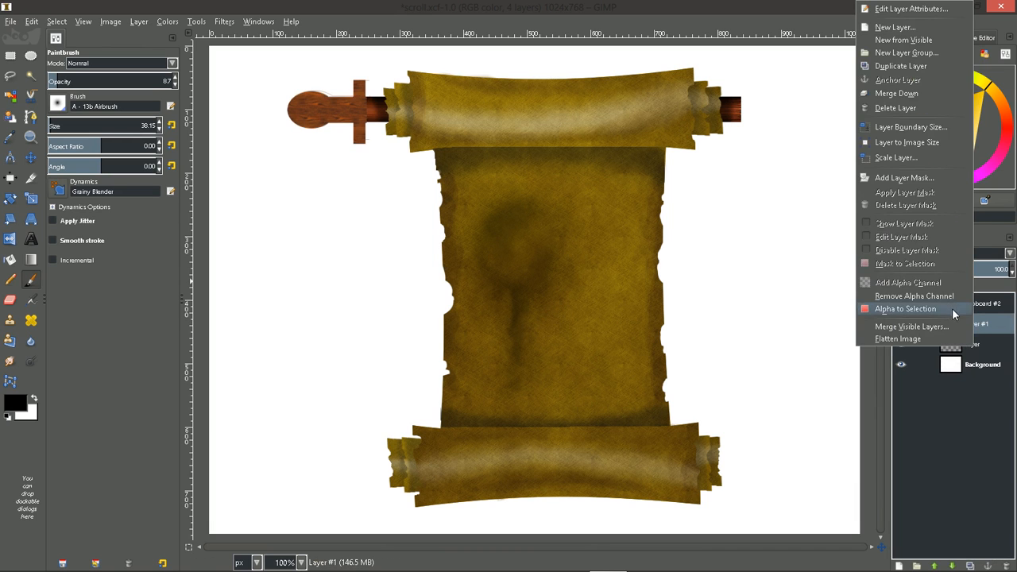
click(951, 310)
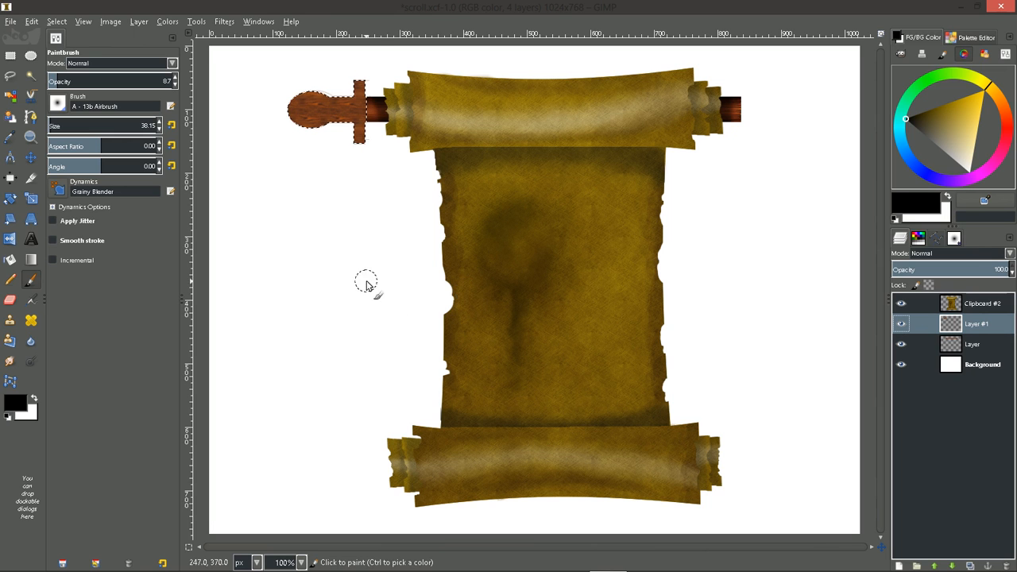
scroll(327, 253, up, 1)
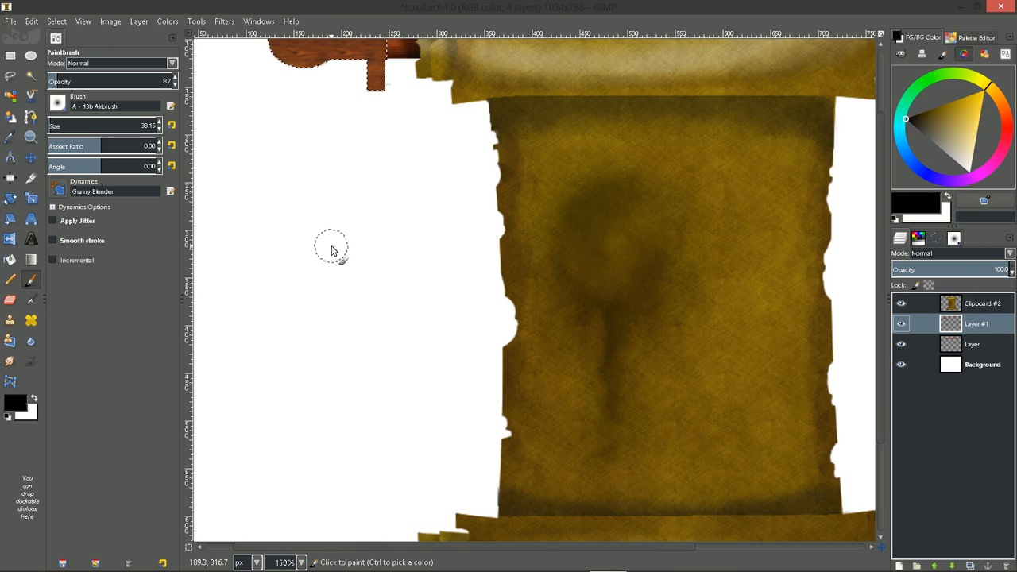
key(space)
key(ctrl+y)
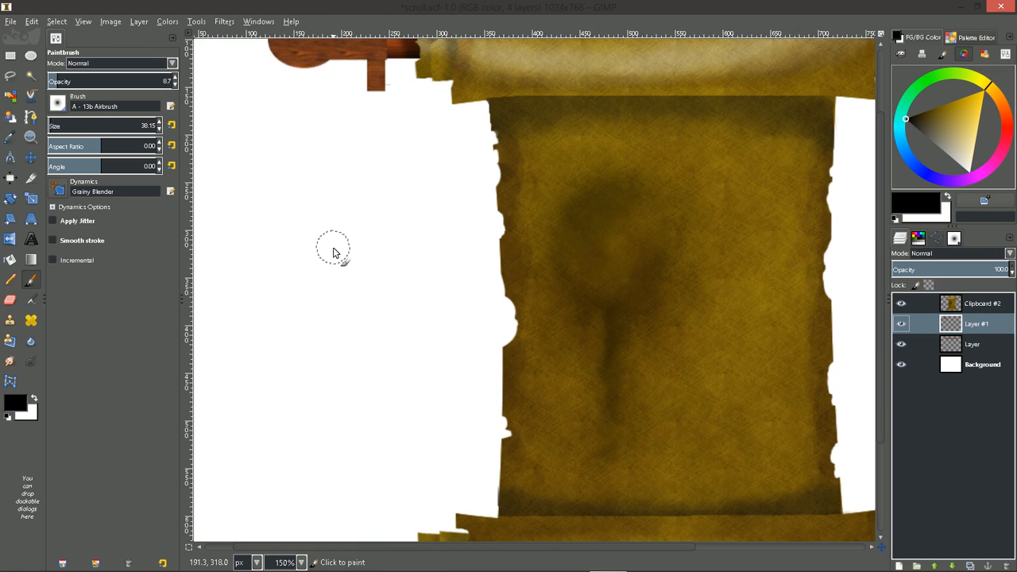
key(ctrl+z)
click(325, 255)
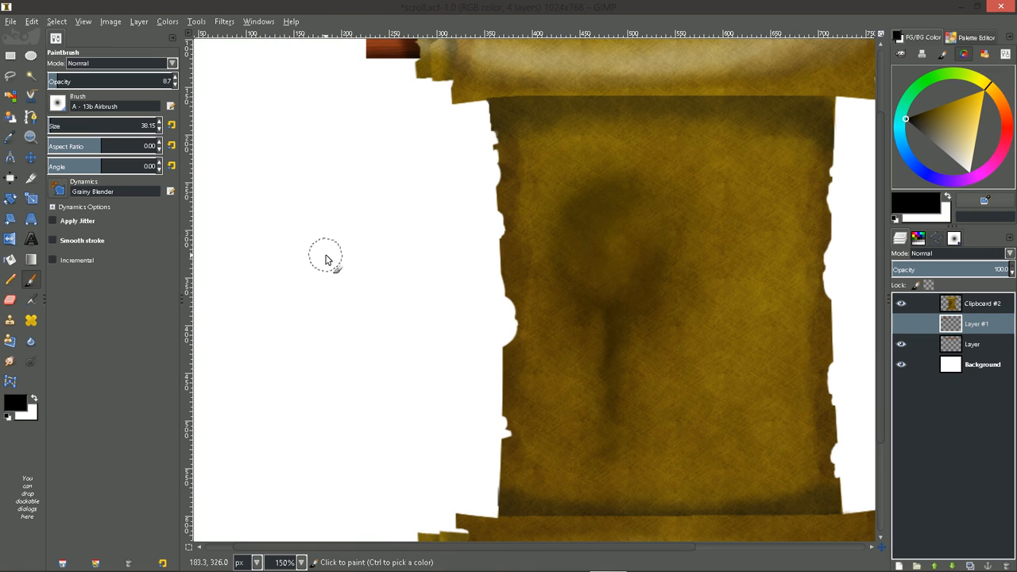
key(ctrl+z)
key(space)
drag(329, 250, 342, 392)
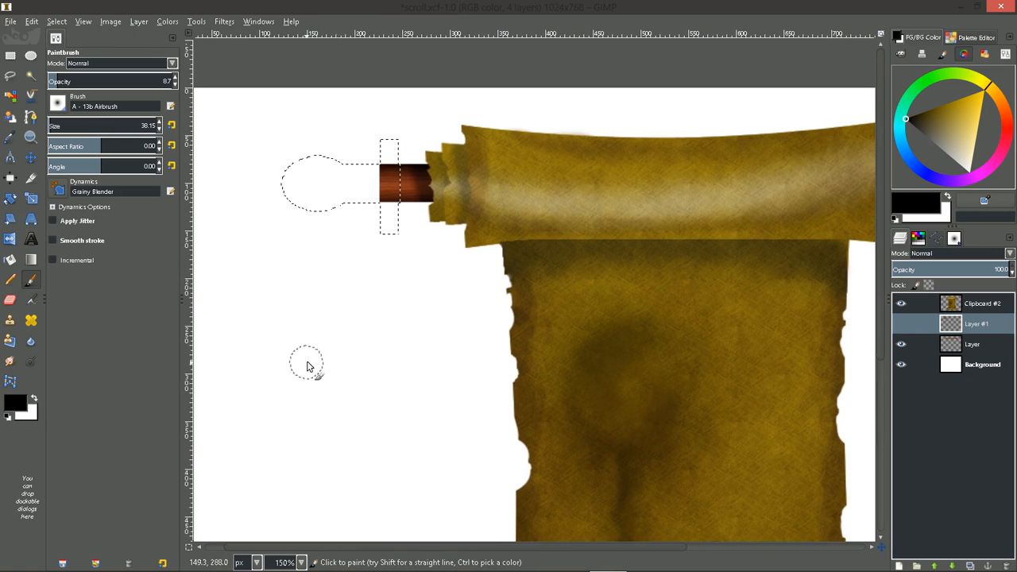
key(ctrl+y)
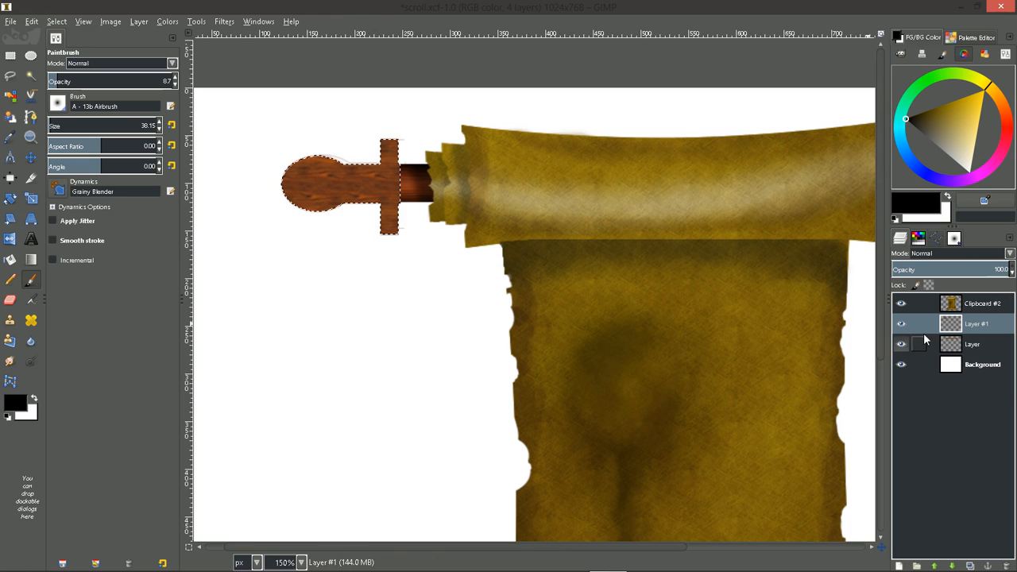
Add a 1024 × 768 px transparent layer above the end cap layer and set the foreground color to light grey e2e2e2
click(901, 566)
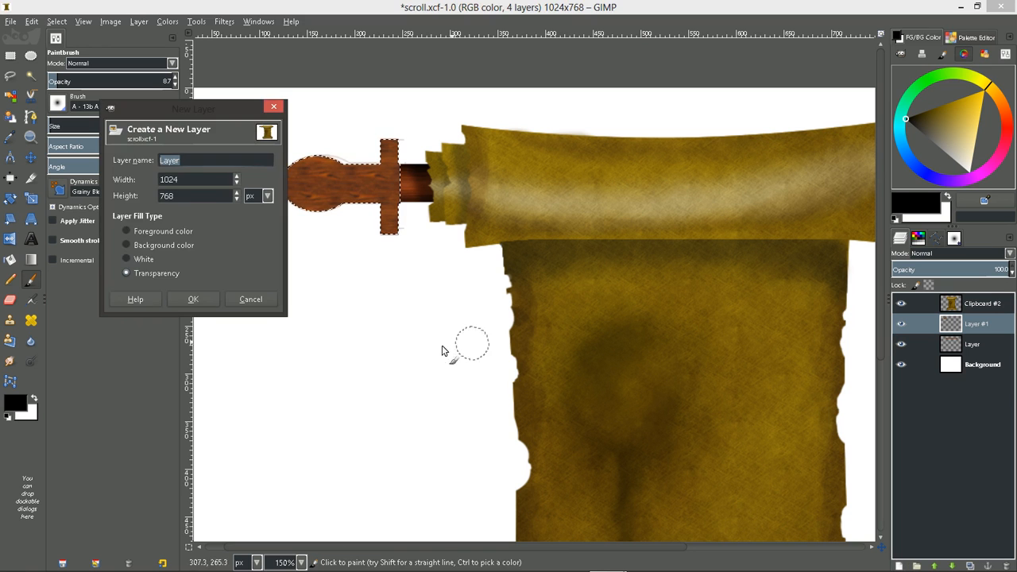
click(208, 297)
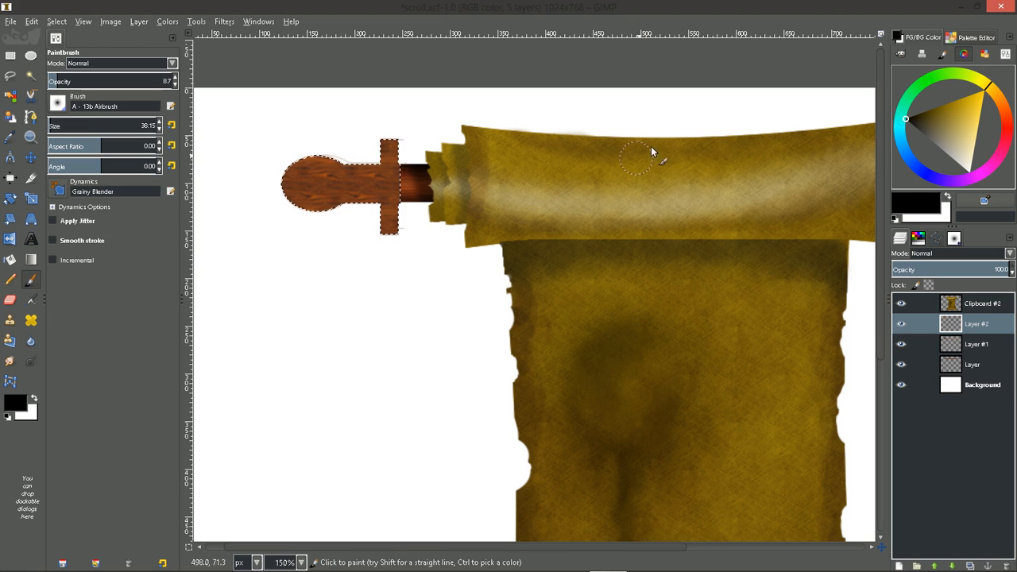
drag(915, 135, 955, 177)
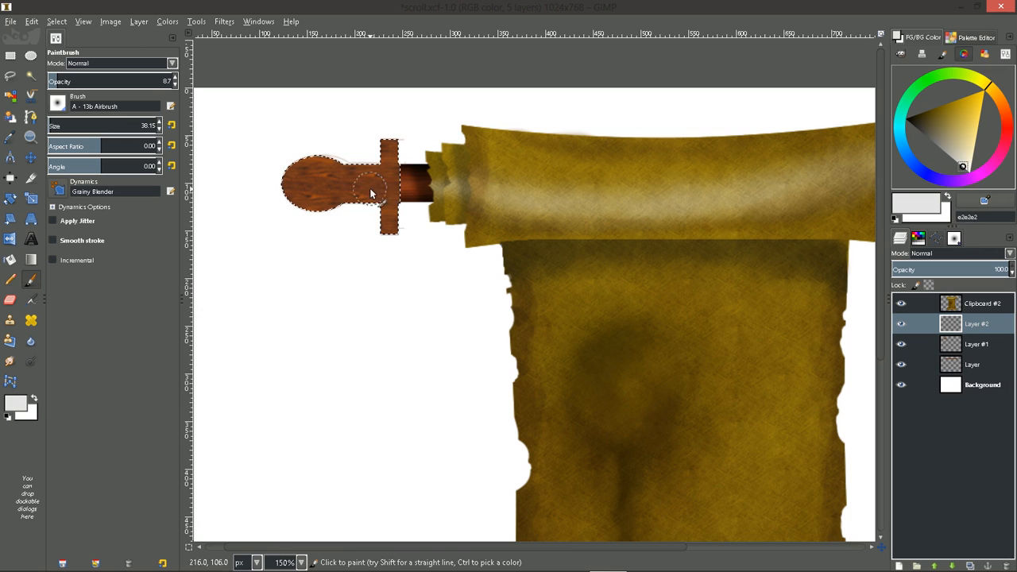
Paint light highlights along the end cap's neck and crosspiece with the airbrush at size 10.15 and opacity 23.1
key(bracketleft)
key(bracketleft)
key(bracketleft)
key(bracketleft)
key(bracketleft)
key(bracketleft)
key(bracketleft)
key(bracketleft)
key(bracketleft)
key(bracketleft)
key(bracketleft)
key(bracketleft)
key(bracketleft)
key(bracketleft)
key(bracketleft)
key(bracketleft)
key(bracketleft)
key(bracketleft)
key(bracketleft)
key(bracketleft)
key(bracketleft)
key(bracketleft)
key(bracketleft)
key(bracketleft)
key(bracketleft)
key(bracketleft)
key(bracketleft)
key(bracketleft)
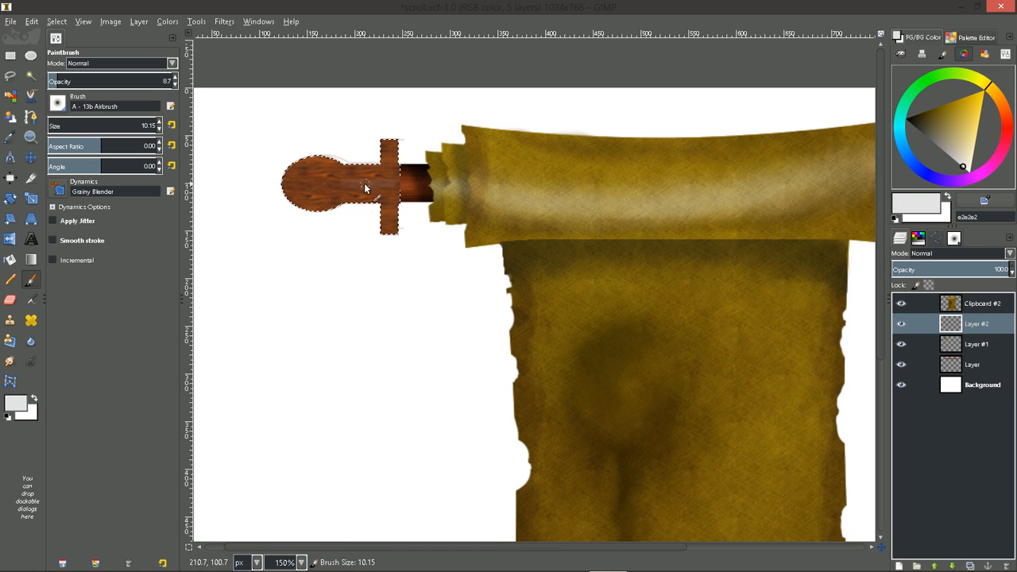
drag(61, 80, 74, 80)
drag(395, 182, 364, 182)
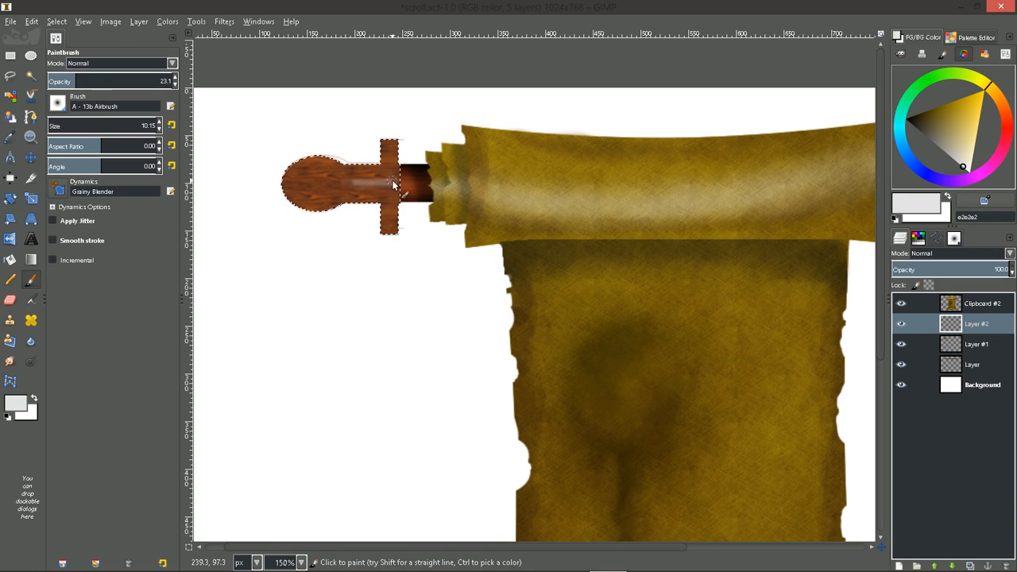
drag(395, 182, 367, 184)
mouse_move(391, 190)
mouse_down()
mouse_move(392, 230)
mouse_move(389, 202)
mouse_move(389, 216)
mouse_up()
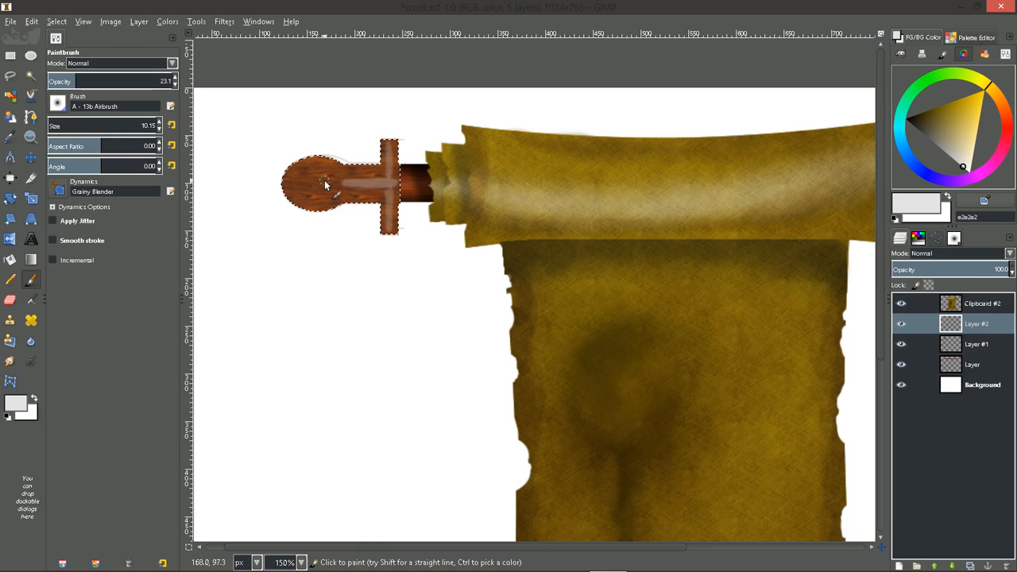
Adjust the brush to size 14.15 and paint a highlight on the end cap's round knob, strengthening those on neck and crosspiece
key(bracketright)
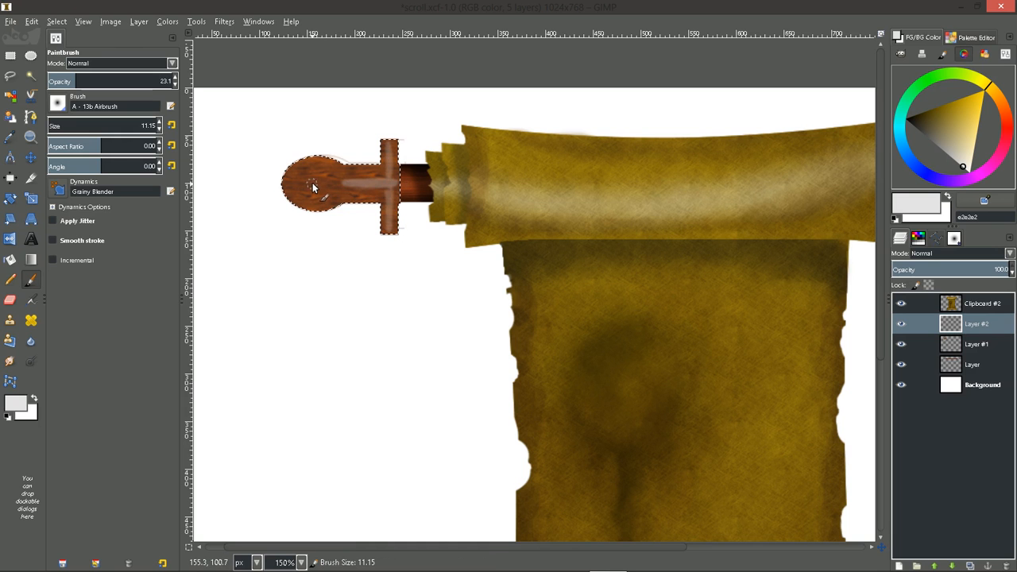
key(bracketright)
key(bracketright)
key(bracketright)
key(bracketleft)
key(bracketleft)
key(bracketleft)
key(bracketleft)
key(bracketleft)
key(bracketleft)
key(bracketleft)
key(bracketleft)
key(bracketright)
key(bracketright)
key(bracketright)
key(bracketright)
key(bracketright)
key(bracketright)
key(bracketright)
key(bracketleft)
key(bracketleft)
key(bracketleft)
key(bracketleft)
key(bracketleft)
key(bracketleft)
drag(329, 183, 361, 181)
mouse_move(388, 147)
mouse_down()
mouse_move(391, 225)
mouse_move(389, 182)
mouse_move(390, 209)
mouse_up()
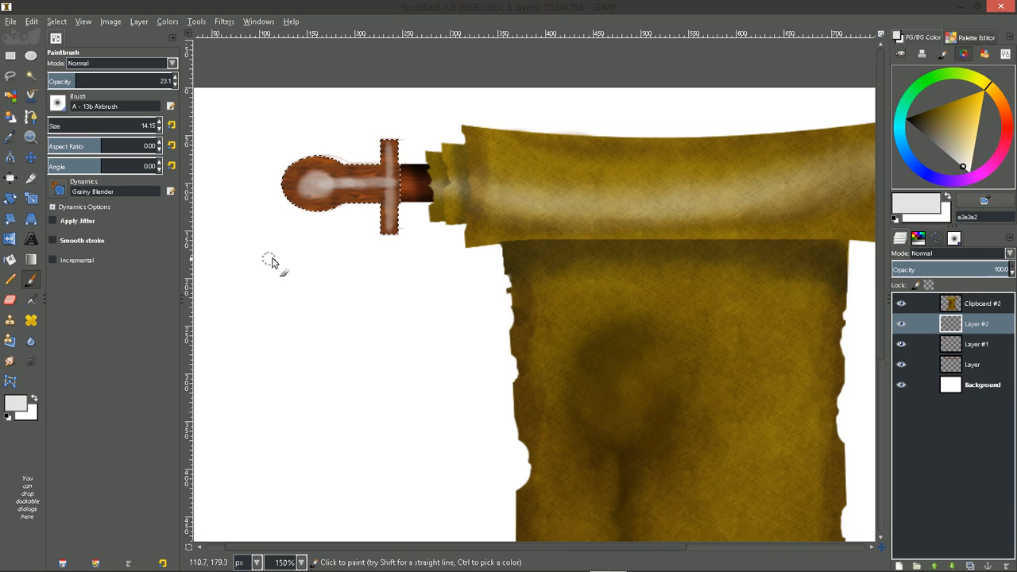
Smudge the highlights on the end cap's knob, neck and crosspiece to blend them into the wood
click(9, 361)
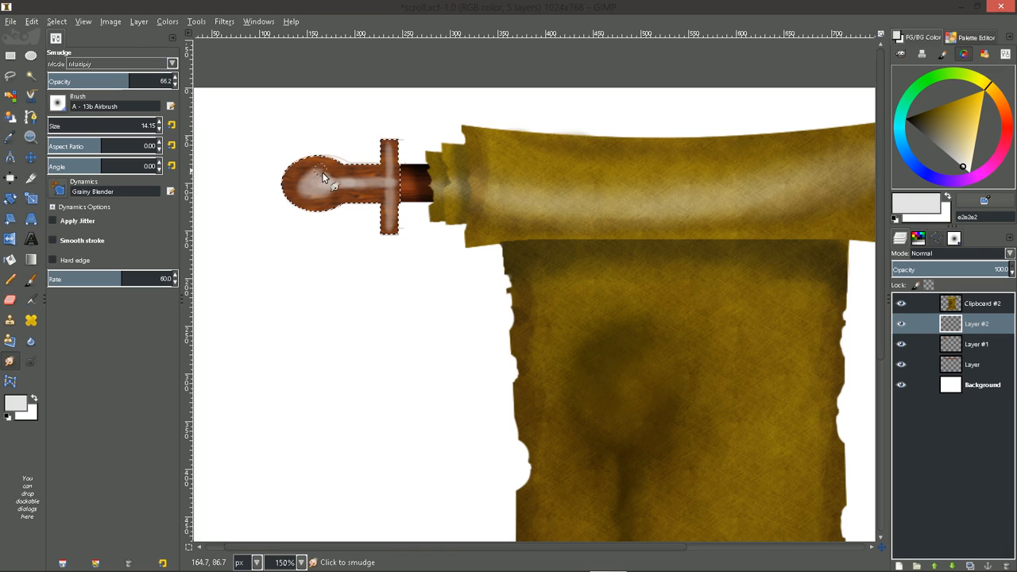
mouse_move(297, 183)
mouse_down()
mouse_move(382, 187)
mouse_move(373, 184)
mouse_move(390, 156)
mouse_up()
mouse_move(376, 186)
mouse_down()
mouse_move(390, 230)
mouse_move(388, 159)
mouse_up()
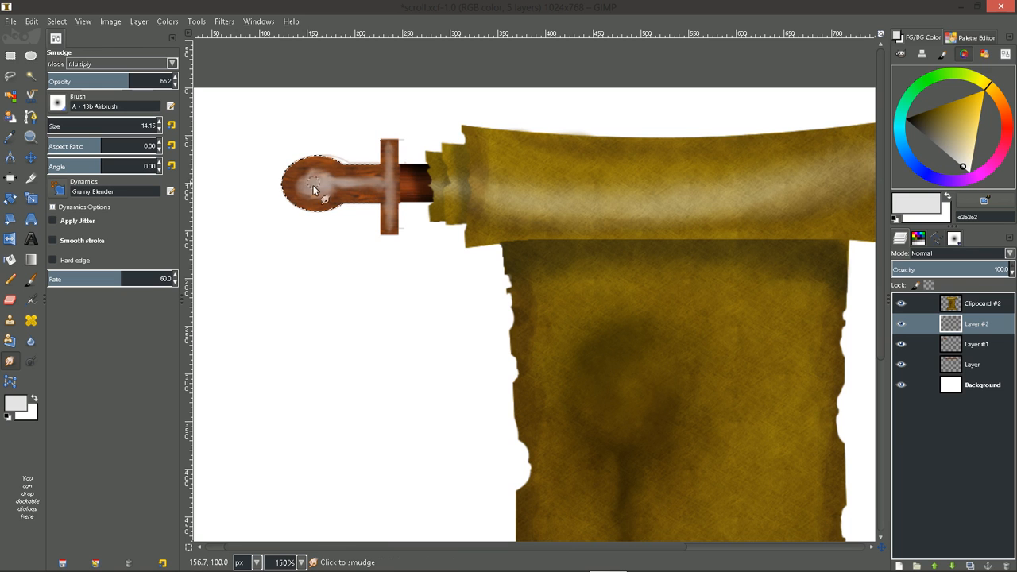
Set the highlight layer's opacity to 42.9 and merge it down into the end cap layer
key(1)
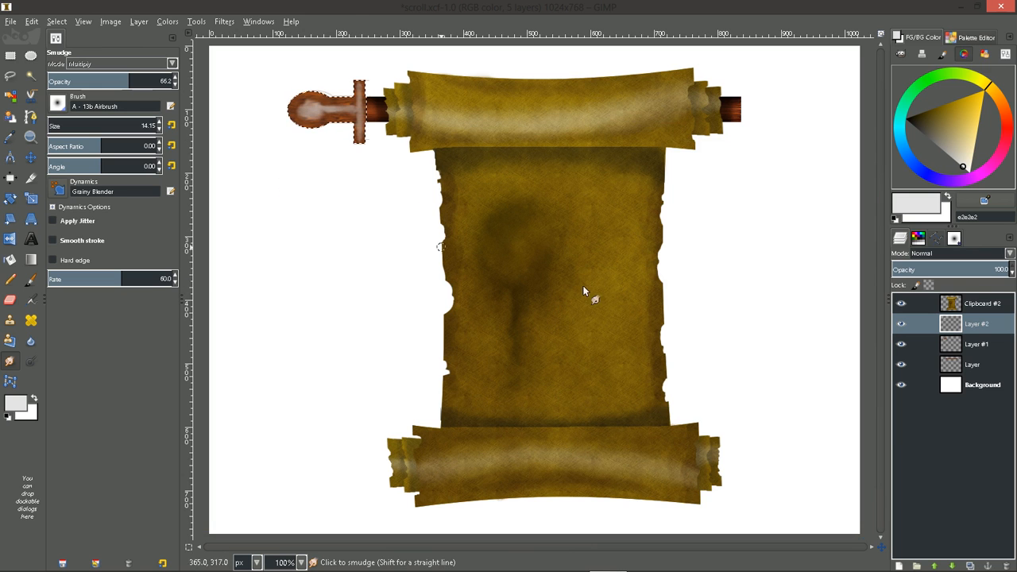
drag(976, 273, 942, 285)
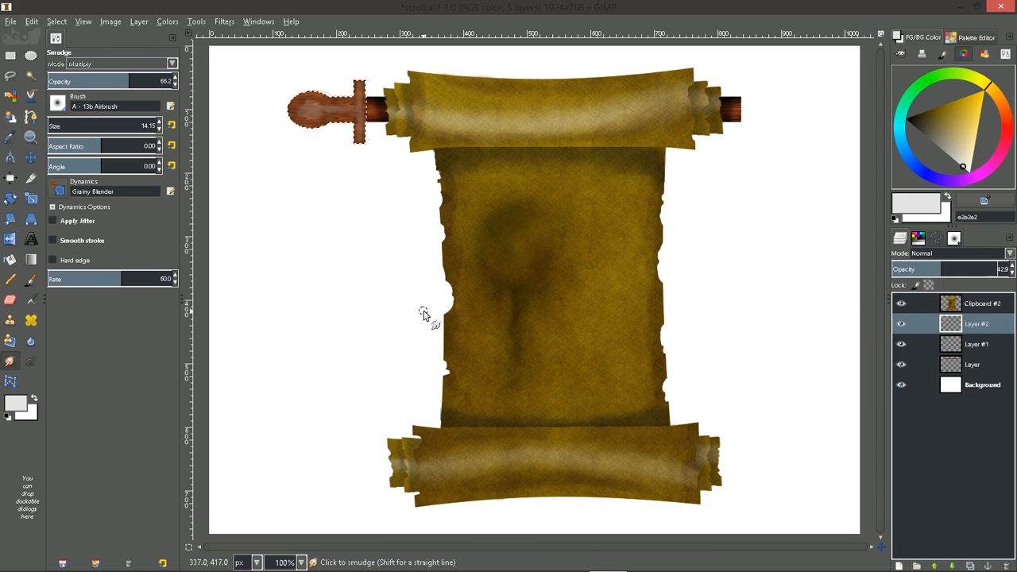
scroll(388, 257, up, 1)
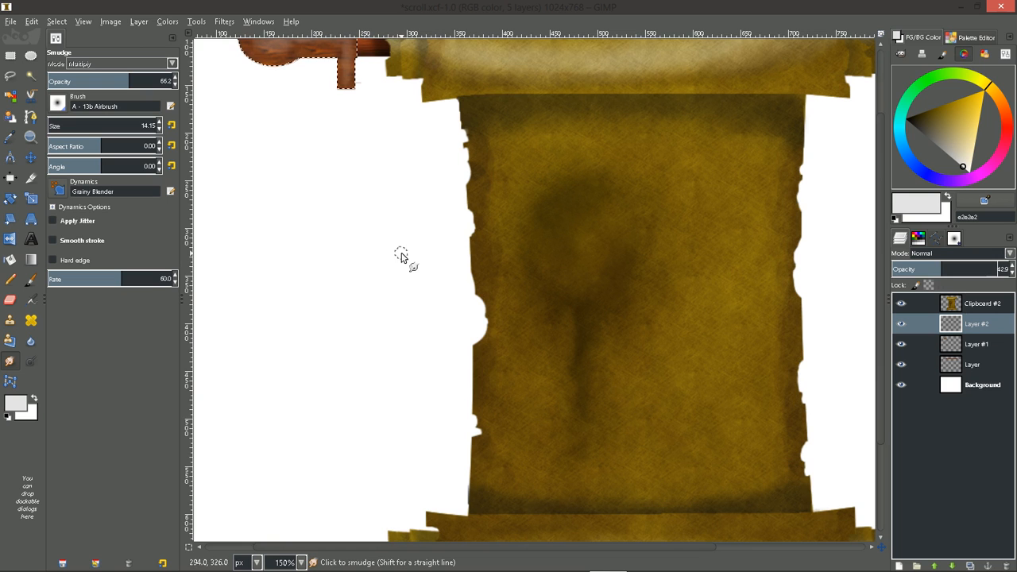
scroll(393, 275, up, 3)
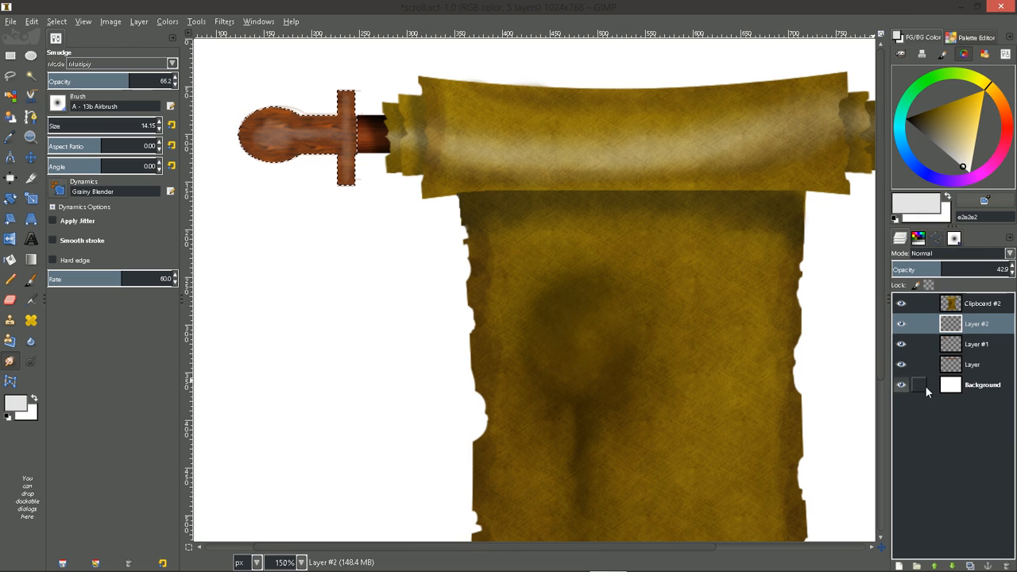
right_click(983, 325)
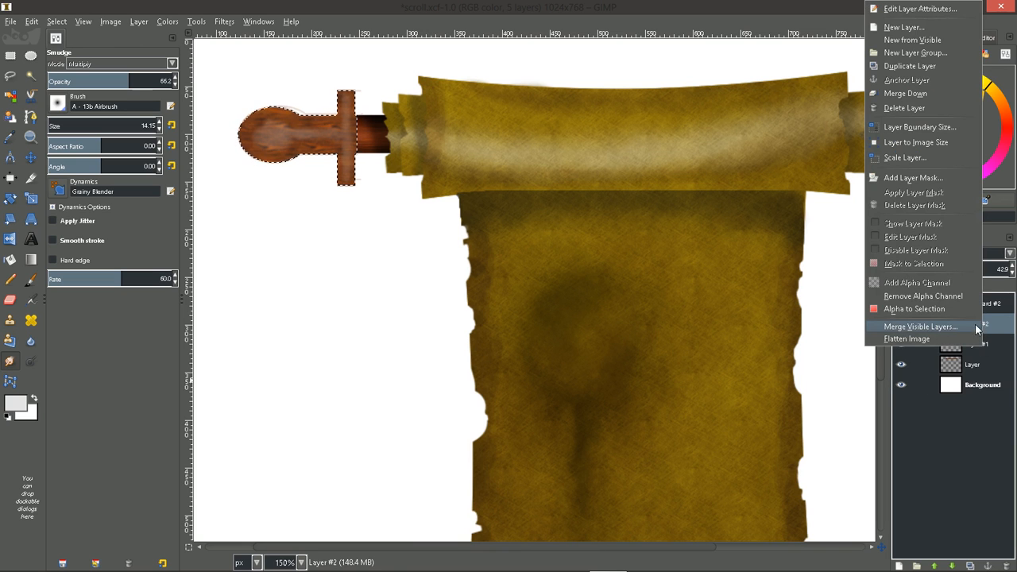
click(904, 107)
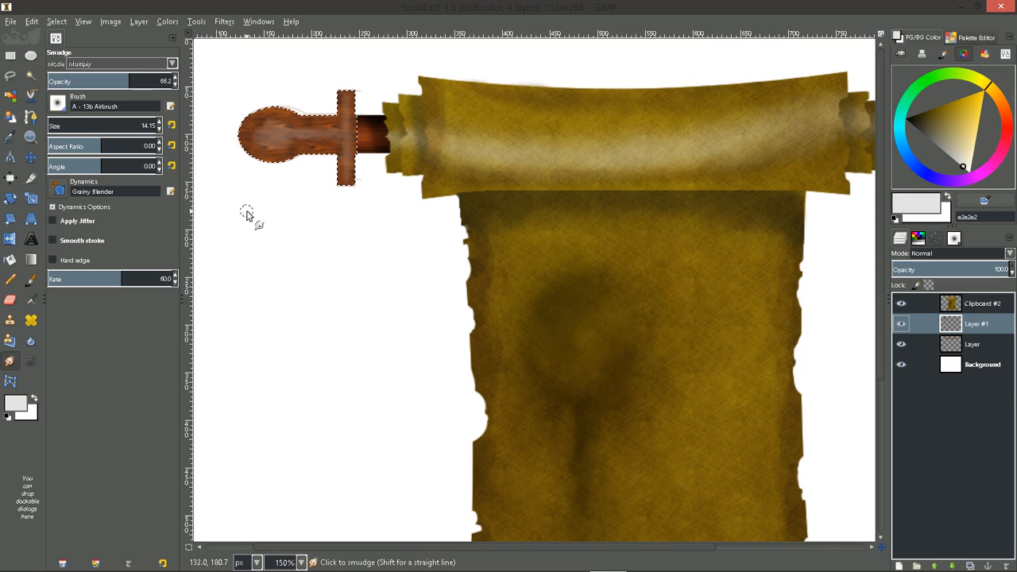
Darken the end cap with Curves by pulling the lower part of the Value curve down, and clear the selection
click(167, 22)
click(212, 131)
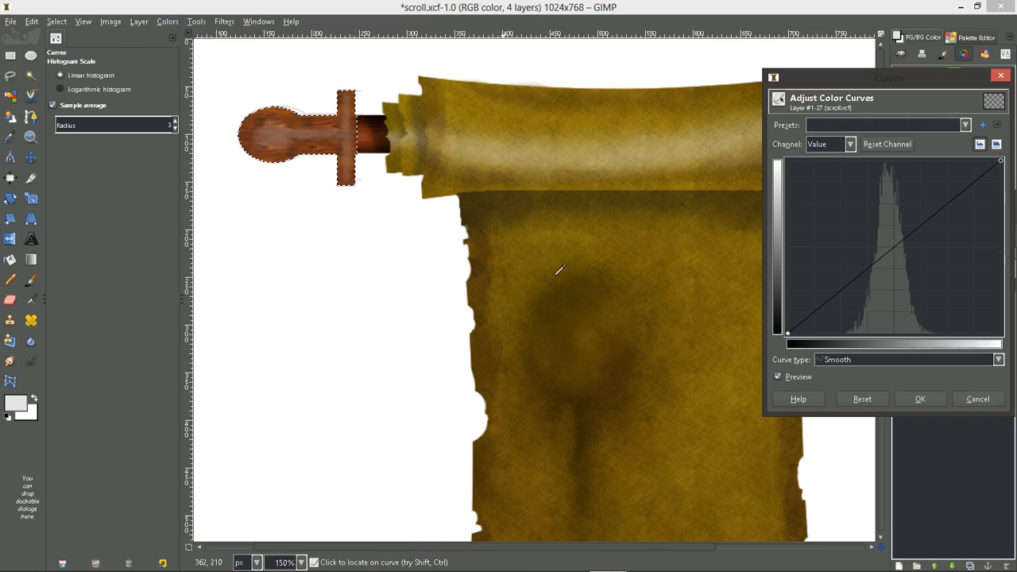
drag(851, 286, 858, 299)
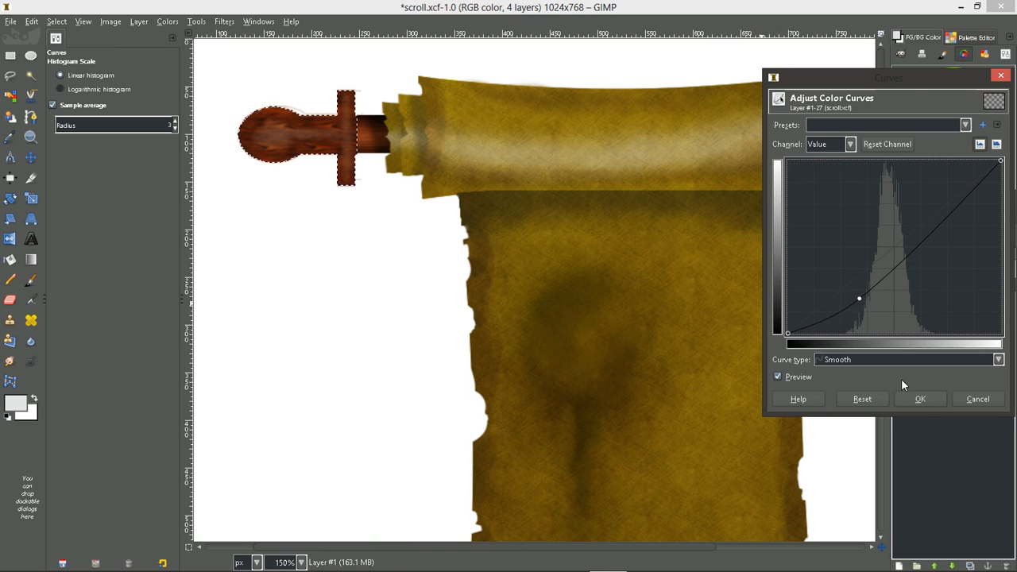
click(920, 399)
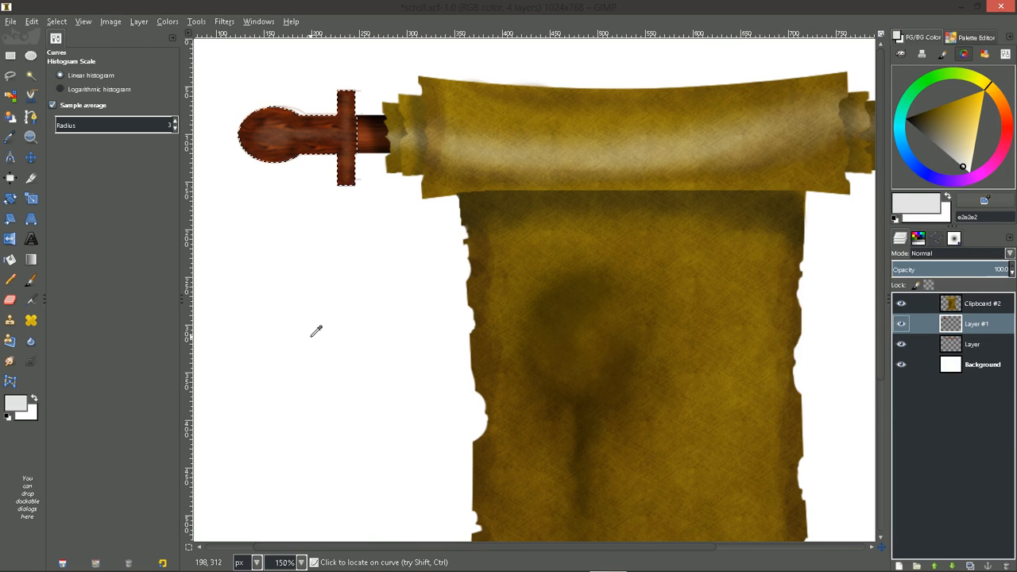
key(ctrl+shift+a)
scroll(318, 307, down, 1)
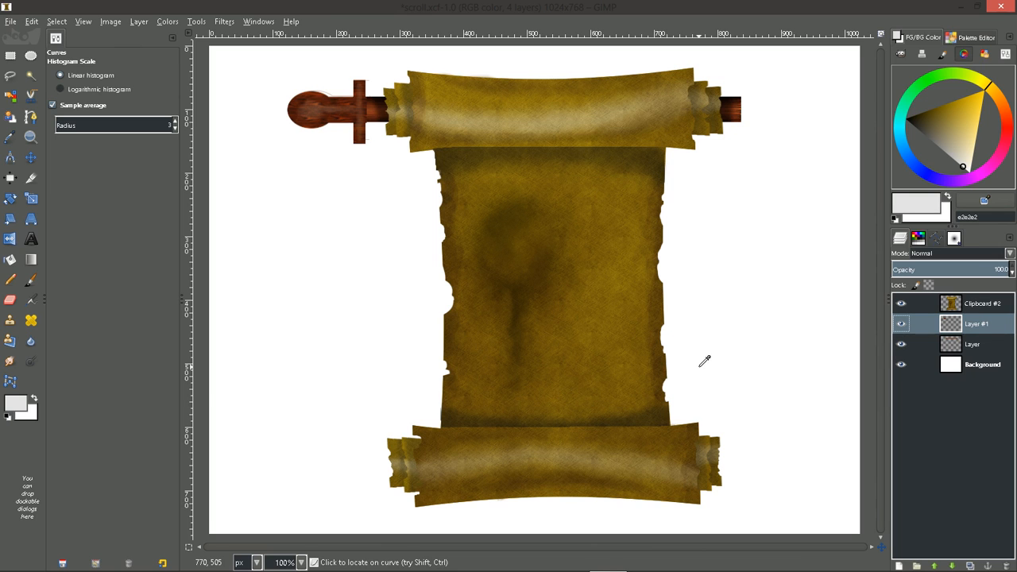
Duplicate the upper rod's layer and move the copy straight down so it runs through the lower roll
click(974, 345)
click(896, 344)
click(895, 344)
click(895, 344)
click(895, 344)
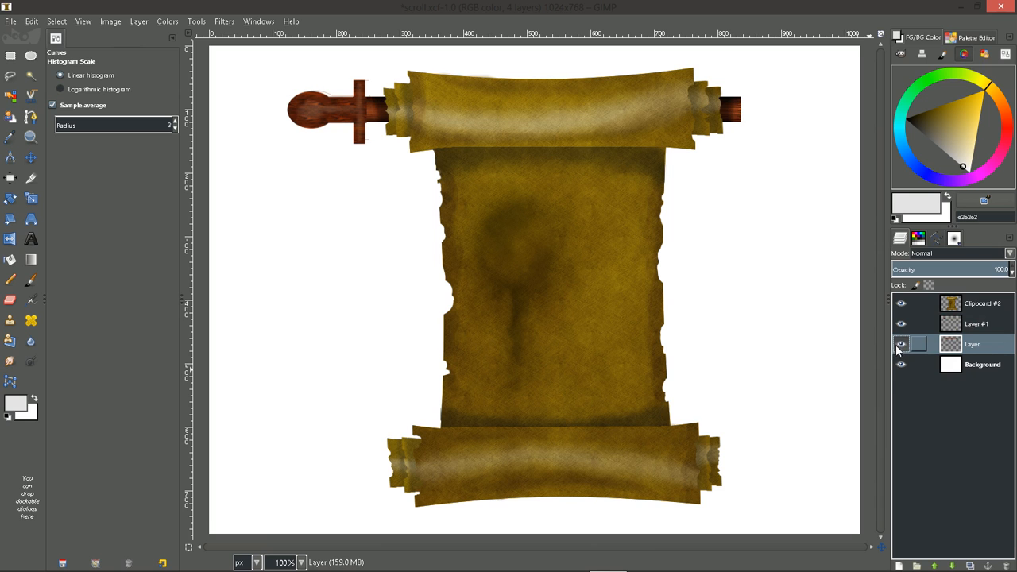
click(971, 566)
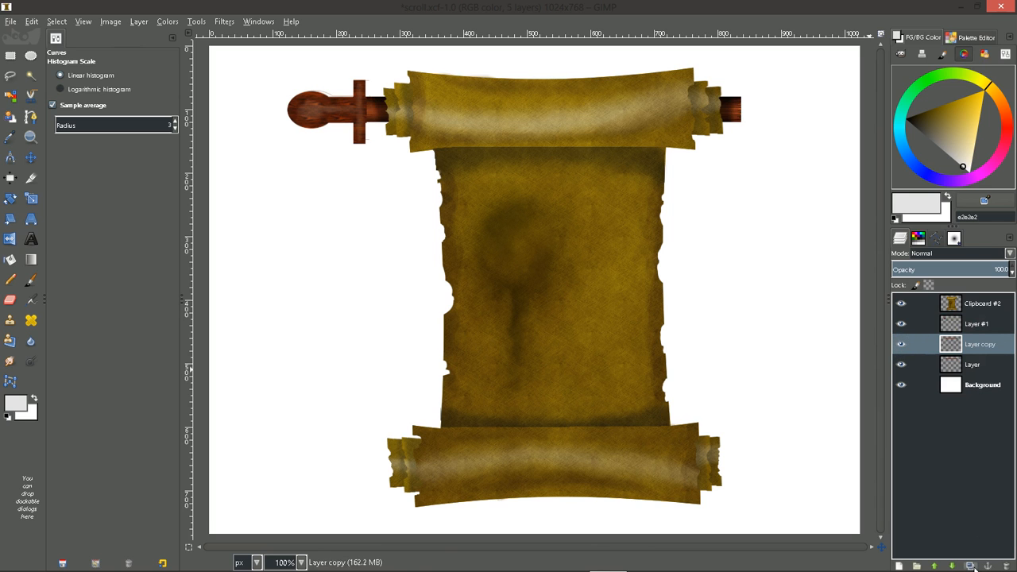
click(32, 159)
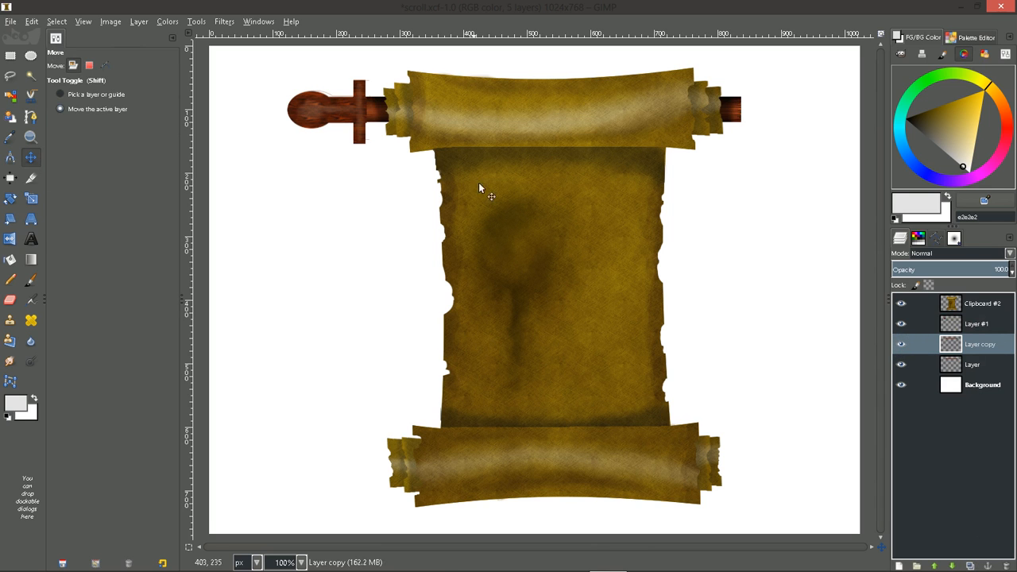
drag(566, 107, 566, 459)
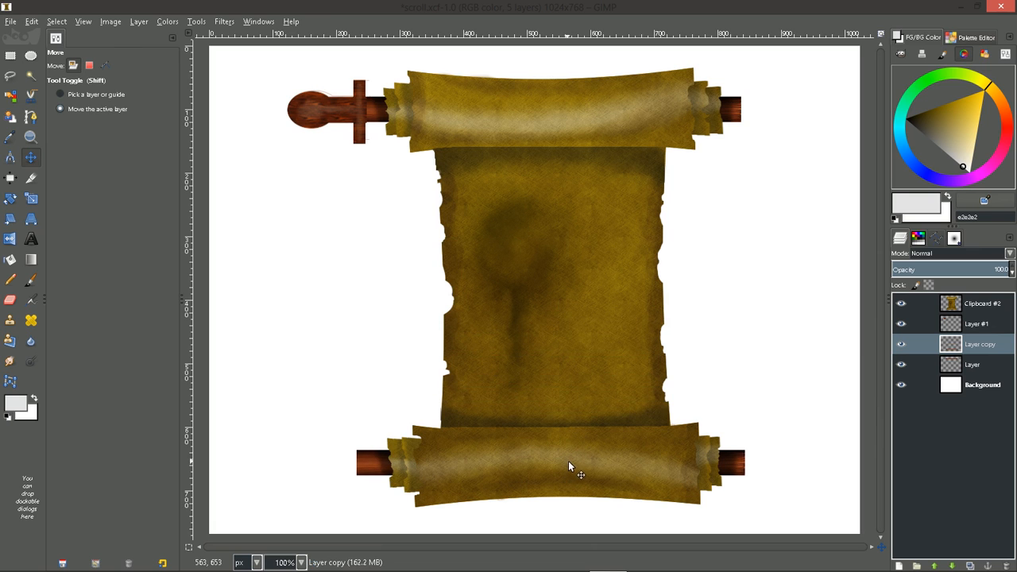
Duplicate the end cap layer and move the copy straight down onto the left end of the lower rod
click(980, 324)
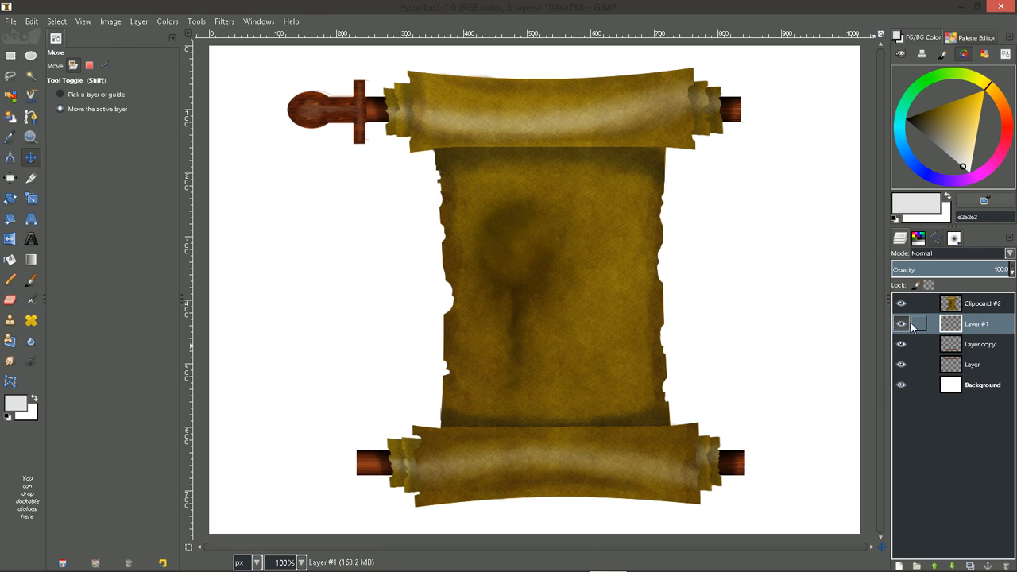
click(901, 324)
click(901, 325)
click(971, 565)
drag(305, 112, 311, 465)
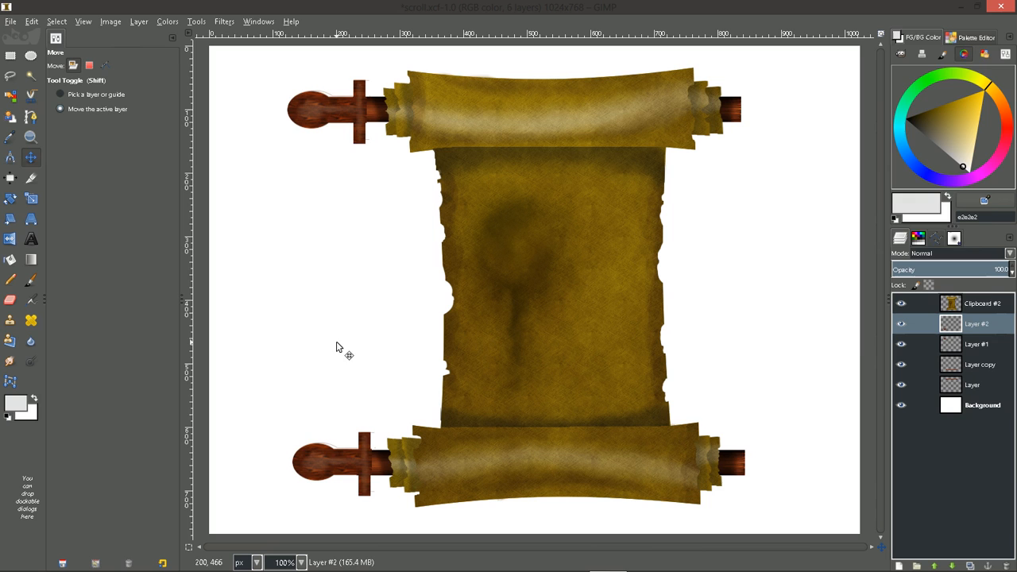
Merge the lower end cap's layer down into the upper end cap's layer and check the result by toggling its visibility
right_click(993, 326)
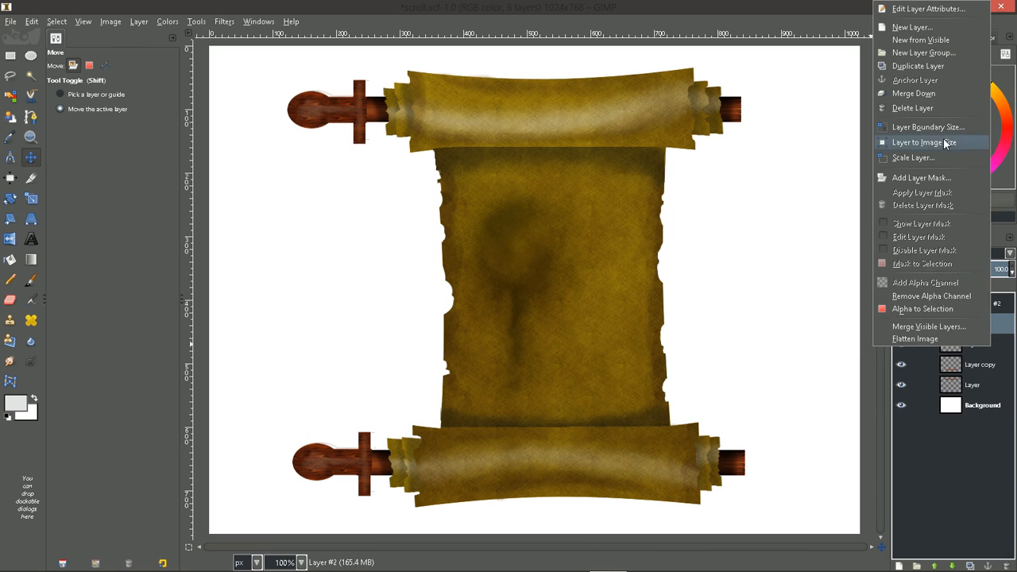
click(918, 93)
click(900, 325)
click(900, 324)
click(900, 324)
click(900, 324)
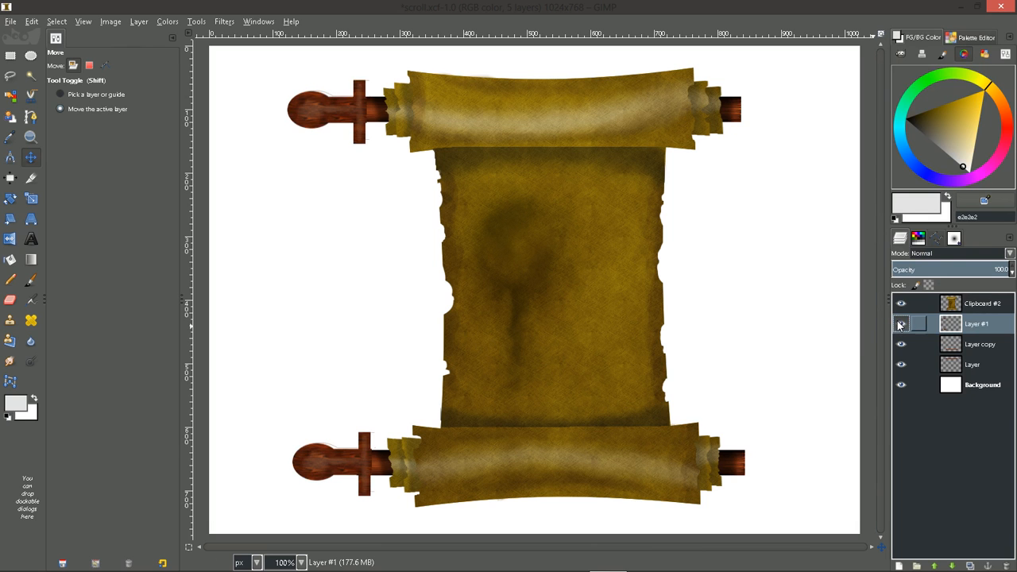
Try selecting both end caps from the layer's alpha, flipping their layer horizontally and moving it onto the right rod ends, and undo the flip and move
right_click(976, 326)
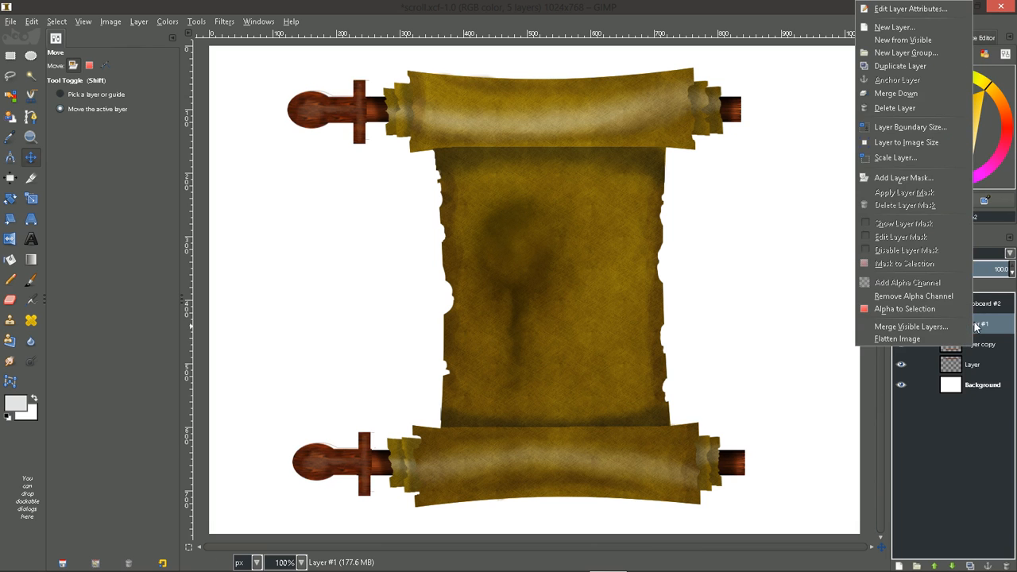
click(945, 310)
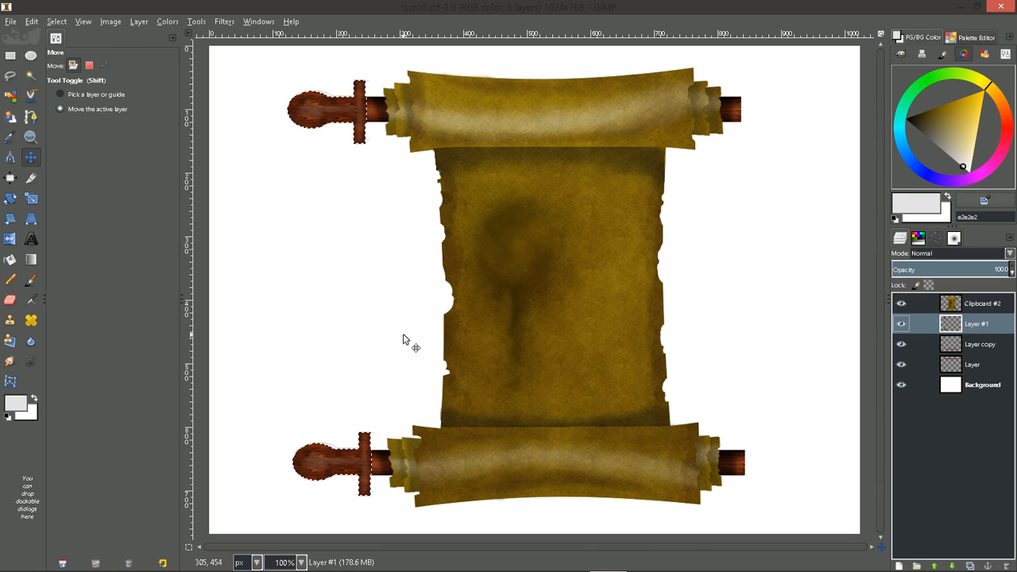
click(140, 21)
mouse_move(173, 174)
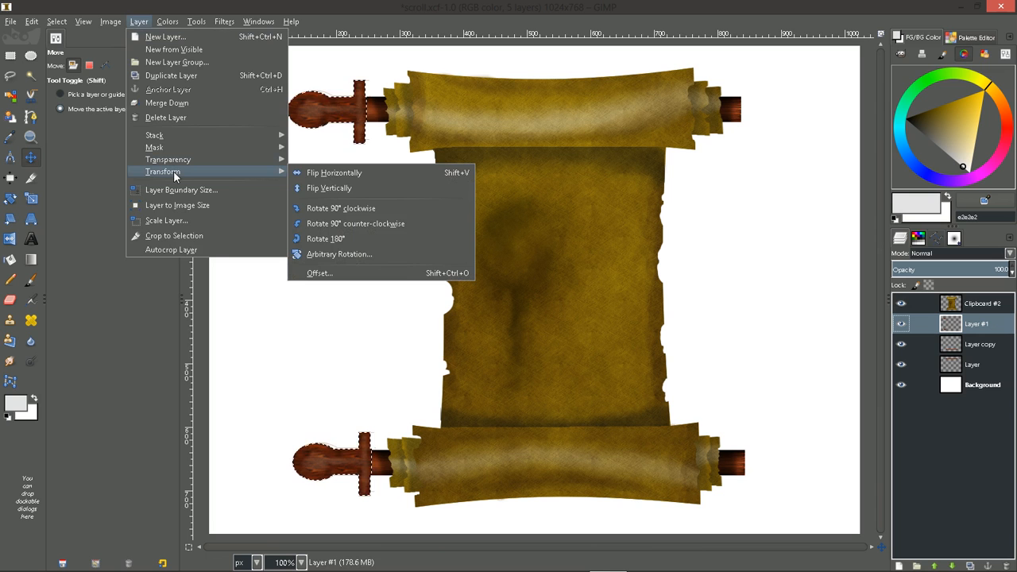
click(299, 174)
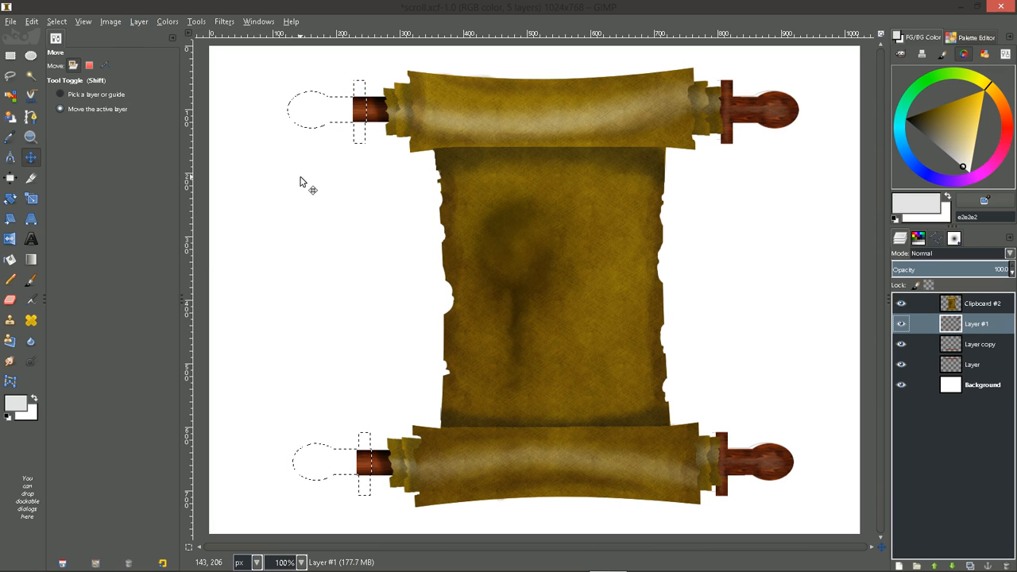
drag(739, 112, 774, 104)
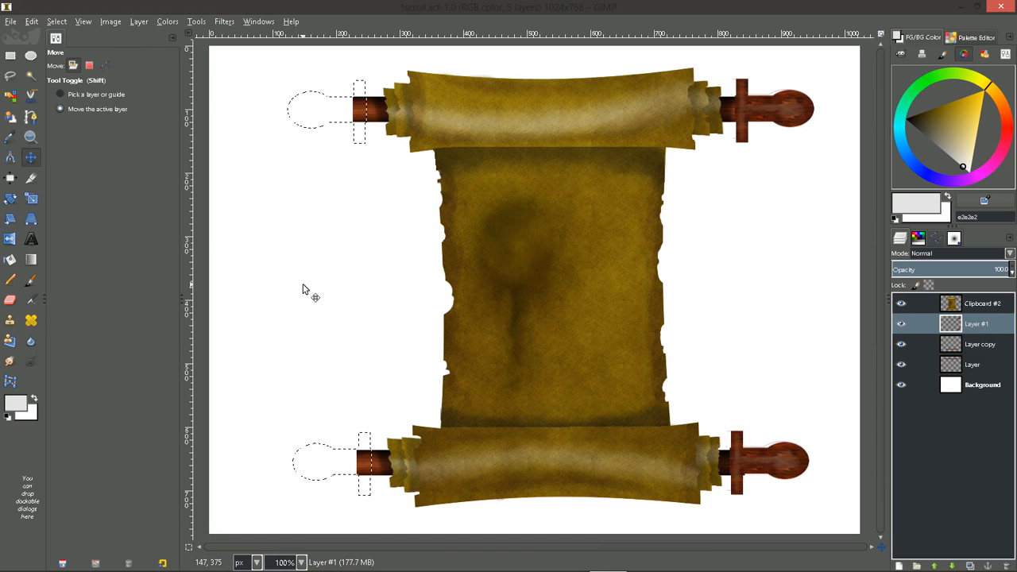
key(ctrl+z)
key(ctrl+z)
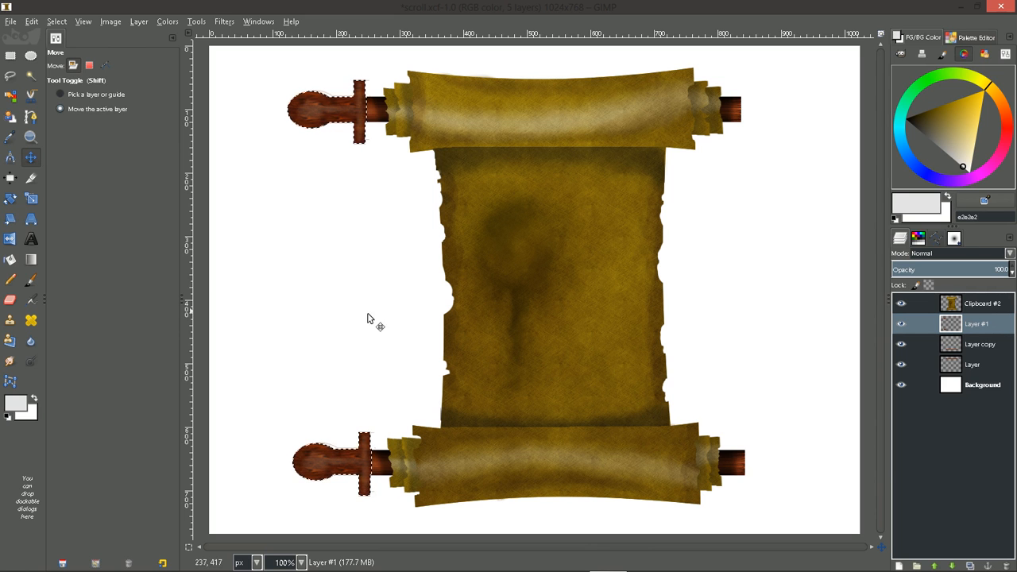
Duplicate the end caps layer, flip the copy horizontally, fit it onto the right ends of both rods, and clear the selection
click(969, 566)
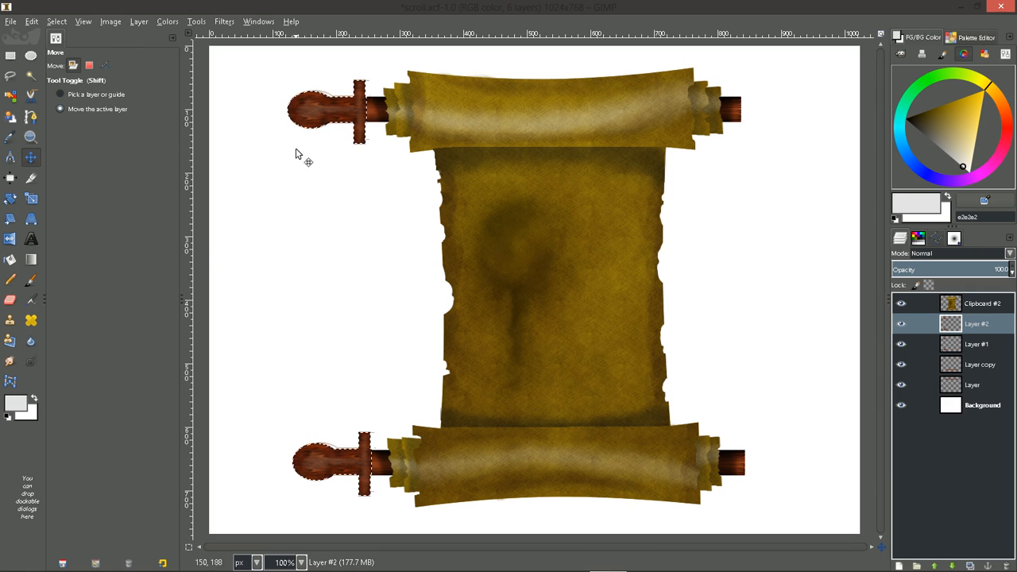
click(138, 22)
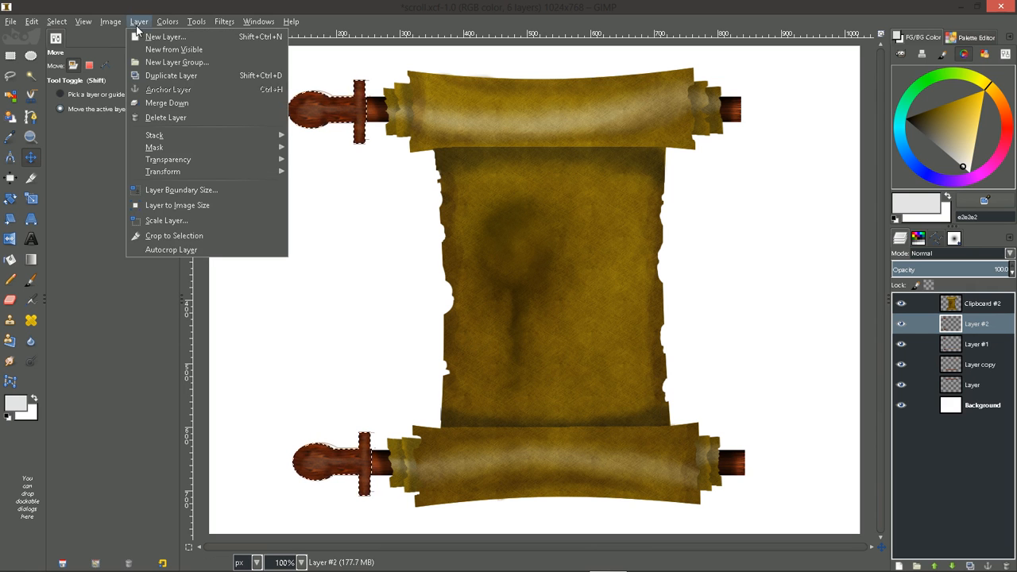
mouse_move(218, 170)
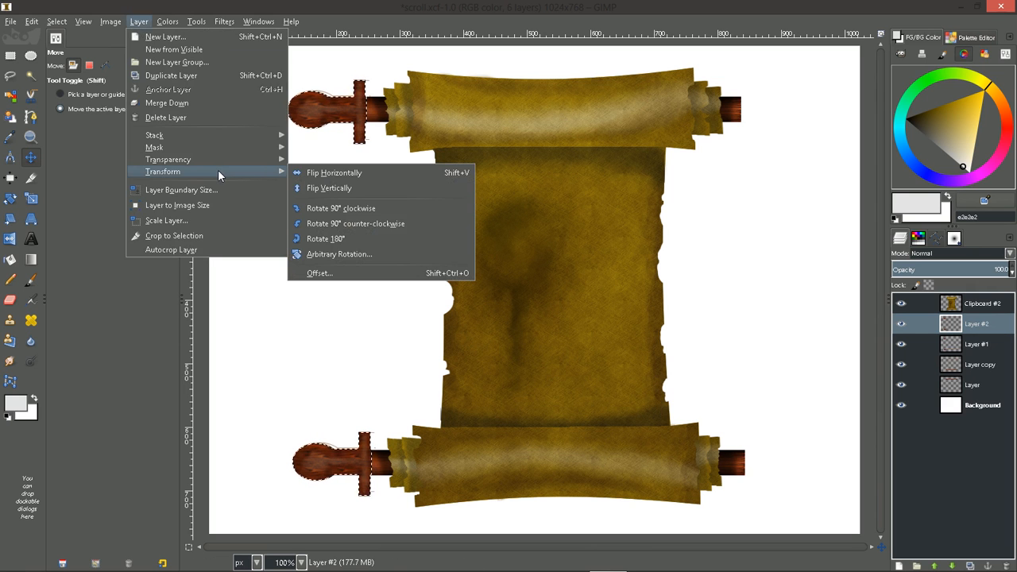
click(326, 172)
drag(748, 109, 760, 109)
key(ctrl+shift+a)
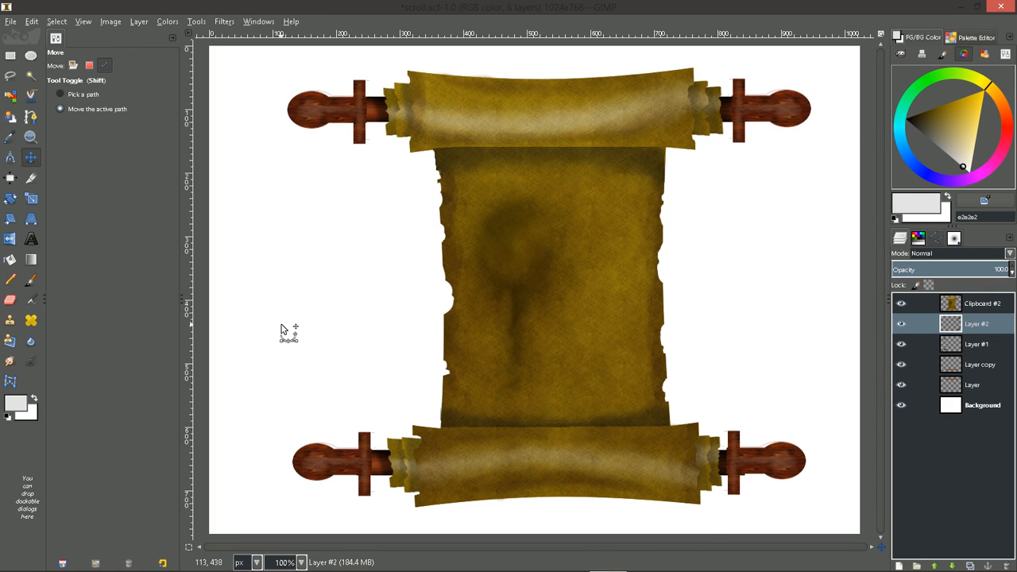
scroll(281, 327, down, 1)
scroll(280, 327, up, 1)
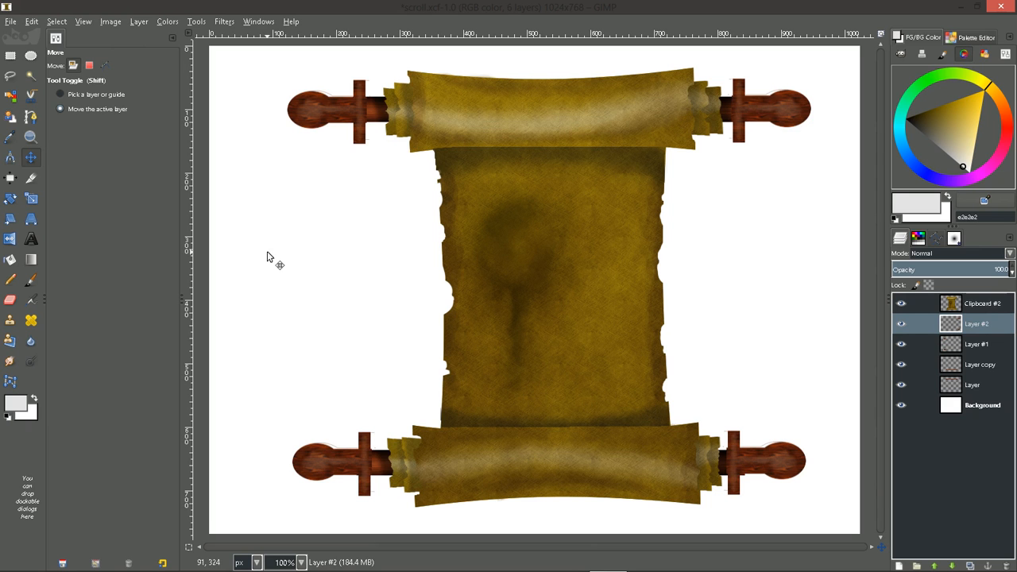
Hide the Background, merge all visible scroll layers into one expanded as necessary, and show the Background again
click(901, 405)
click(980, 304)
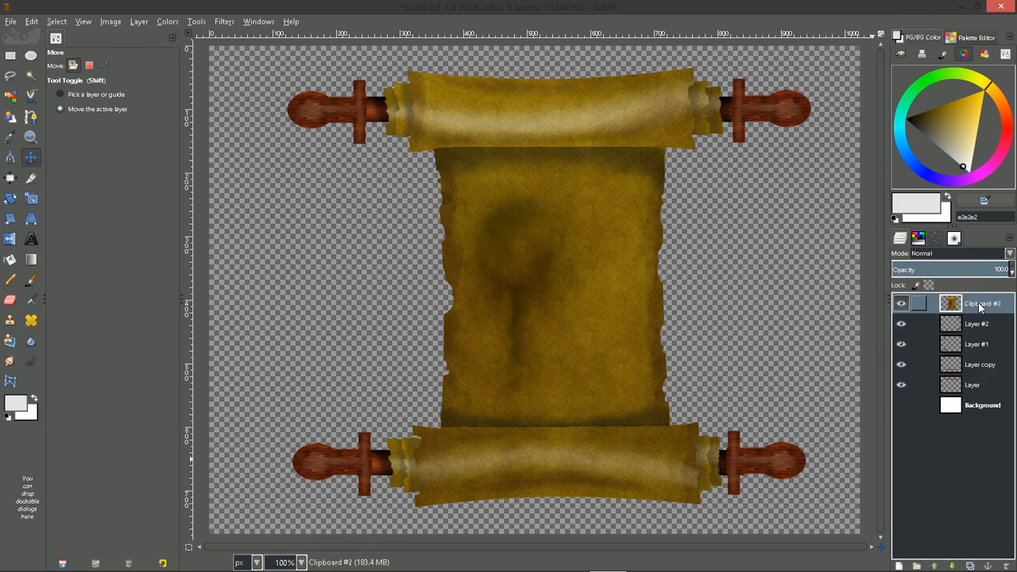
right_click(980, 308)
click(882, 326)
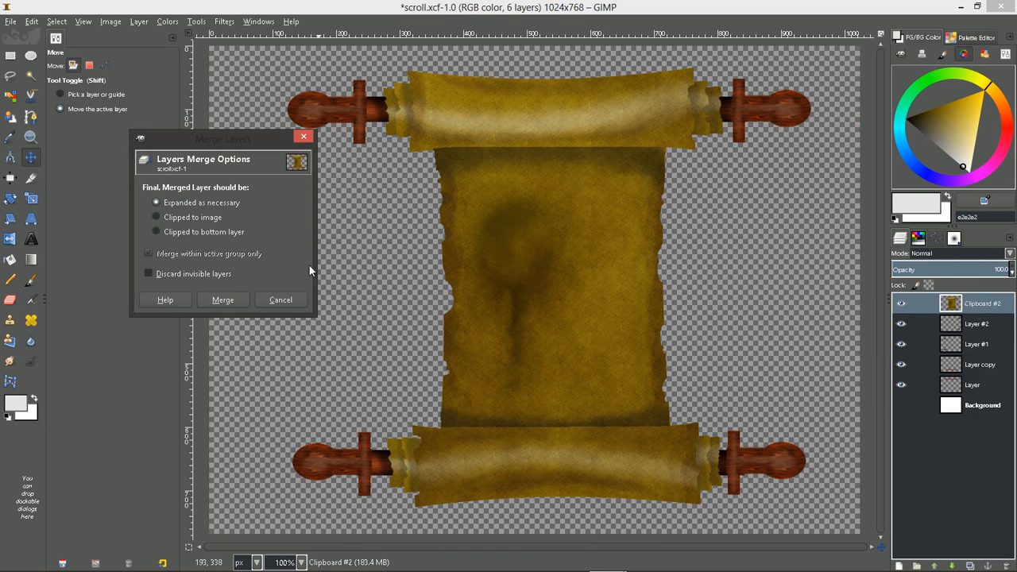
click(221, 301)
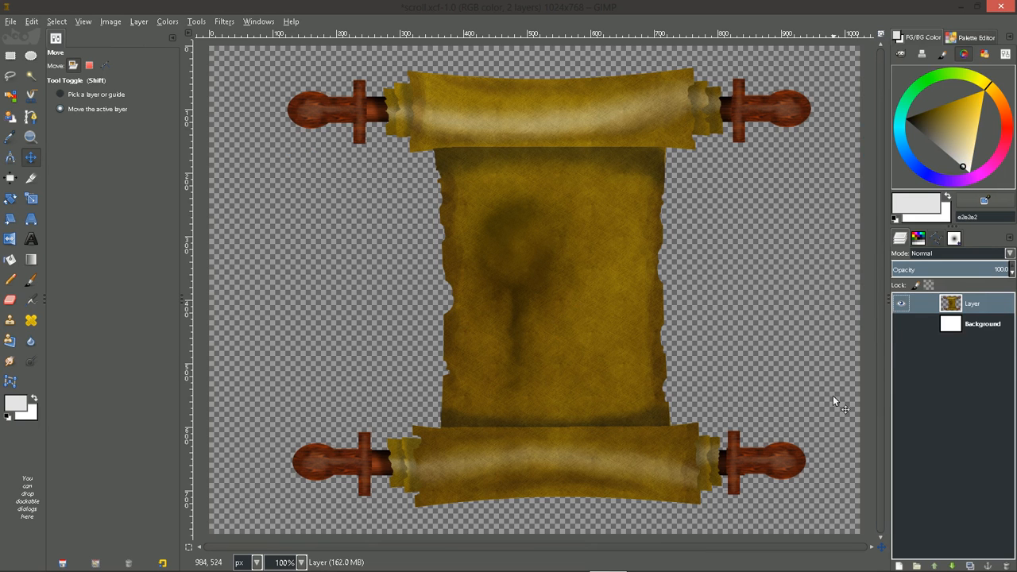
click(909, 324)
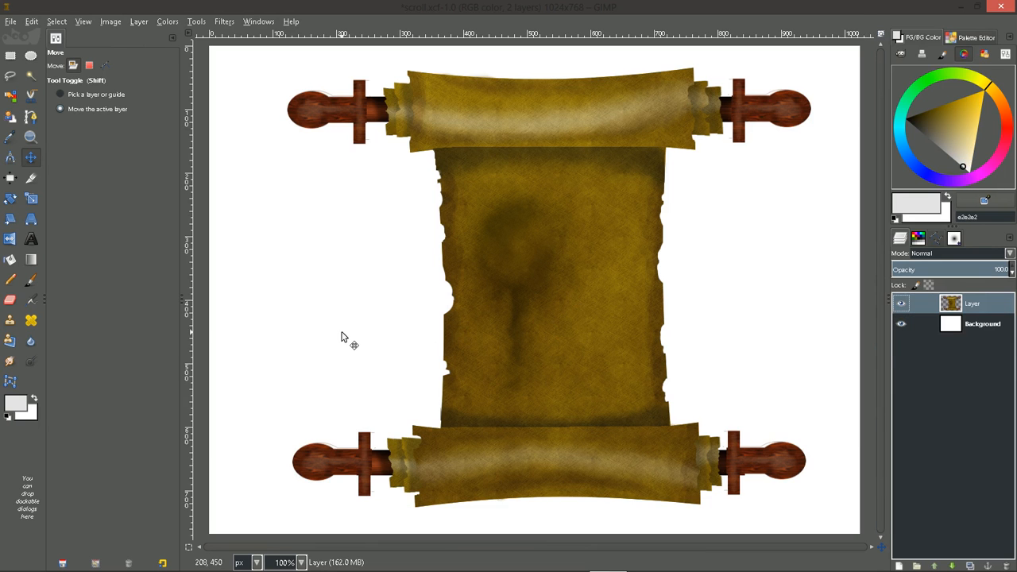
key(minus)
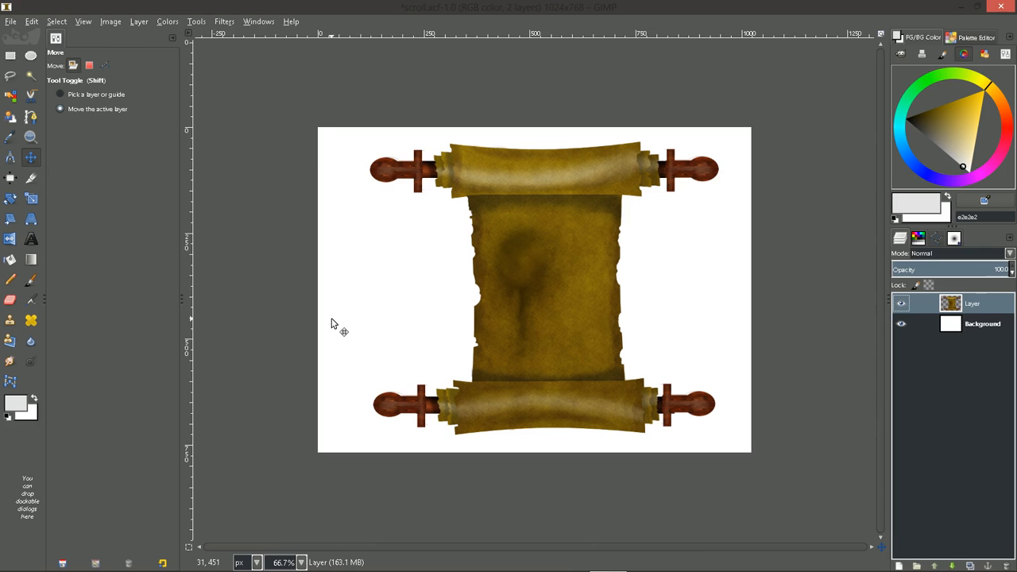